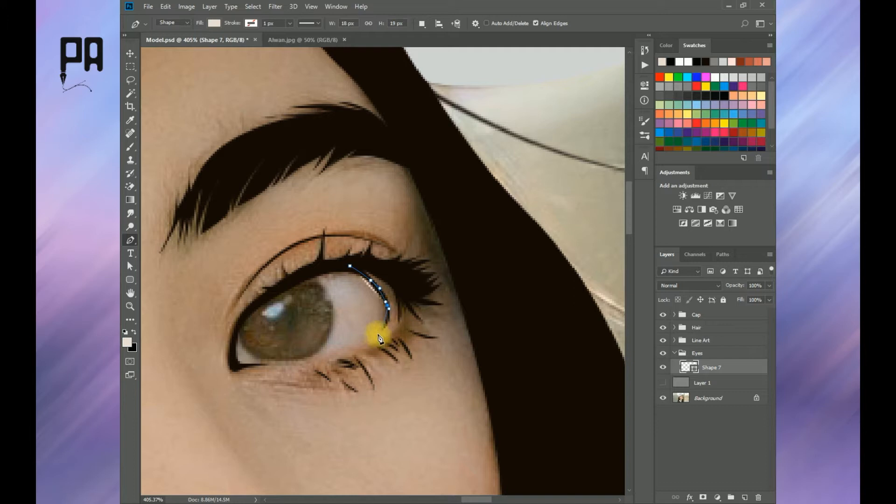
Step: Finish the eye-white outline of the model's left eye along the lids and close the shape
drag(323, 355, 298, 361)
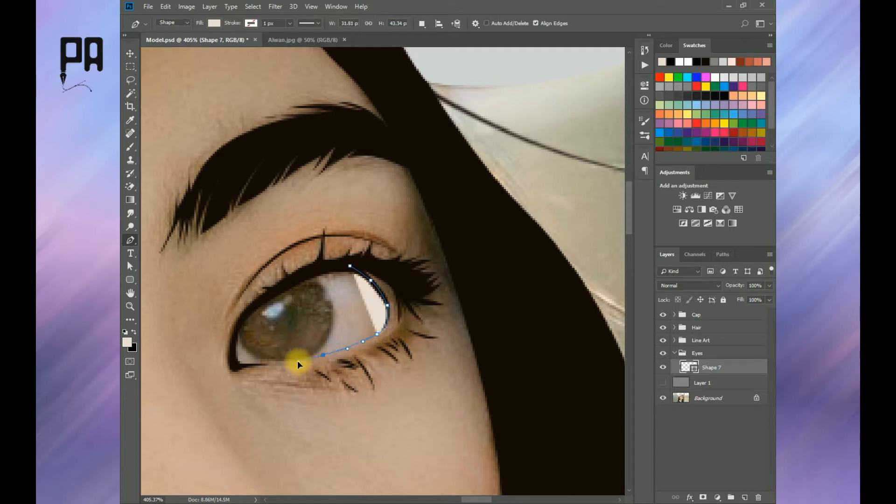
drag(232, 368, 275, 288)
key(ctrl+z)
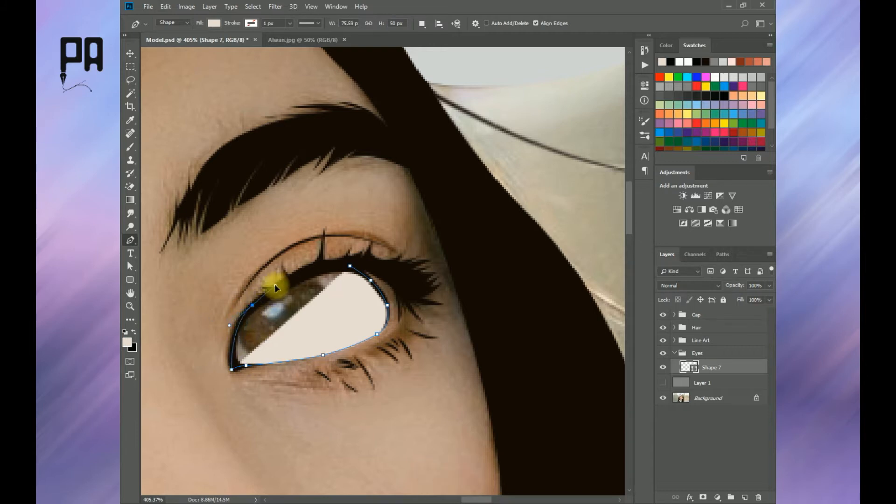
click(350, 266)
scroll(380, 264, down, 8)
key(Return)
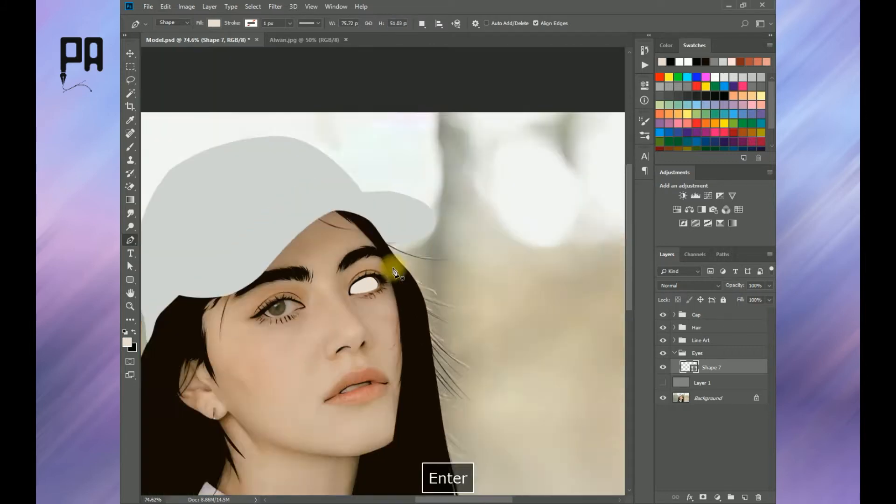
Step: Set the Pen to combine shapes on Shape 7 and outline the lower lid edge of the model's right eye
drag(434, 241, 306, 267)
click(725, 367)
click(422, 23)
click(455, 46)
scroll(390, 235, up, 8)
click(304, 255)
key(ctrl+z)
drag(380, 274, 426, 262)
key(ctrl+z)
Step: Trace the inner corner and upper lid of the model's right eye and close the eye-white outline
drag(523, 225, 474, 198)
alt+click(486, 230)
key(ctrl+z)
click(453, 191)
click(305, 255)
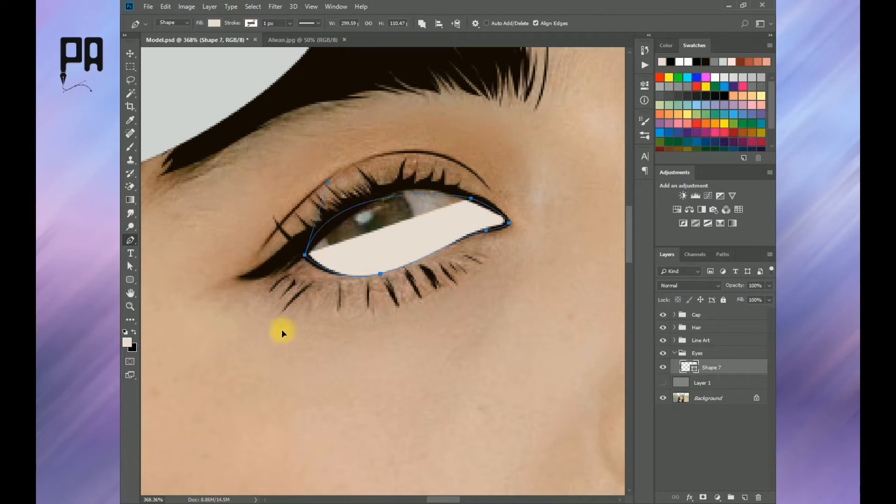
drag(264, 357, 262, 358)
key(ctrl+z)
drag(412, 187, 373, 190)
click(305, 255)
scroll(307, 250, down, 10)
key(Return)
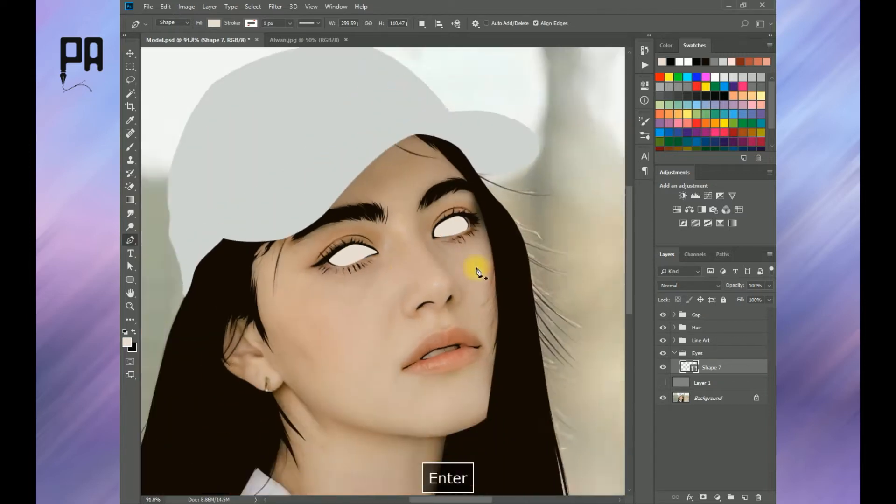
Step: Add a new layer clipped to Shape 7 and sample the grey-brown EYES swatch from Alwan.jpg as the foreground colour
click(745, 498)
alt+click(665, 375)
click(289, 39)
click(127, 342)
click(260, 300)
key(Return)
click(197, 41)
Step: Draw the inner edge of a grey-brown shadow across the iris and white of the model's left eye
scroll(424, 251, up, 10)
scroll(432, 276, up, 4)
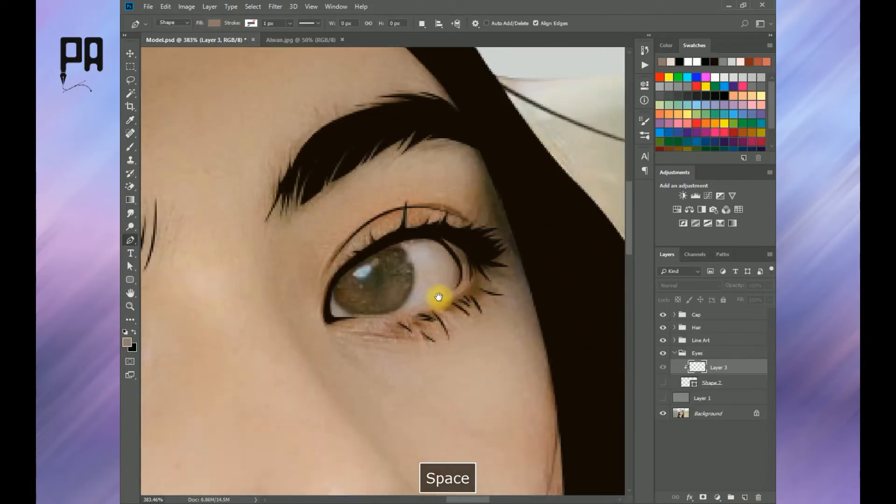
drag(438, 295, 406, 356)
click(404, 356)
click(350, 323)
drag(375, 281, 349, 287)
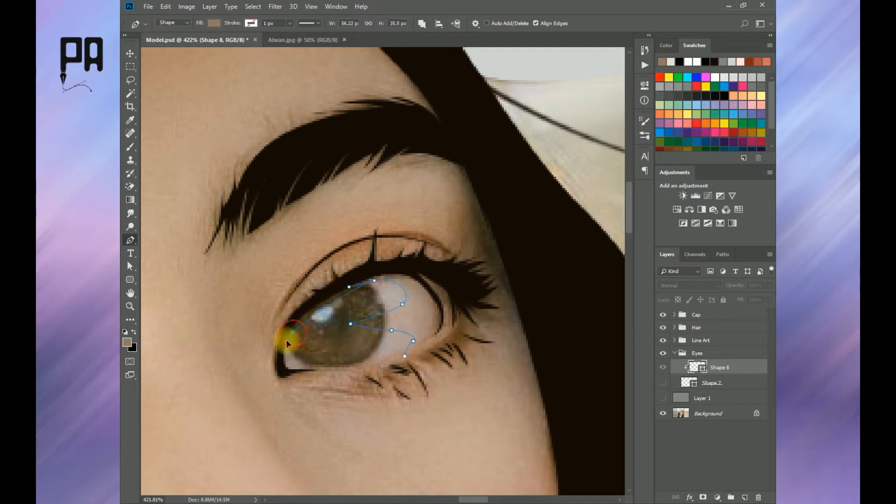
Step: Carry the grey-brown shadow outline loosely around the outside of the model's left eye and close it
drag(308, 370, 311, 373)
drag(338, 417, 339, 436)
drag(253, 393, 234, 344)
drag(240, 263, 311, 225)
drag(484, 199, 518, 252)
drag(495, 352, 475, 411)
click(406, 357)
Step: Add a grey-brown shadow outline to Shape 8 around the lower lid, inner corner and upper lid of the model's right eye
scroll(421, 349, down, 5)
scroll(246, 396, up, 3)
drag(246, 395, 290, 358)
scroll(351, 351, up, 2)
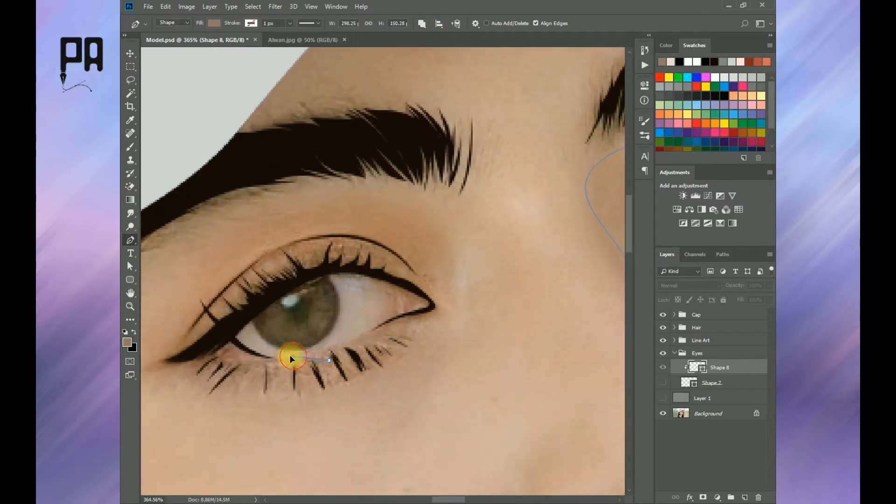
key(ctrl+z)
drag(349, 321, 378, 315)
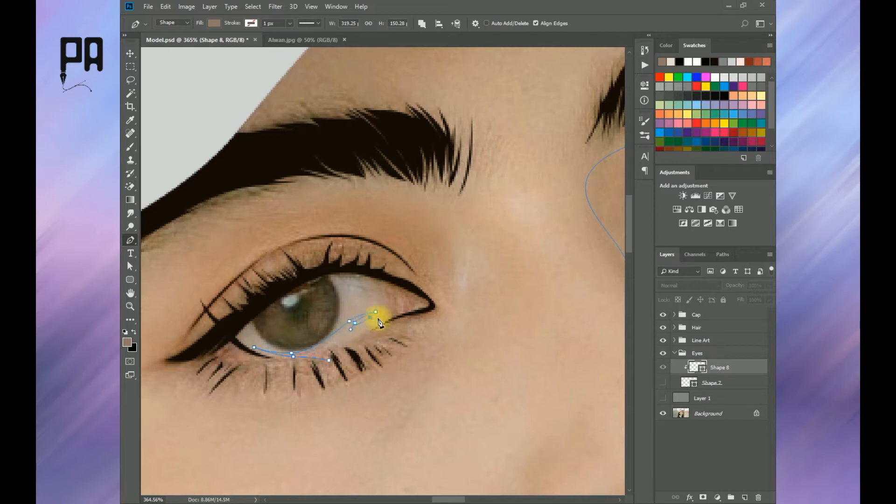
click(445, 267)
drag(364, 266, 331, 276)
drag(254, 263, 244, 267)
scroll(331, 366, down, 5)
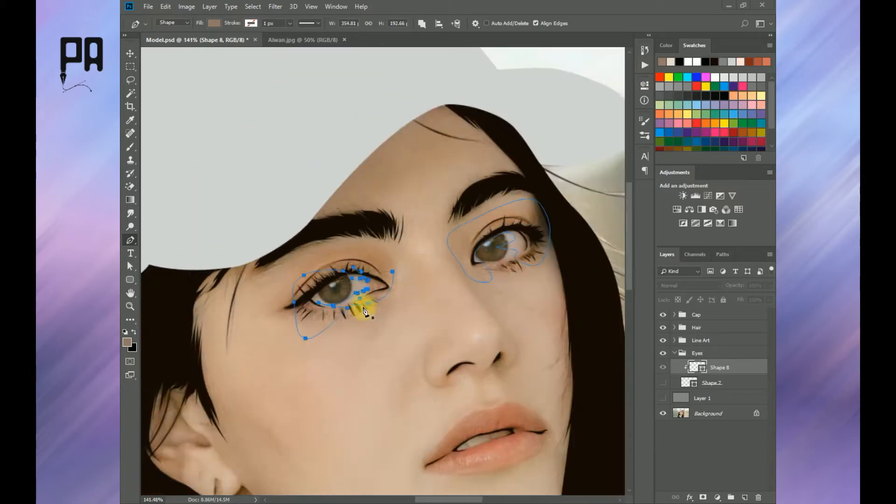
Step: Add another clipped layer above Shape 8 and sample the dark brown EYES swatch from Alwan.jpg as the foreground colour
click(744, 498)
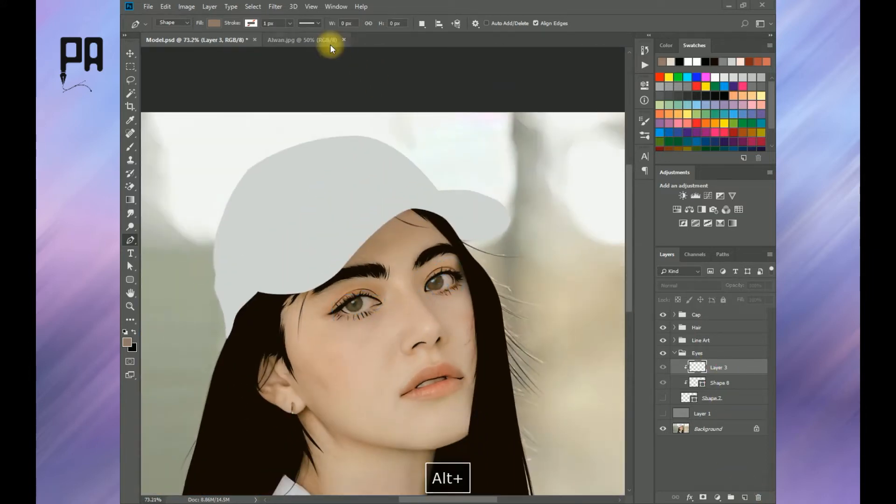
click(330, 41)
click(126, 342)
click(306, 309)
click(626, 324)
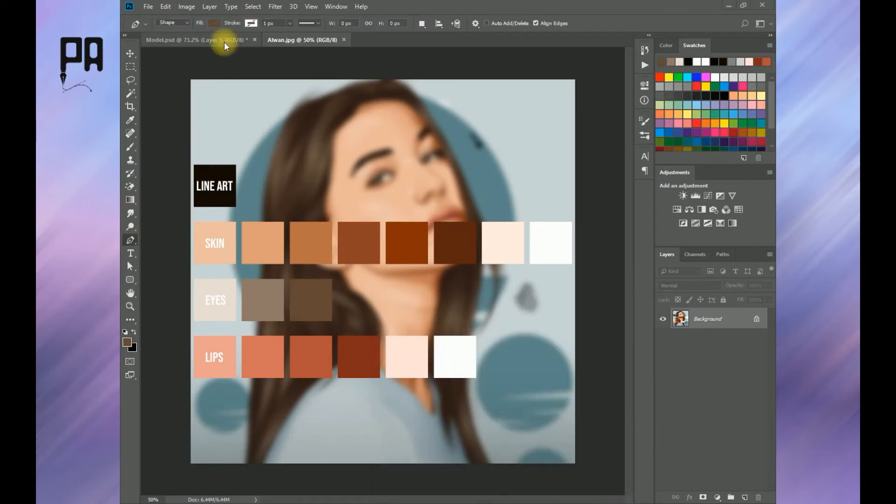
click(224, 40)
Step: Load Shape 8 as a guide selection and start a dark brown shadow along the outer corner of the model's left eye
scroll(442, 339, up, 5)
ctrl+click(696, 383)
scroll(424, 344, up, 3)
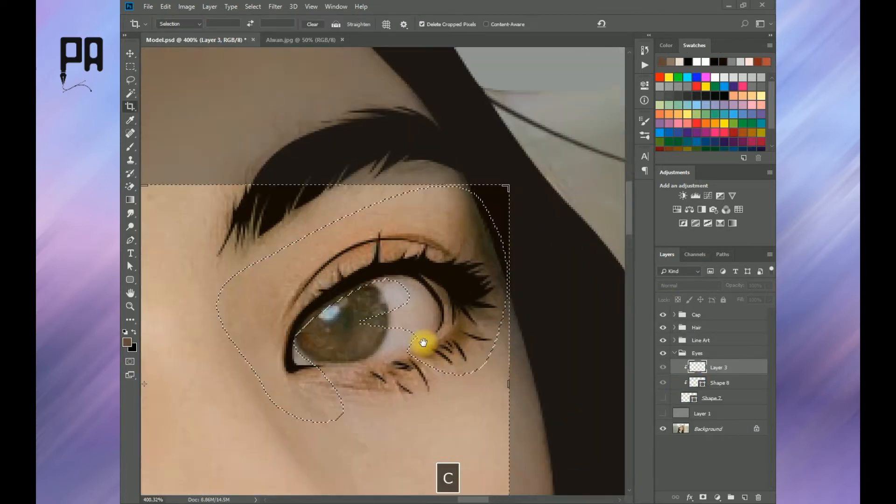
scroll(446, 346, up, 3)
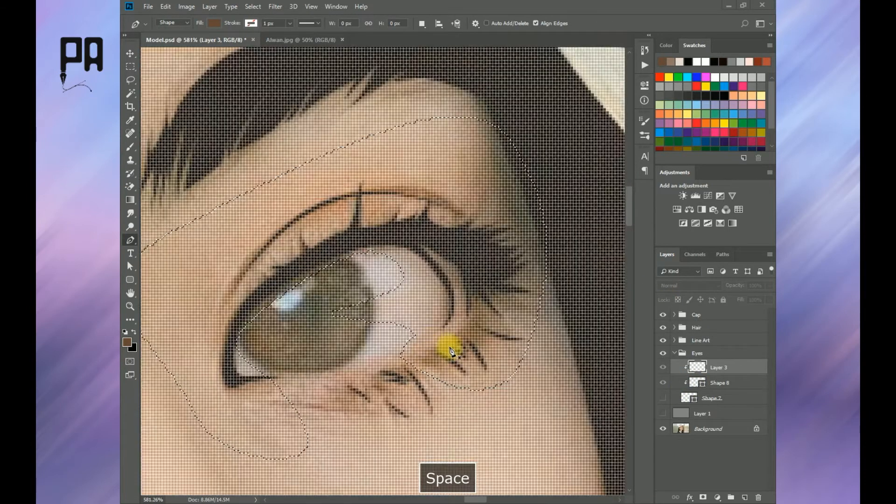
scroll(443, 347, down, 4)
click(424, 350)
drag(430, 338, 433, 333)
click(419, 293)
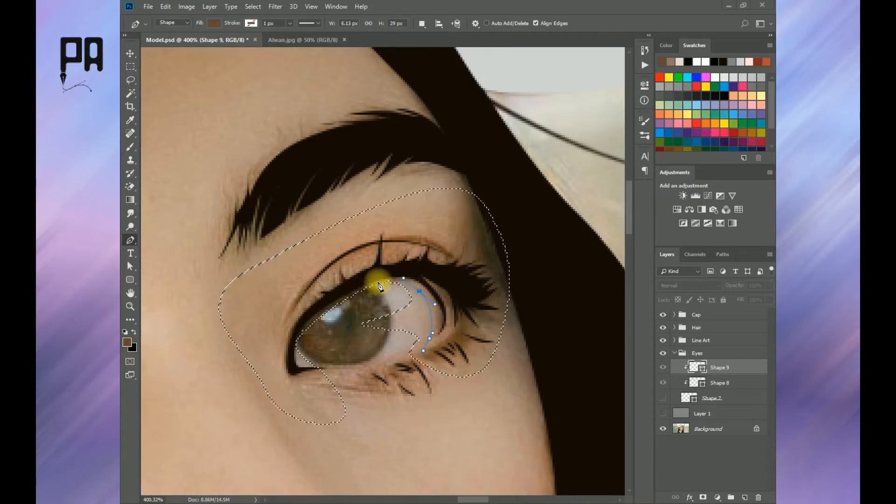
Step: Take the dark brown shadow outline along the iris, around the outside of the model's left eye, and close it
drag(351, 295, 337, 373)
drag(329, 402, 297, 409)
drag(262, 379, 256, 344)
drag(326, 223, 353, 217)
drag(488, 257, 493, 294)
drag(472, 397, 447, 430)
click(423, 350)
Step: Draw the lower edge of a dark brown shadow into the inner corner of the model's right eye
scroll(423, 350, down, 6)
key(space)
drag(309, 381, 551, 349)
scroll(551, 350, up, 13)
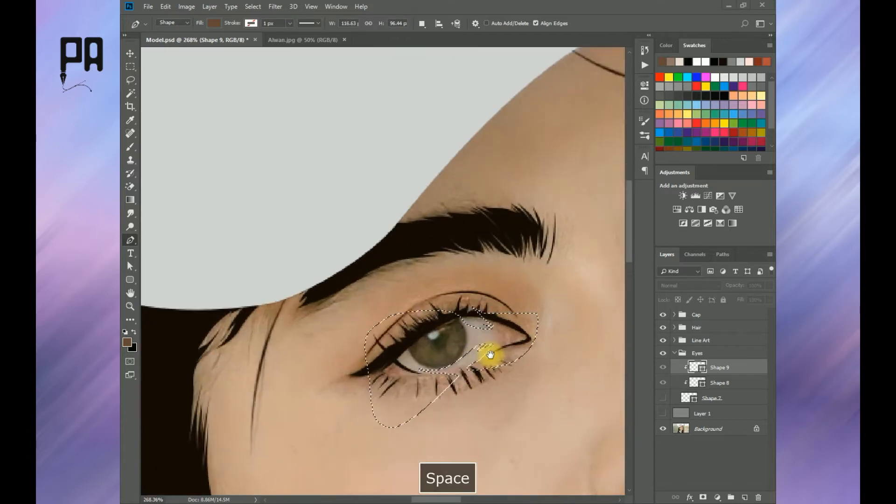
click(413, 380)
drag(447, 346, 455, 341)
click(474, 336)
click(456, 334)
click(490, 331)
Step: Close the inner-corner shadow along the upper lid of the right eye, then clip its layer and merge it with Shape 9
click(482, 332)
click(447, 311)
click(428, 294)
click(445, 317)
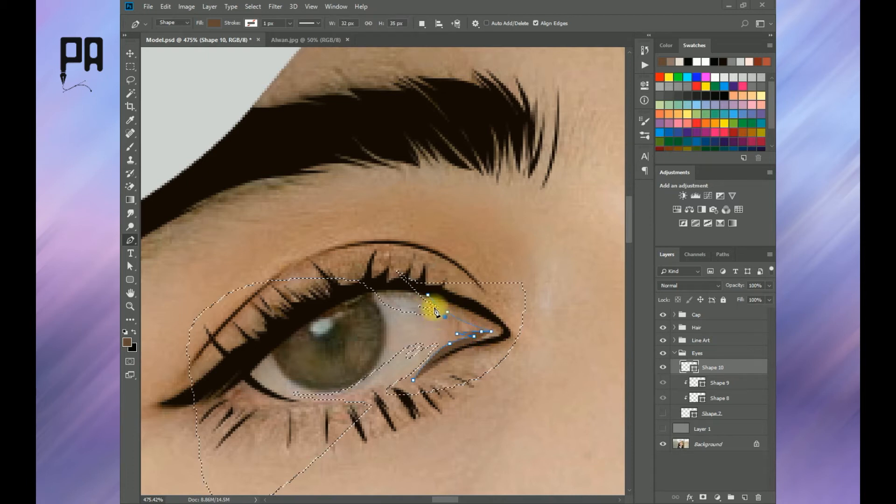
click(415, 285)
click(486, 302)
click(538, 338)
click(413, 380)
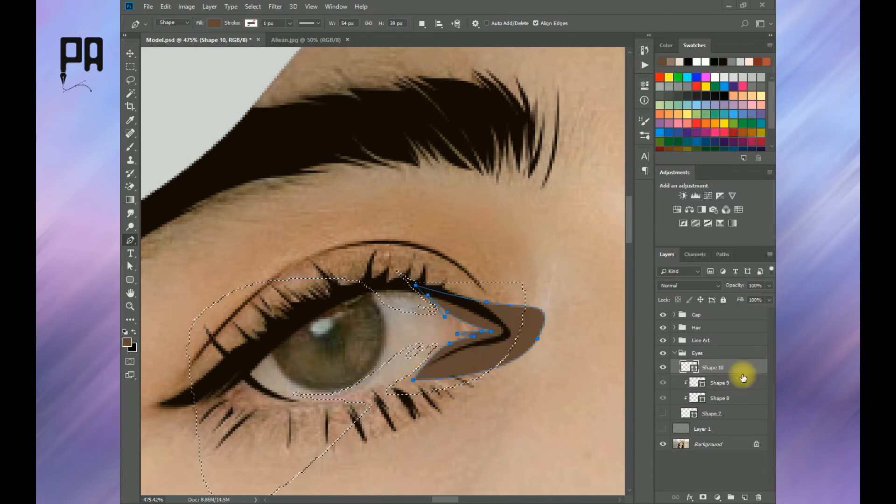
alt+click(721, 374)
key(ctrl+e)
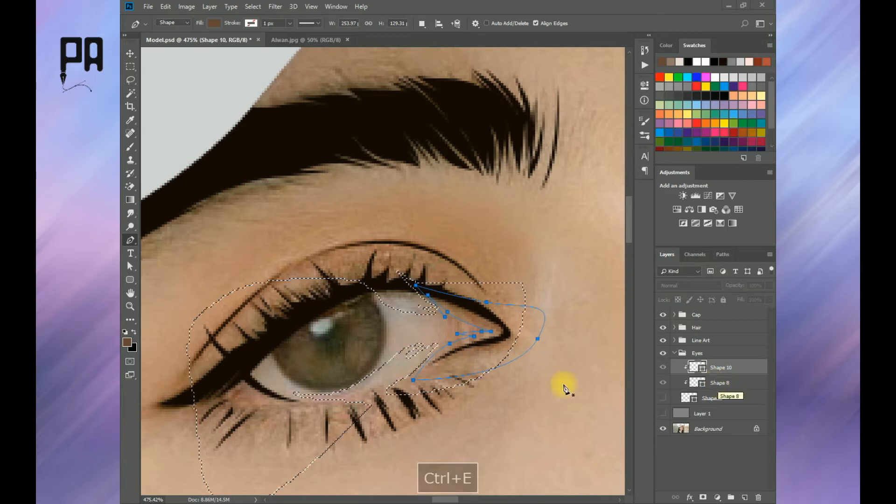
Step: Set the Pen to combine shapes and trace the dark shadow along the lower lid and iris edge of the right eye
click(422, 23)
click(450, 44)
click(328, 404)
click(253, 375)
click(279, 390)
click(257, 373)
mouse_move(293, 379)
mouse_down()
mouse_move(306, 387)
mouse_move(295, 382)
mouse_up()
key(ctrl+z)
key(ctrl+alt+z)
drag(358, 382, 392, 367)
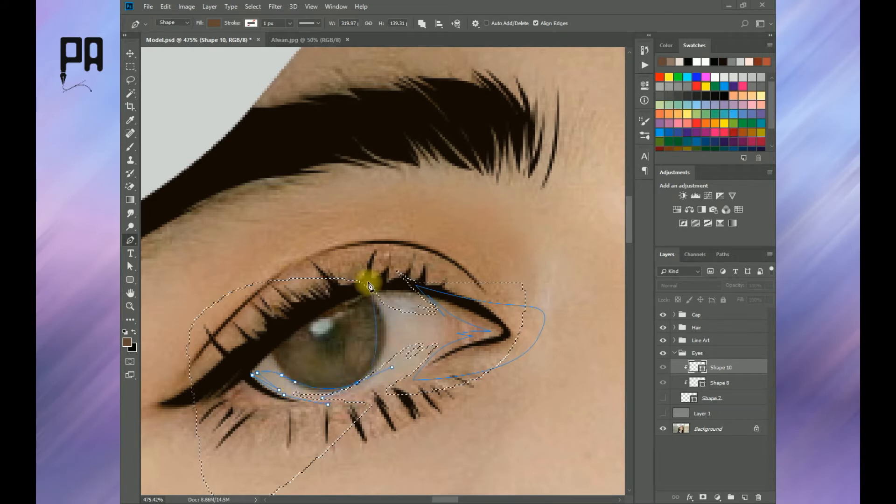
Step: Close the dark iris shadow around the upper lid of the right eye and clear the guide selection
drag(336, 270, 326, 270)
drag(245, 375, 302, 476)
click(327, 405)
key(Return)
scroll(354, 378, down, 7)
key(ctrl+d)
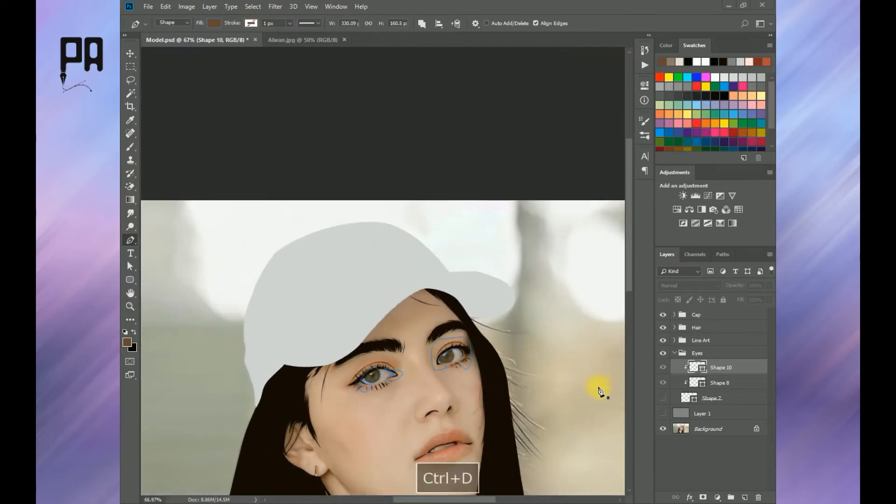
Step: Show the Shape 7 eye-white layer and inspect the shading on both eyes
click(663, 397)
scroll(367, 360, up, 6)
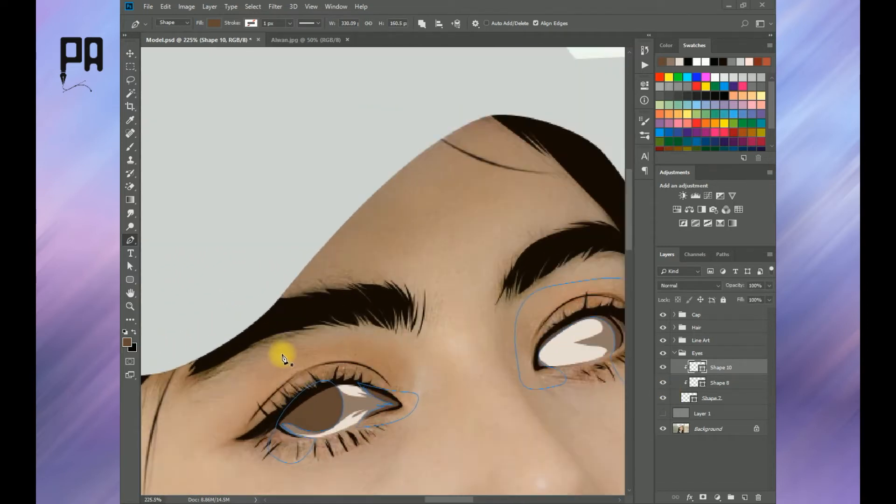
scroll(284, 365, down, 4)
scroll(401, 367, up, 5)
key(Return)
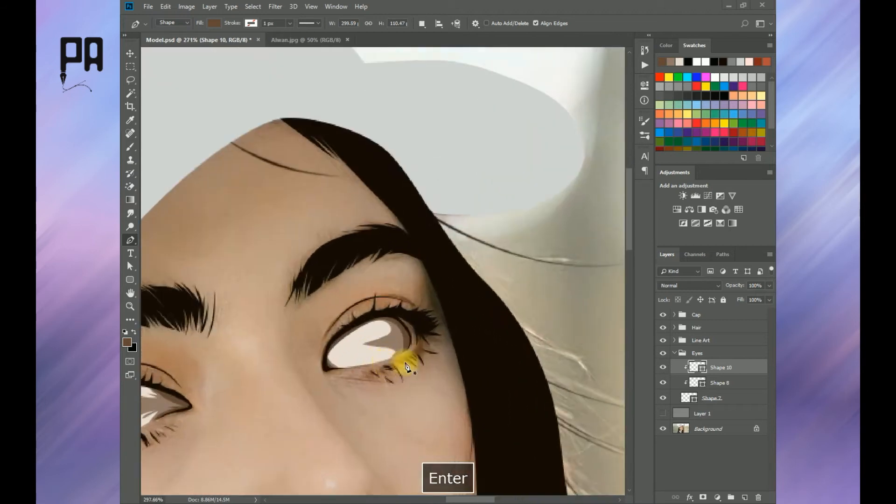
Step: Hide Shape 7 and add a closed iris outline to Shape 8 on the model's left eye
click(701, 390)
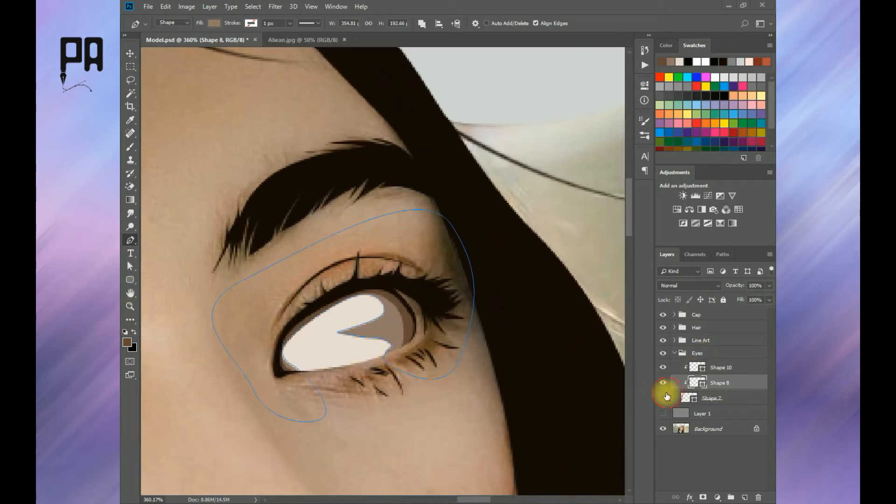
click(663, 397)
scroll(331, 345, up, 3)
drag(357, 279, 376, 334)
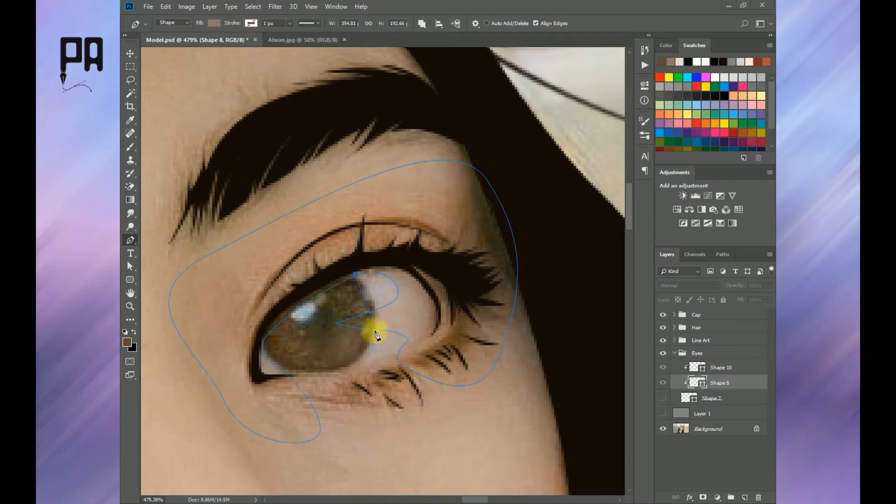
click(326, 377)
drag(299, 379, 285, 379)
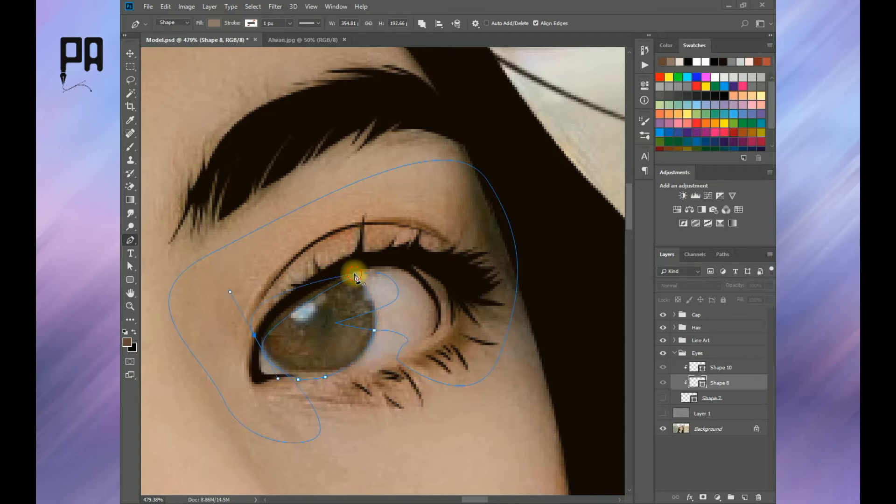
click(356, 279)
Step: Show the Shape 7 eye-white layer again and dismiss the finished iris path
scroll(356, 278, down, 5)
click(663, 398)
key(Return)
scroll(394, 264, down, 2)
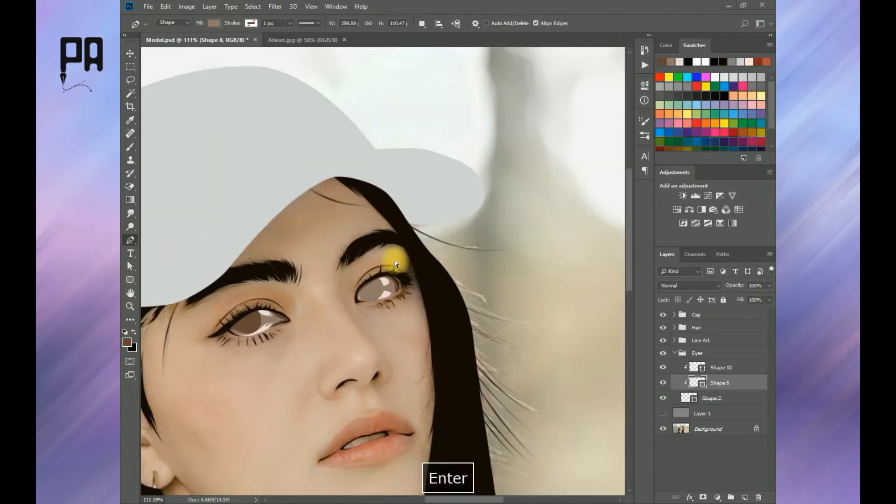
key(ctrl+0)
Step: Switch to the Brush tool and add a layer mask to both Shape 8 and Shape 10
click(131, 147)
scroll(473, 244, up, 4)
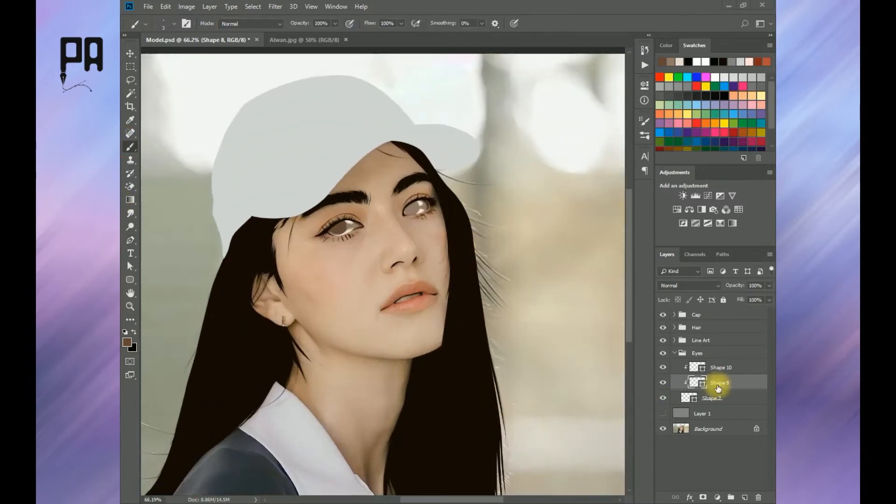
click(706, 496)
key(alt+bracketright)
click(705, 496)
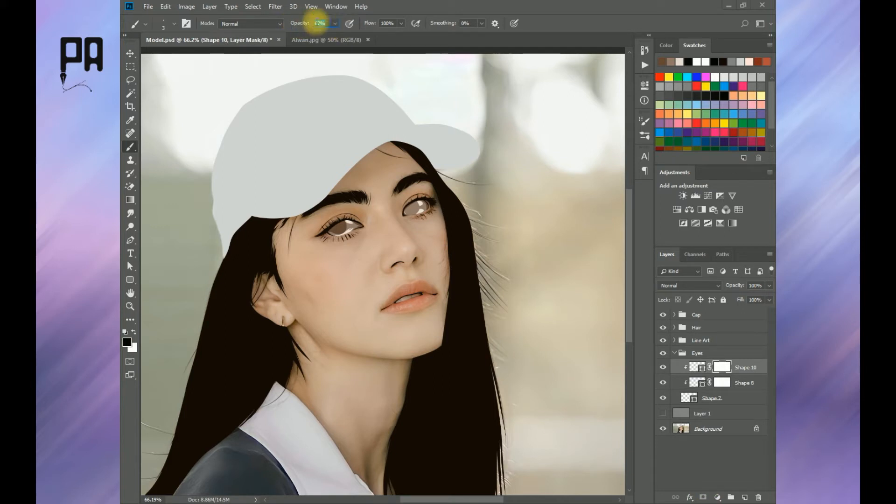
Step: Set the brush to 70% opacity and 79% flow, and enlarge it to 50 px
text(70)
click(387, 23)
text(79)
key(Return)
scroll(419, 204, up, 10)
key(bracketright)
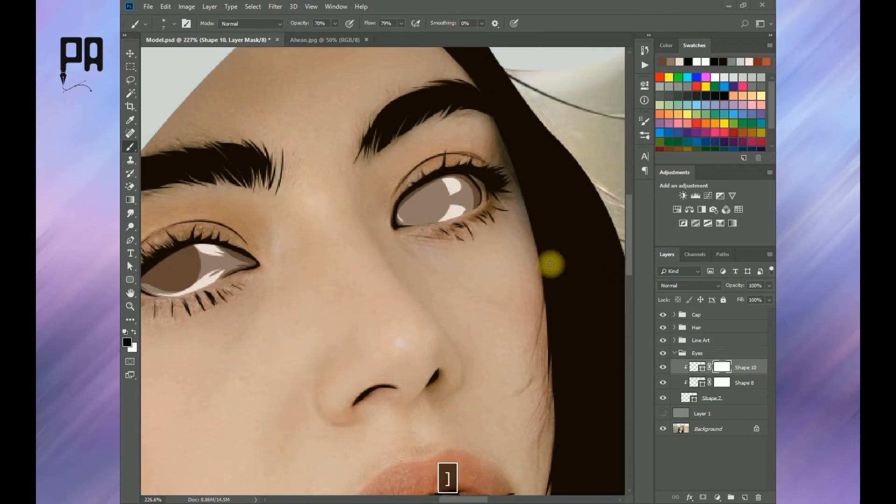
key(bracketright)
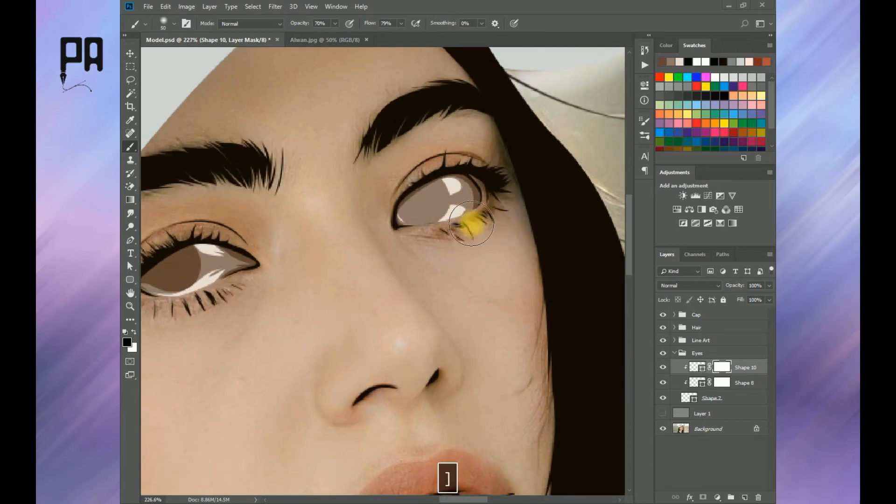
Step: Paint black on the Shape 10 mask to soften the dark eye shadows
drag(451, 228, 462, 225)
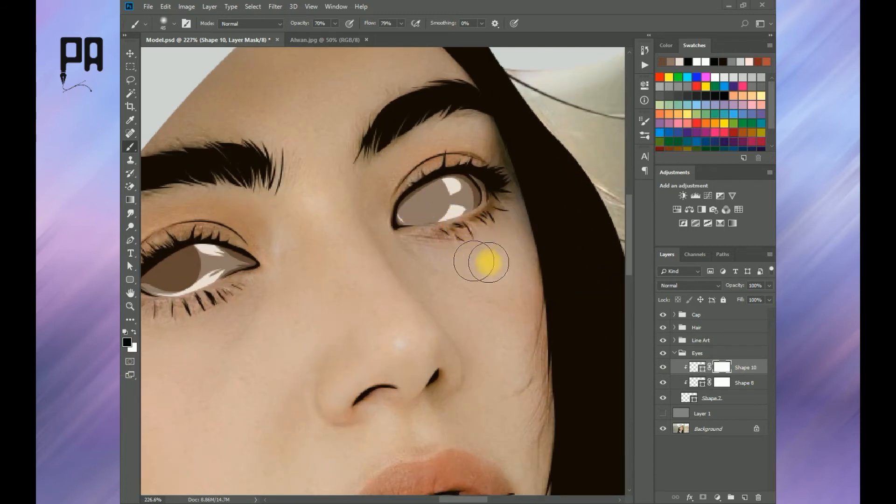
key(space)
mouse_move(413, 227)
mouse_down()
mouse_move(494, 257)
mouse_move(435, 293)
mouse_move(427, 267)
mouse_move(405, 255)
mouse_move(402, 266)
mouse_move(327, 287)
mouse_up()
Step: Paint black on the Shape 8 mask to blend the grey-brown shadows into the eye whites
click(722, 383)
mouse_move(366, 314)
mouse_down()
mouse_move(412, 284)
mouse_move(400, 230)
mouse_move(376, 240)
mouse_move(426, 266)
mouse_move(385, 309)
mouse_up()
key(space)
mouse_move(499, 276)
mouse_down()
mouse_move(495, 306)
mouse_move(481, 301)
mouse_move(477, 254)
mouse_move(477, 265)
mouse_move(452, 277)
mouse_move(451, 301)
mouse_move(486, 280)
mouse_up()
scroll(471, 318, down, 4)
key(ctrl+alt+z)
scroll(450, 323, down, 12)
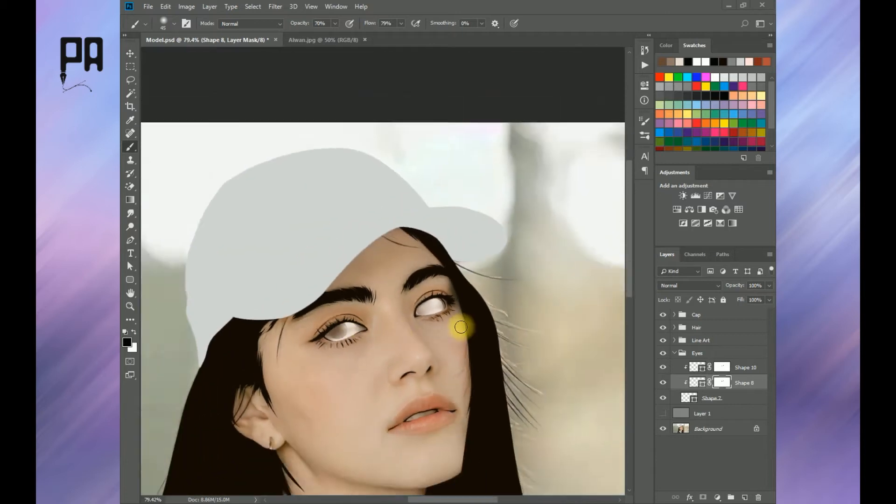
scroll(461, 327, down, 2)
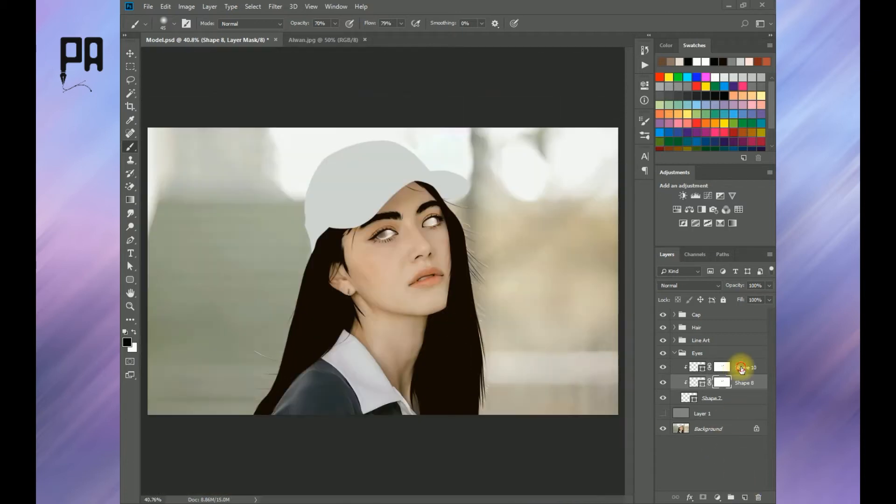
Step: Add a new empty layer above Shape 10 in the Eyes group
click(741, 367)
click(745, 498)
alt+click(613, 358)
key(ctrl+z)
scroll(409, 190, up, 5)
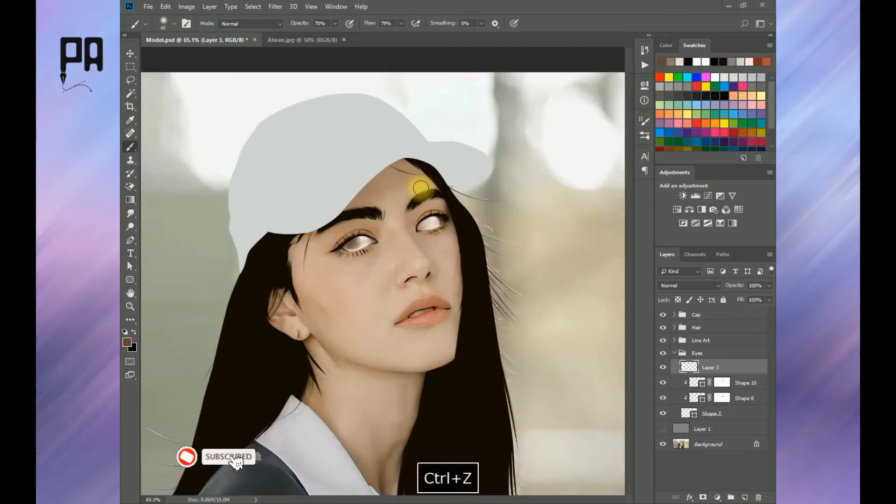
Step: Sample the near-black LINE ART swatch in Alwan.jpg as the foreground colour and return to Model.psd
click(276, 40)
alt+click(214, 167)
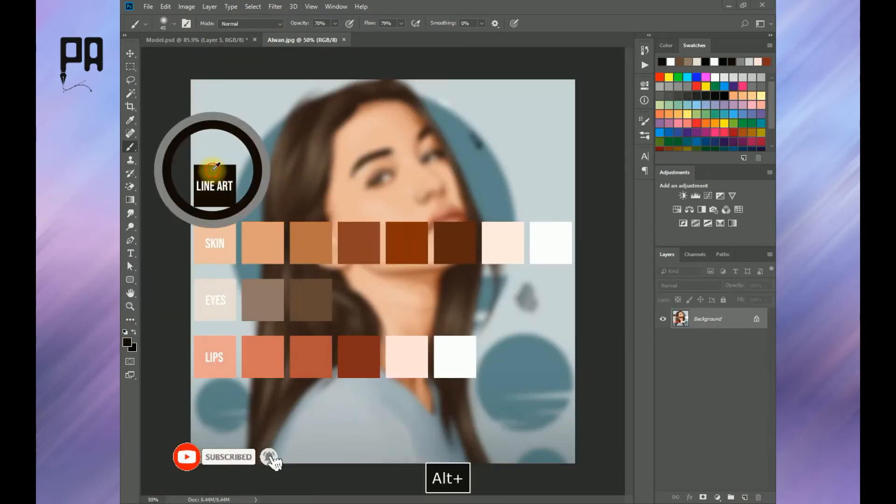
click(206, 42)
Step: Hide the Shape 7 eye base to reveal the photo's eyes, and clip Layer 3 to the layers below
scroll(278, 283, up, 13)
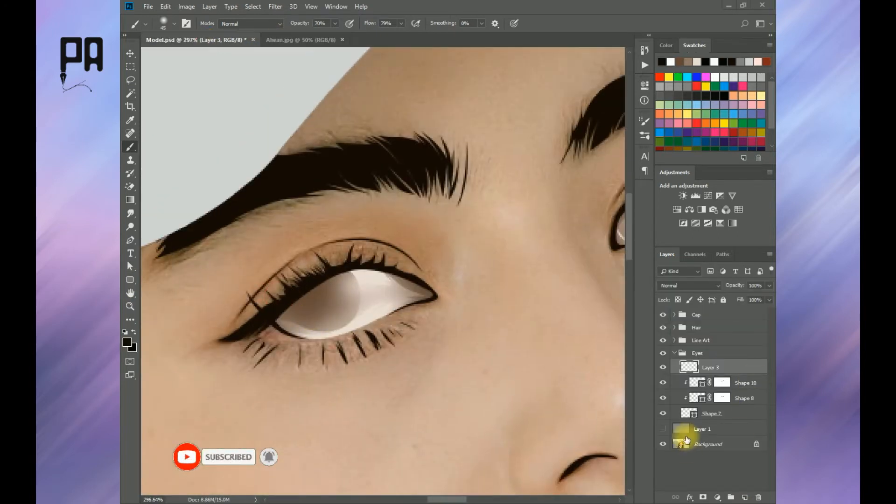
click(663, 413)
click(127, 240)
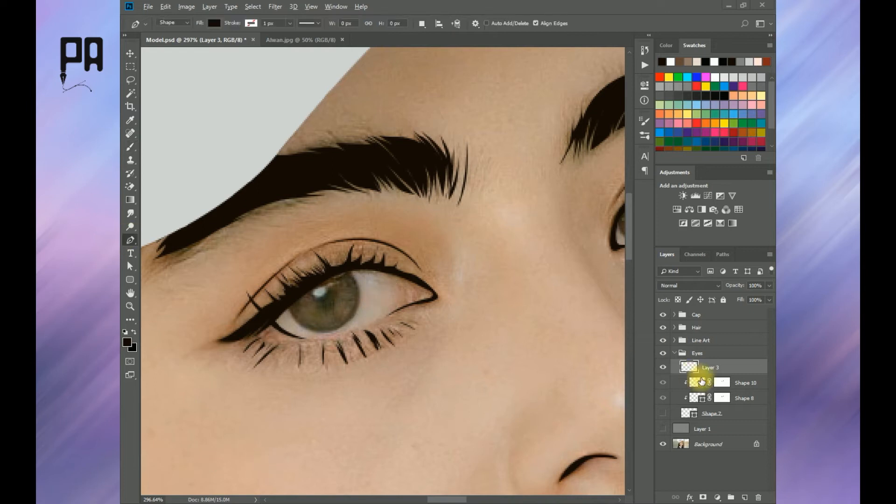
alt+click(717, 371)
scroll(380, 293, up, 3)
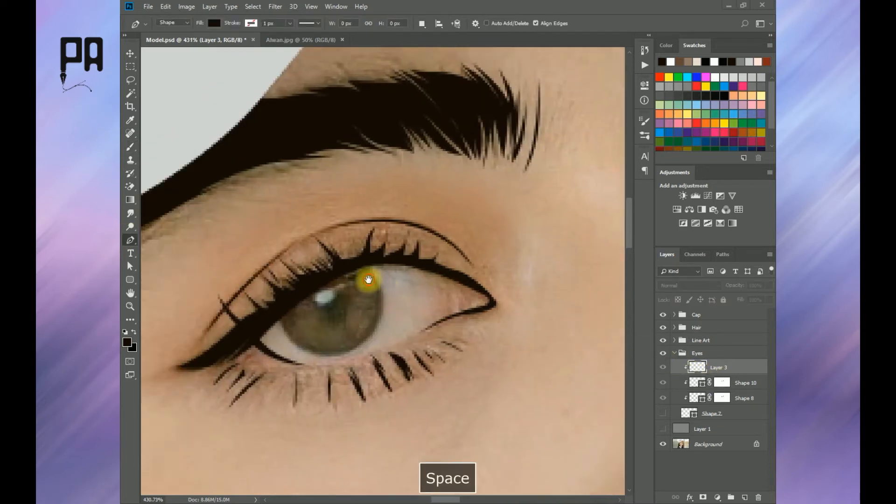
drag(370, 280, 368, 248)
click(369, 246)
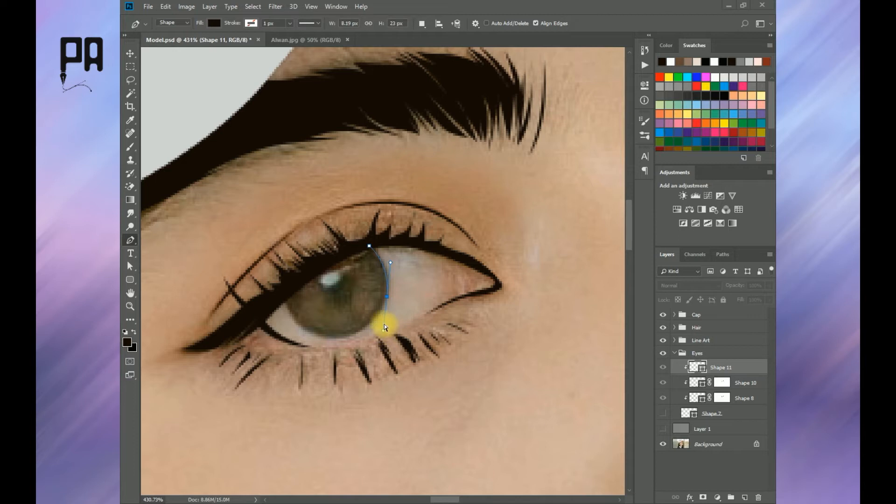
key(ctrl+alt+z)
key(ctrl+alt+z)
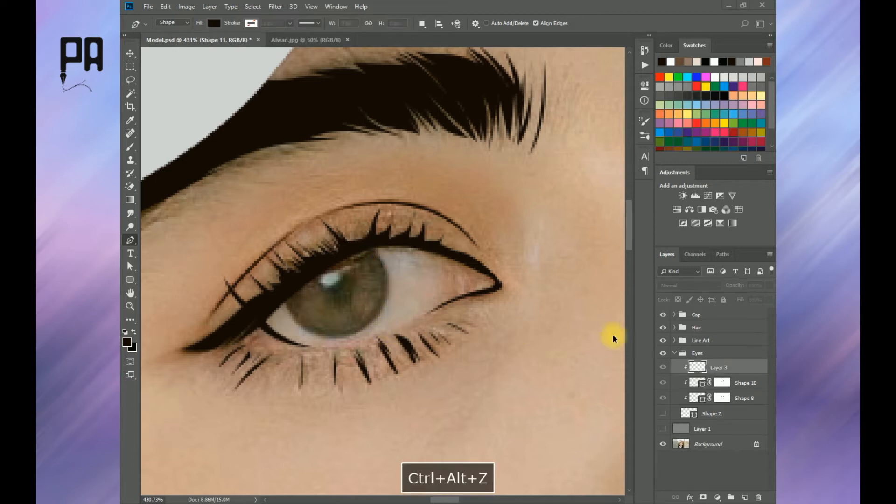
Step: Draw a closed near-black Pen shape around the iris of the eye nearer the ear, following the photo
click(370, 242)
click(377, 301)
key(ctrl+z)
drag(378, 313, 359, 341)
key(ctrl+z)
drag(390, 287, 387, 311)
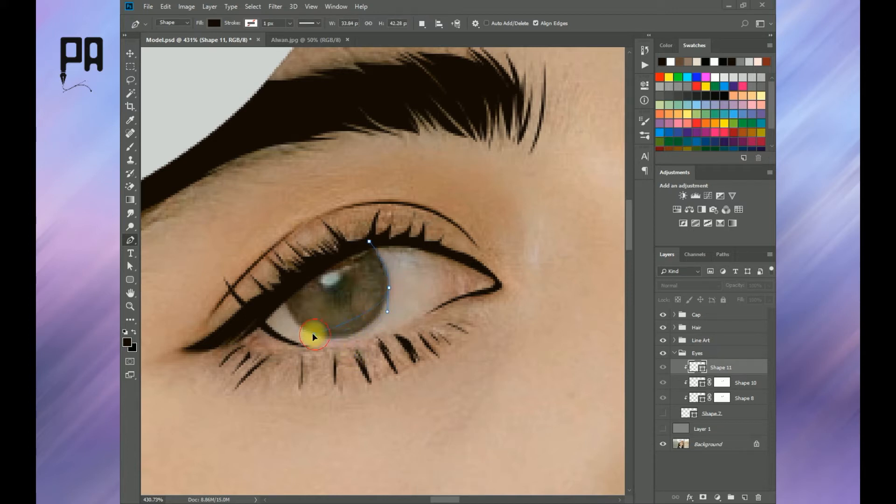
drag(259, 317, 259, 317)
key(ctrl+alt+z)
drag(386, 286, 385, 313)
click(275, 317)
click(277, 264)
click(369, 242)
Step: Set the path operation to combine shapes and outline the other eye's iris in the same near-black shape layer
scroll(369, 245, down, 5)
drag(440, 250, 210, 312)
scroll(320, 275, up, 5)
drag(306, 325, 344, 365)
click(421, 24)
click(455, 47)
click(299, 323)
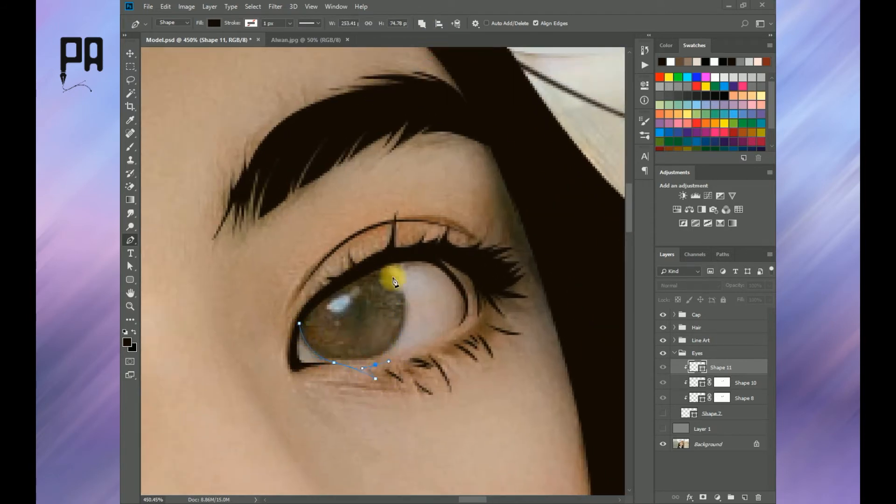
drag(404, 283, 378, 258)
click(301, 326)
scroll(327, 336, down, 5)
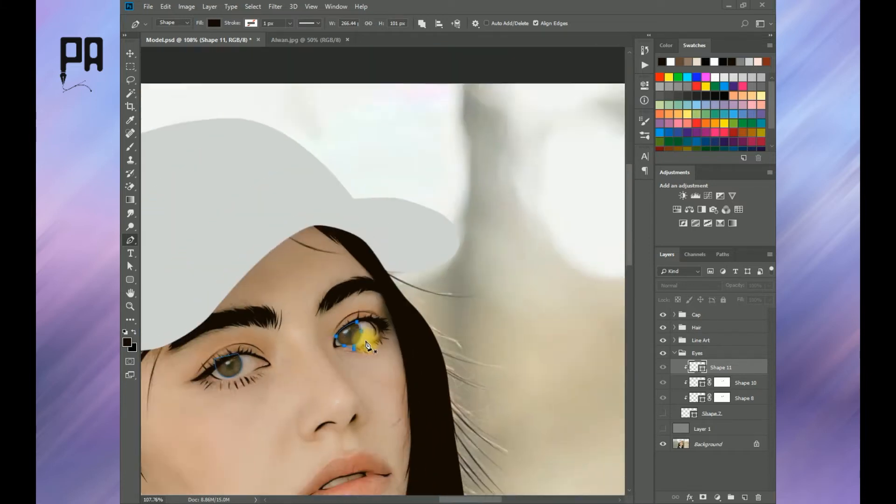
Step: Add a clipped layer above Shape 11 and set the foreground to the darkest brown EYES swatch from Alwan.jpg
click(744, 497)
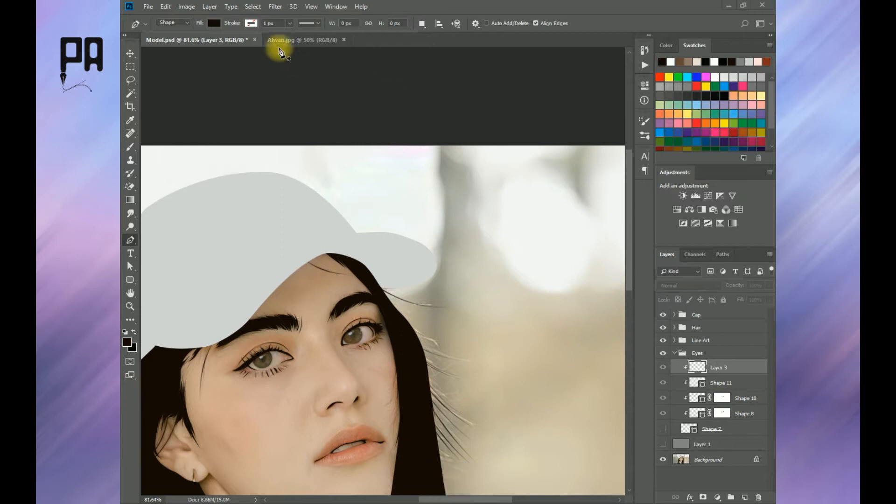
click(303, 40)
click(127, 345)
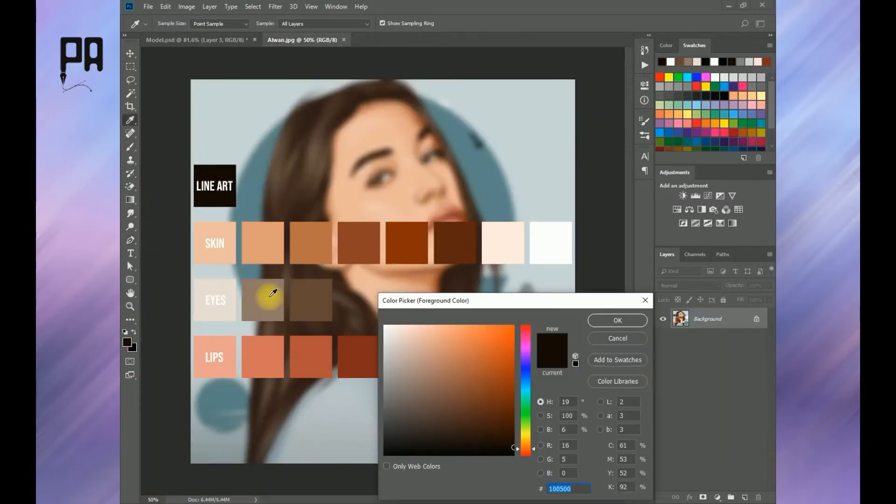
click(265, 294)
click(317, 293)
click(617, 320)
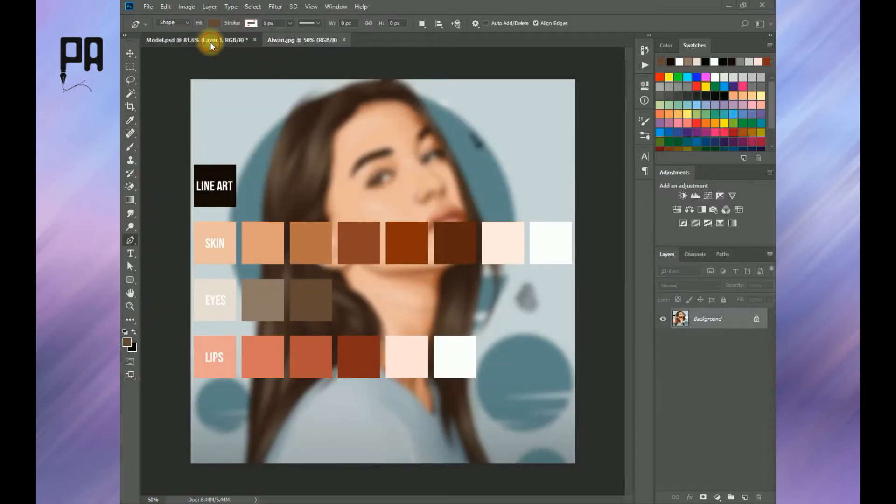
click(196, 40)
Step: With Shape 7 hidden, draw a dark brown Pen shape about 41 by 33 px inside the right-hand iris, notched at the pupil
scroll(326, 362, up, 5)
click(662, 427)
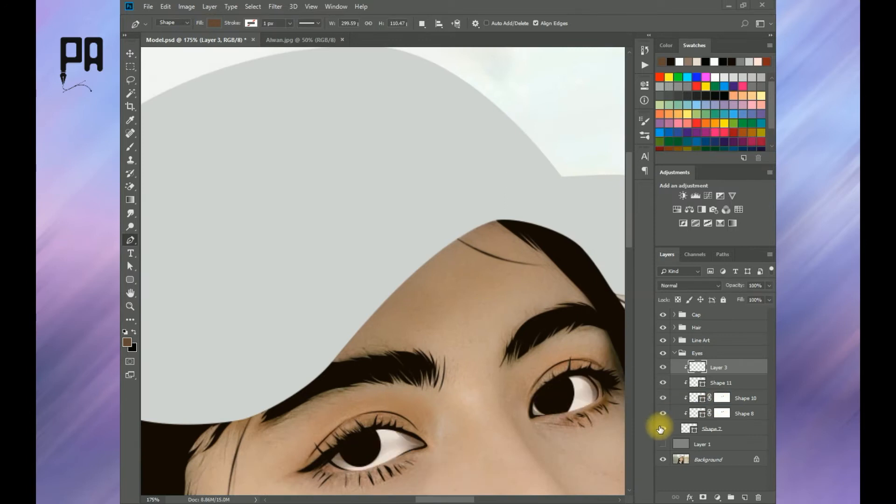
scroll(566, 399, up, 5)
click(663, 429)
drag(560, 392, 458, 326)
scroll(498, 388, up, 2)
scroll(457, 327, down, 1)
drag(421, 376, 436, 377)
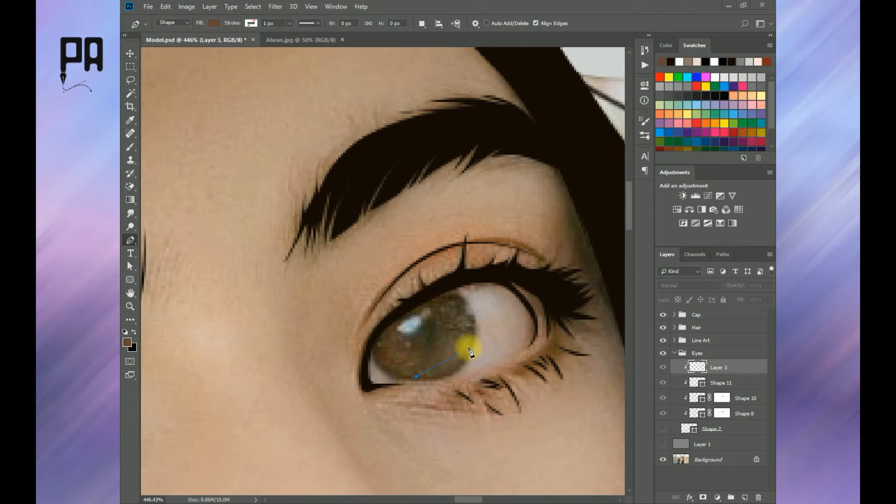
drag(477, 314, 437, 315)
drag(429, 358, 402, 323)
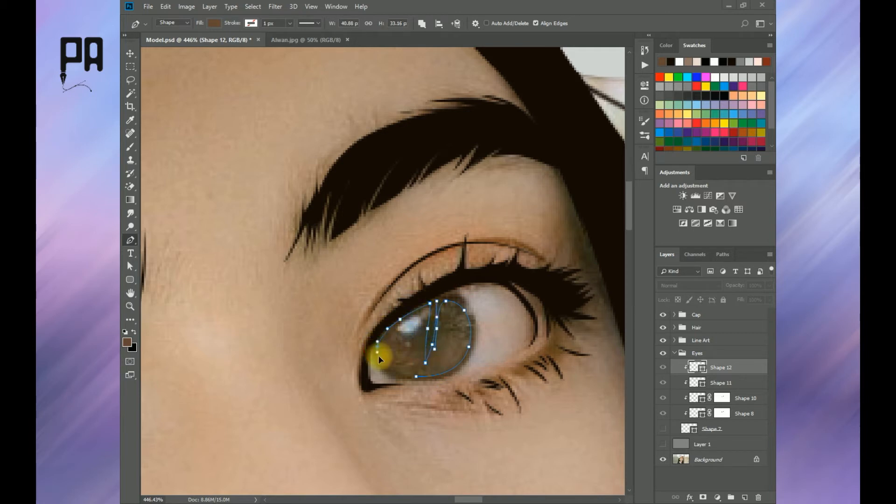
drag(416, 377, 475, 293)
Step: Add a matching dark brown notched shape inside the left-hand iris on the same shape layer
scroll(439, 379, down, 4)
key(space)
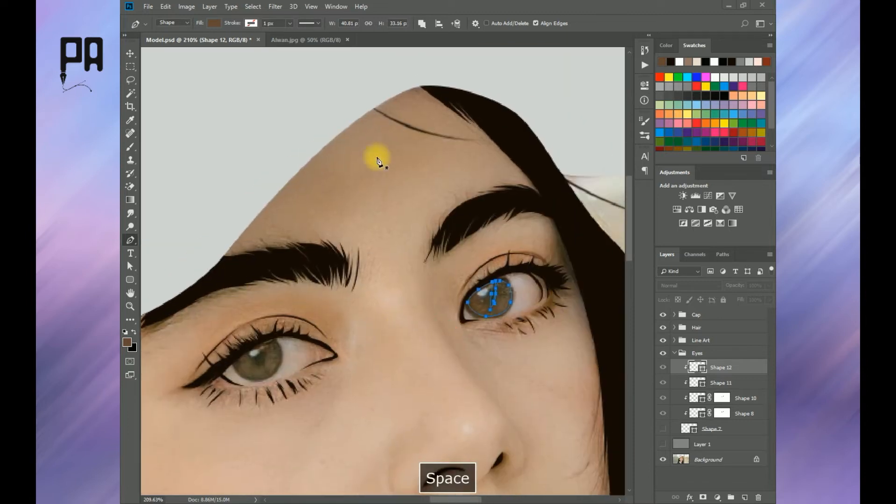
scroll(266, 292, up, 4)
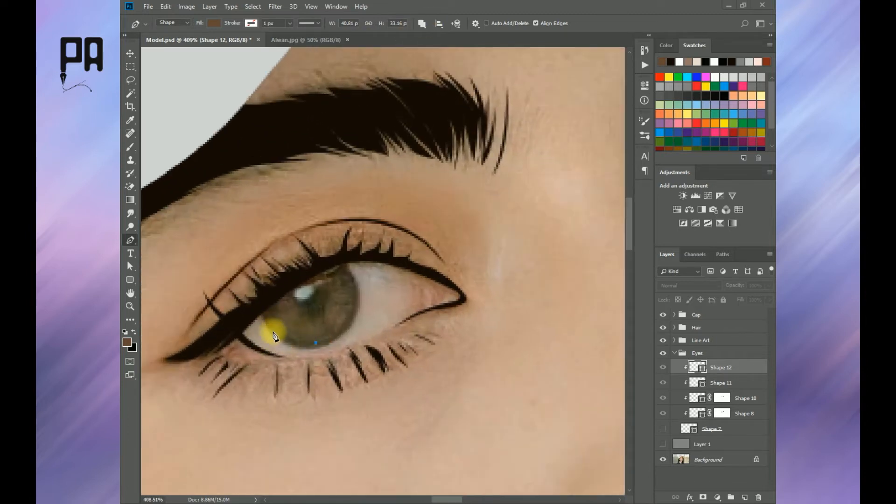
drag(260, 310, 253, 306)
alt+click(269, 324)
click(267, 319)
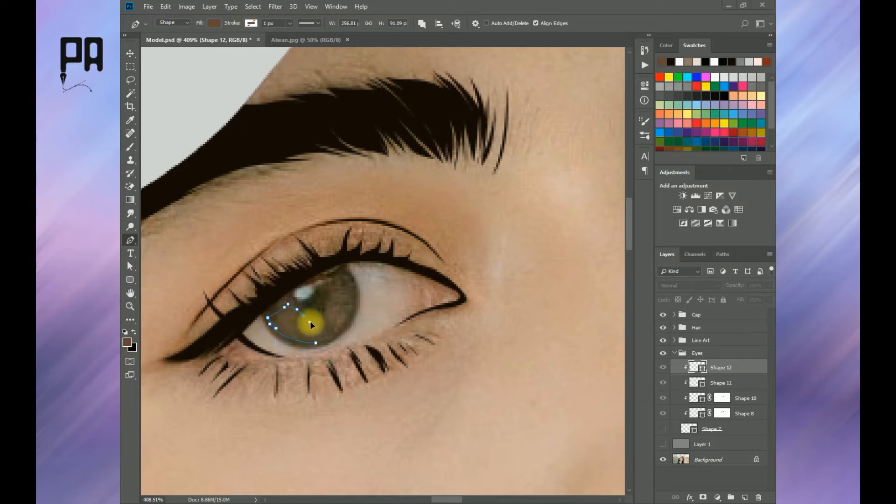
drag(319, 275, 351, 274)
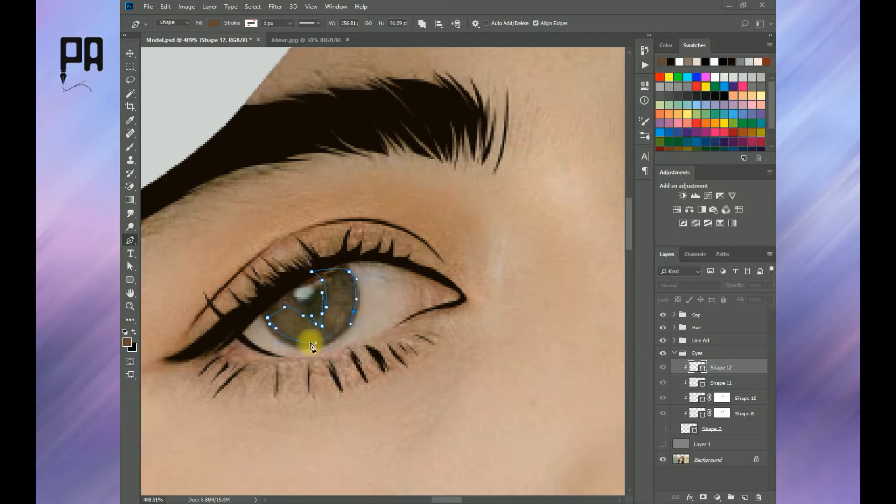
Step: Show Shape 7, add a clipped layer above Shape 12, and set the foreground to the grey-brown EYES swatch #8f7566 from Alwan.jpg
scroll(304, 341, down, 10)
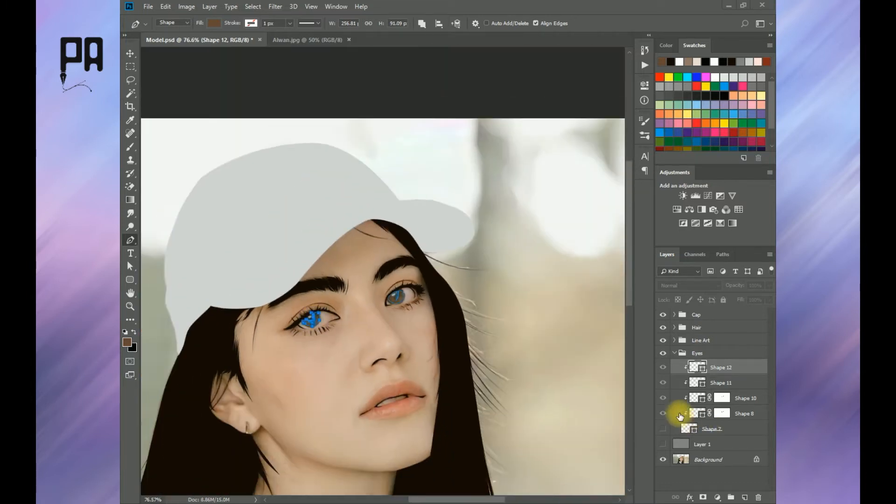
click(745, 497)
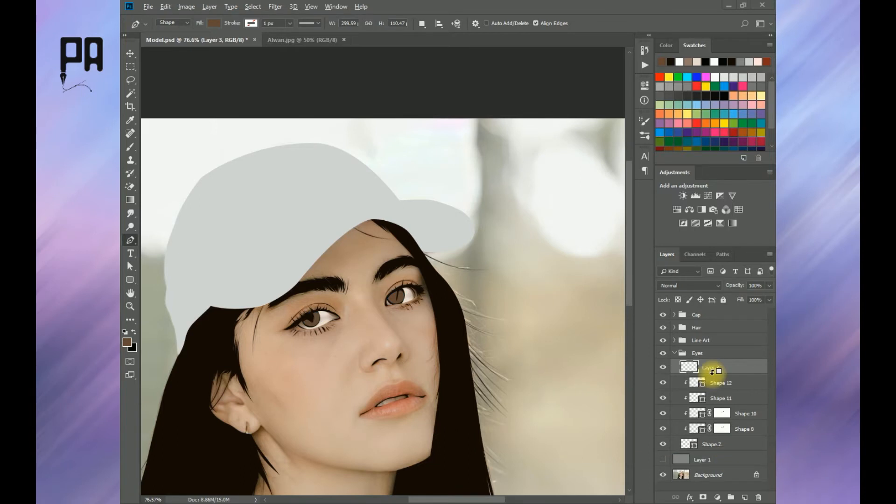
scroll(405, 295, down, 5)
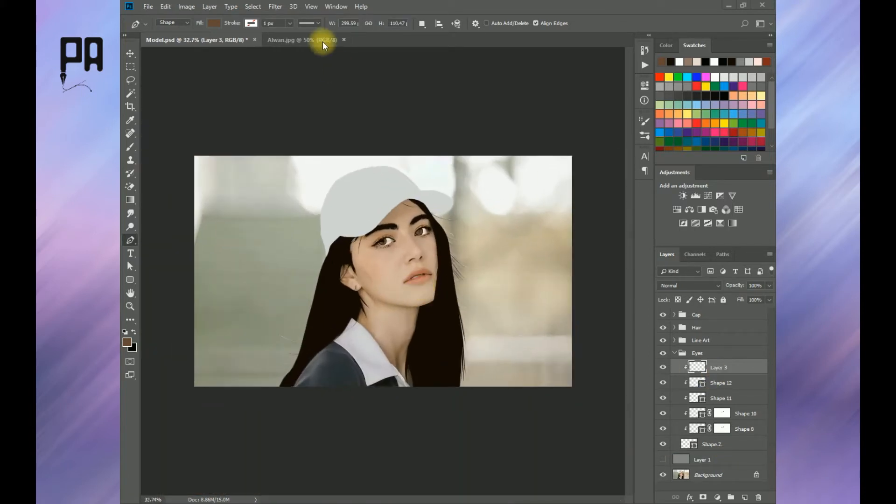
click(320, 40)
click(127, 342)
click(314, 288)
click(270, 300)
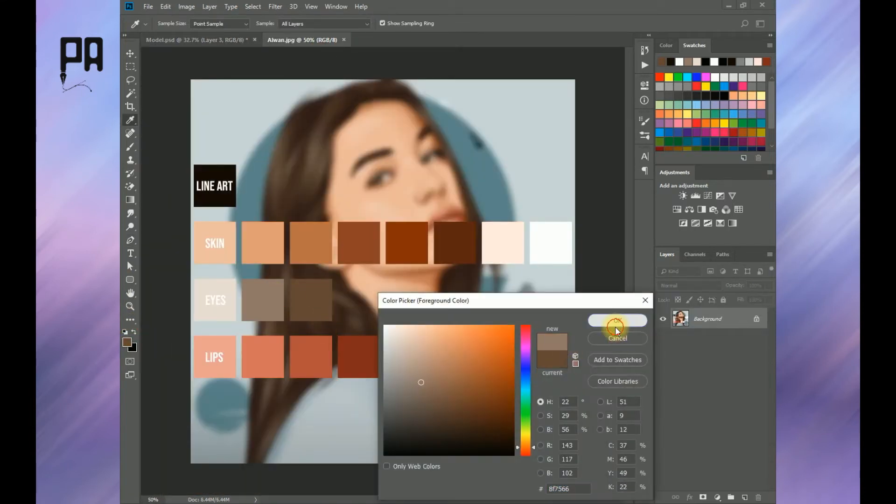
click(617, 322)
click(219, 41)
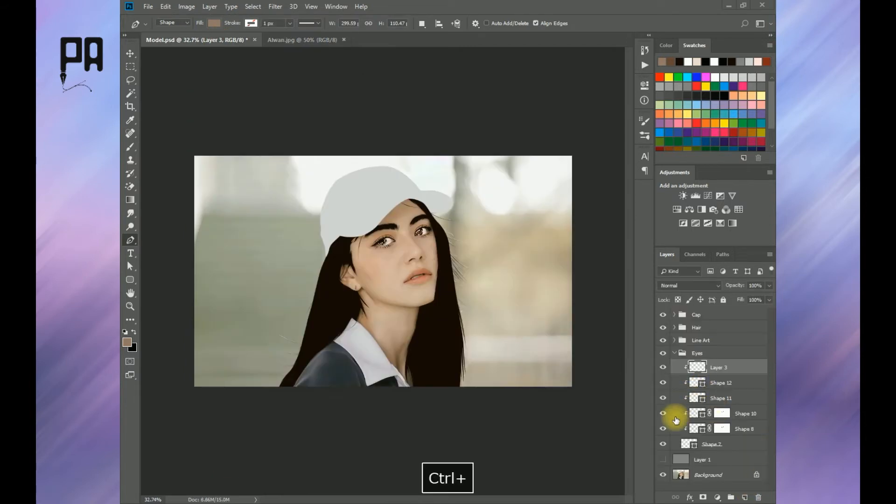
Step: Load Shape 12's outline as a selection guide and draw grey-brown shapes about 37 by 30 px overall inside the right-hand iris
scroll(425, 237, up, 20)
drag(430, 205, 424, 346)
scroll(434, 319, up, 1)
scroll(430, 322, down, 4)
click(439, 291)
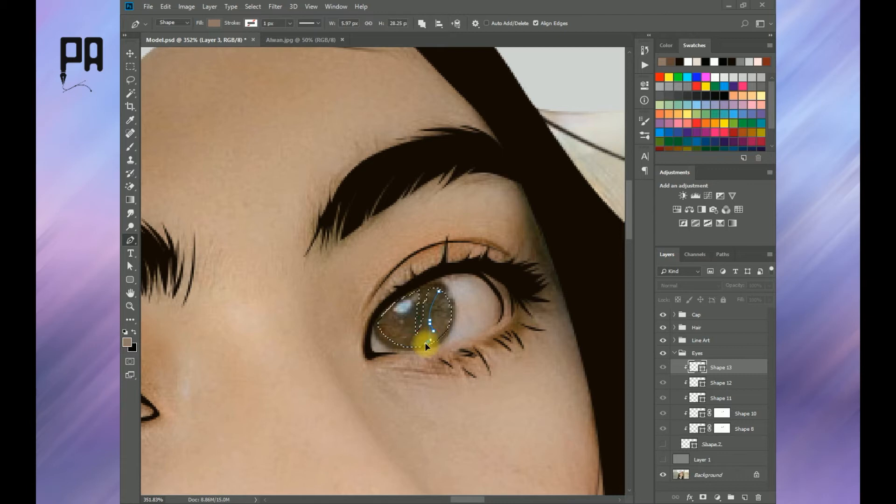
drag(439, 290, 410, 256)
click(414, 346)
drag(384, 330, 377, 316)
click(405, 304)
click(417, 296)
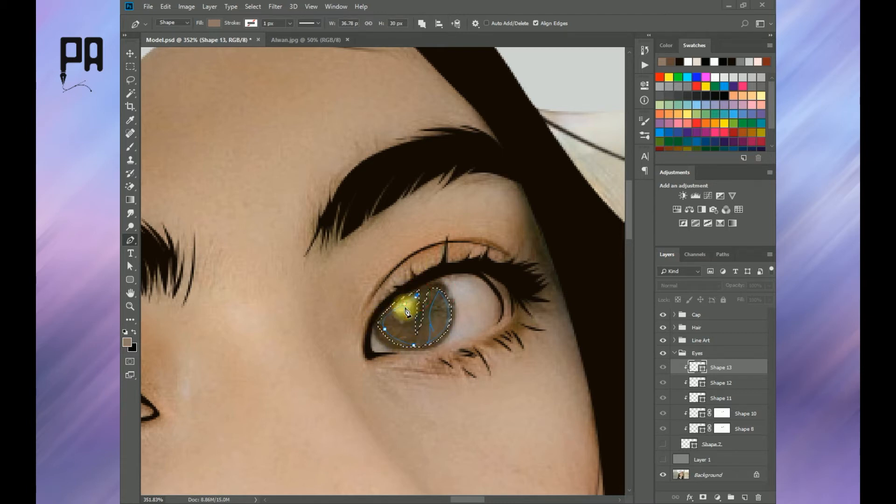
click(413, 345)
Step: Draw matching grey-brown shapes inside the left-hand iris within the selection outline, and clear the selection
scroll(425, 346, down, 5)
drag(286, 363, 354, 350)
scroll(354, 350, up, 5)
drag(263, 422, 330, 364)
scroll(311, 377, down, 3)
scroll(302, 368, up, 3)
click(299, 364)
click(352, 379)
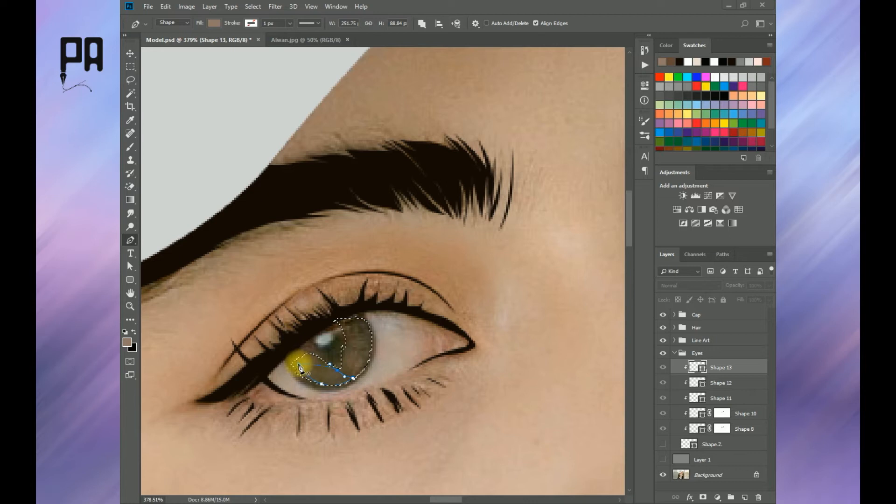
click(345, 360)
drag(345, 330, 364, 331)
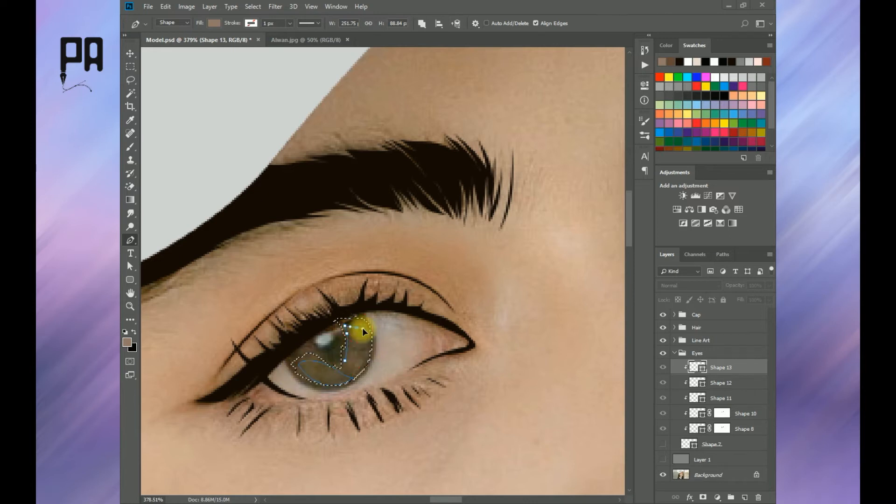
click(345, 361)
scroll(346, 363, down, 8)
key(ctrl+d)
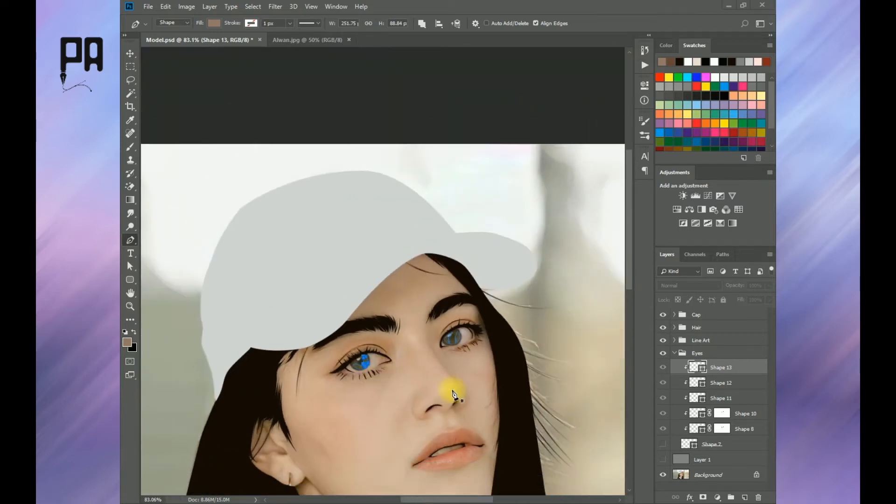
Step: Add layer masks to the Shape 12 and Shape 13 iris layers
click(719, 401)
click(719, 386)
click(702, 497)
click(717, 372)
click(703, 498)
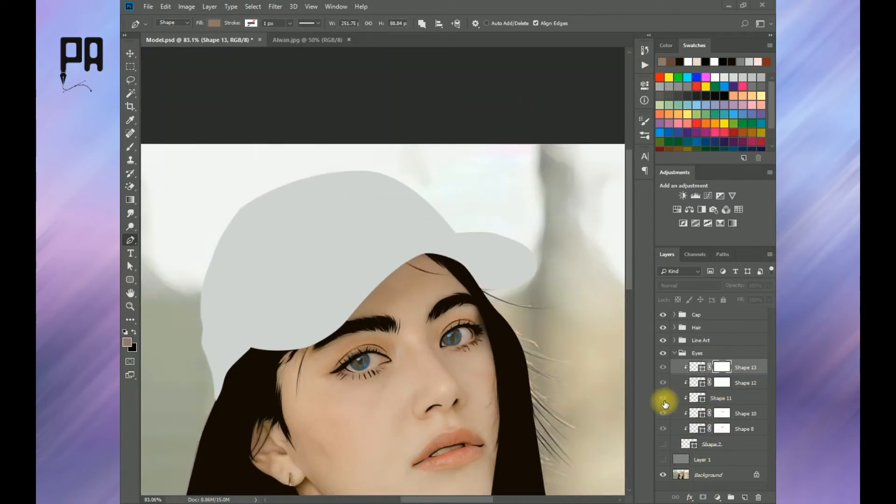
Step: Save the document and, with Shape 13 hidden, paint black on the Shape 12 mask to darken the tops of both irises
click(661, 371)
key(ctrl+s)
click(131, 147)
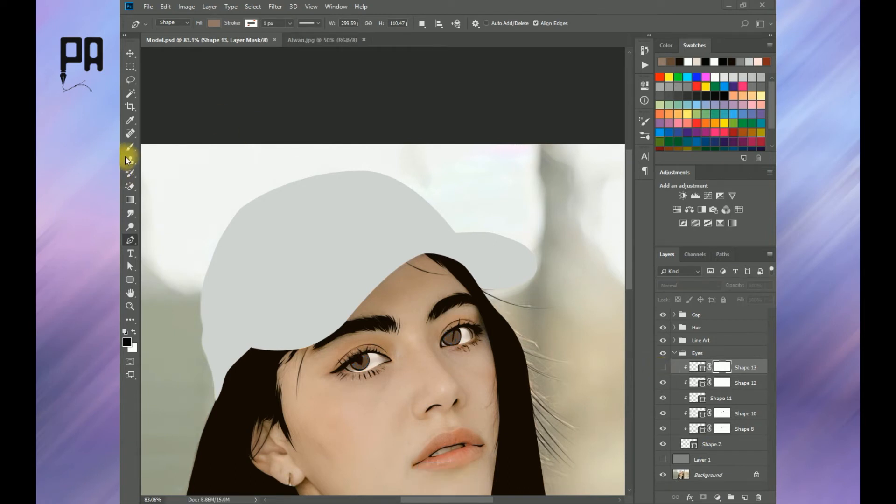
scroll(417, 322, up, 1)
click(722, 383)
scroll(453, 307, up, 3)
drag(462, 337, 454, 343)
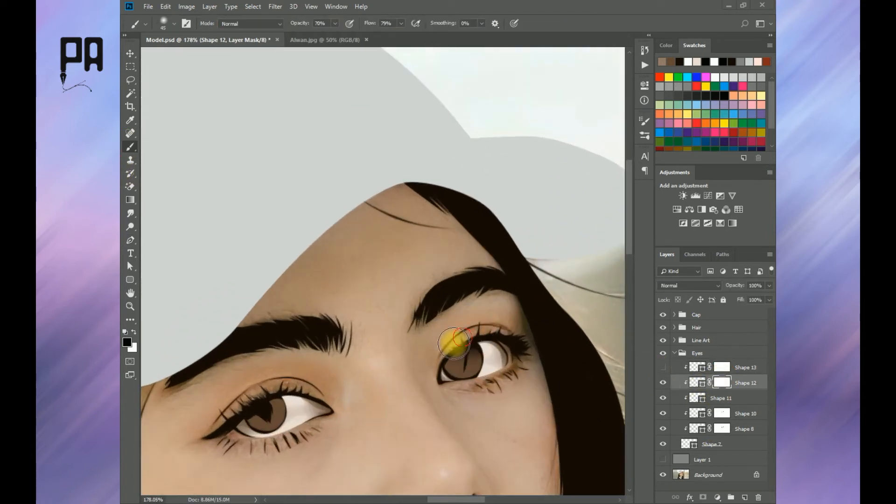
key(ctrl+alt+z)
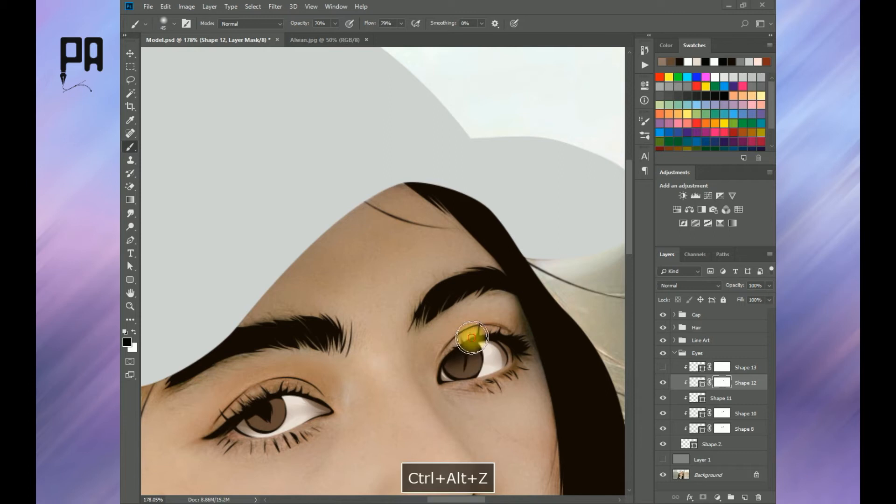
key(space)
drag(268, 401, 352, 347)
Step: Show Shape 13 and paint black on its mask to blend the grey-brown tone into both irises
click(662, 367)
click(722, 367)
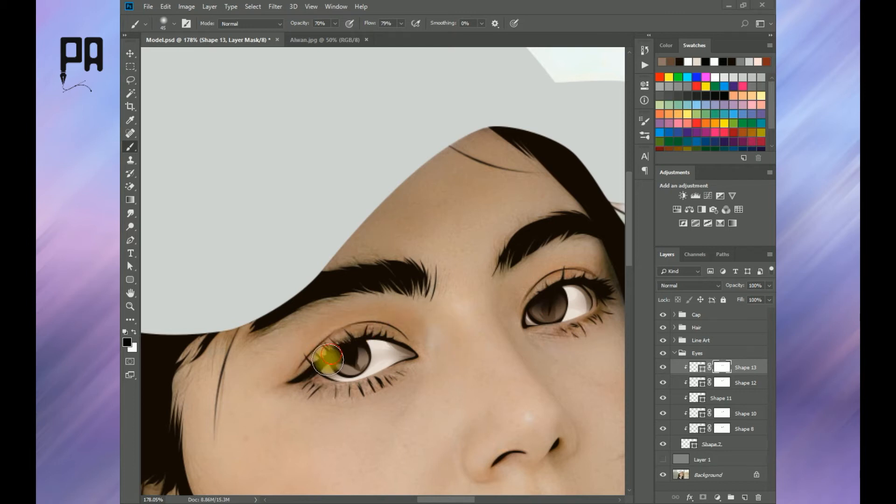
scroll(377, 376, down, 6)
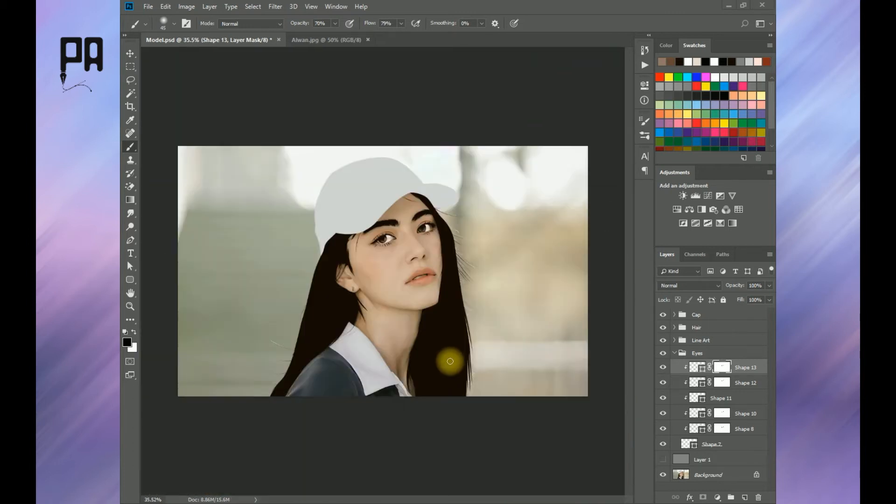
Step: Add a new layer clipped above Shape 13 and hide the Shape 7 base and grey backdrop to reveal the photo
click(662, 460)
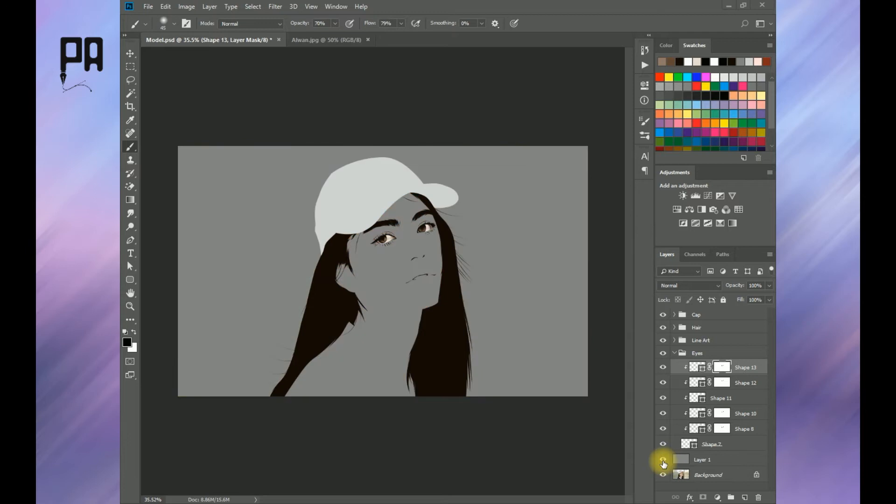
click(663, 460)
click(663, 460)
scroll(456, 233, up, 6)
drag(469, 293, 471, 355)
scroll(474, 355, up, 5)
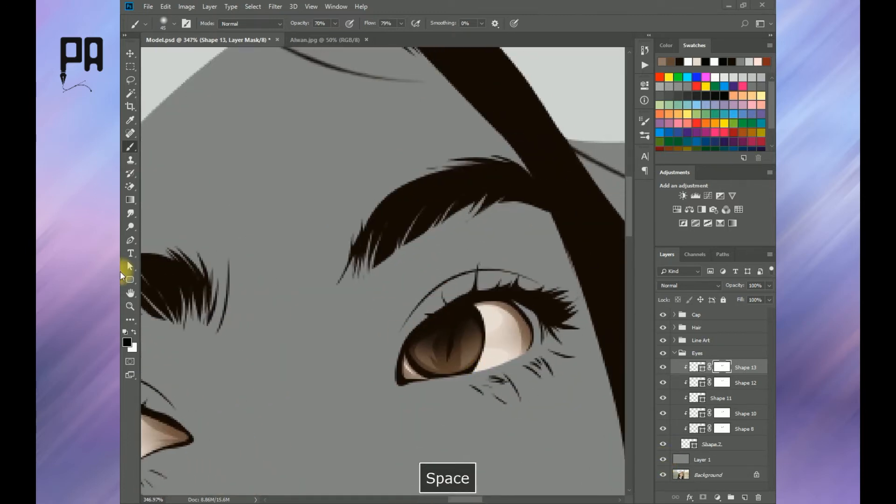
click(130, 240)
click(745, 498)
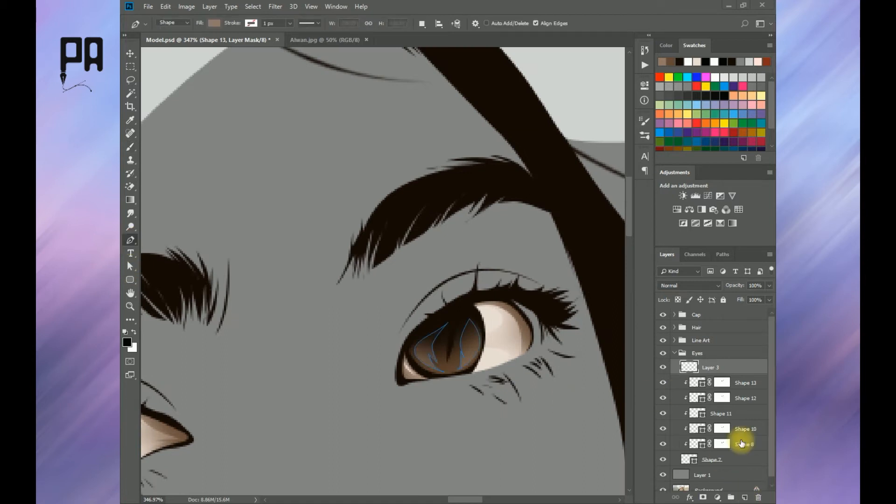
alt+click(731, 371)
click(662, 459)
scroll(496, 390, up, 2)
scroll(719, 430, down, 1)
click(663, 468)
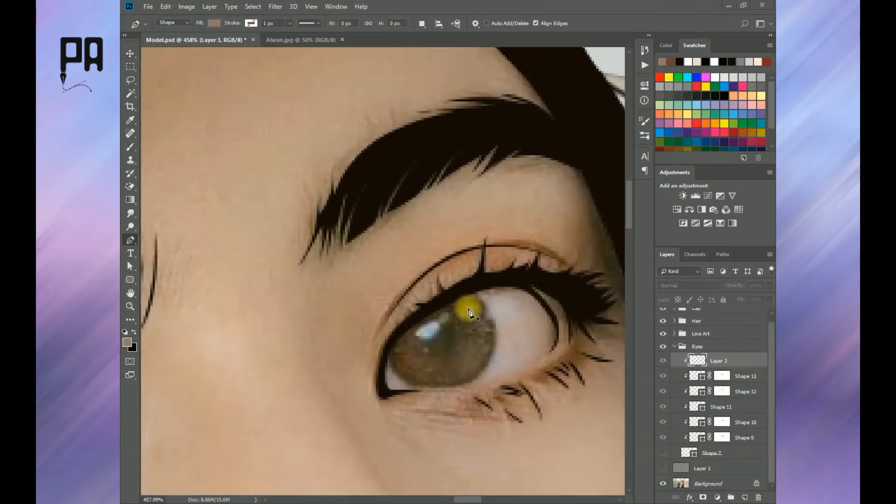
Step: Draw a small pen shape over the light reflection near the top of the right-hand iris
scroll(470, 312, down, 1)
drag(430, 346, 425, 376)
scroll(466, 336, down, 4)
scroll(397, 387, up, 5)
click(420, 368)
drag(469, 348, 477, 348)
click(418, 370)
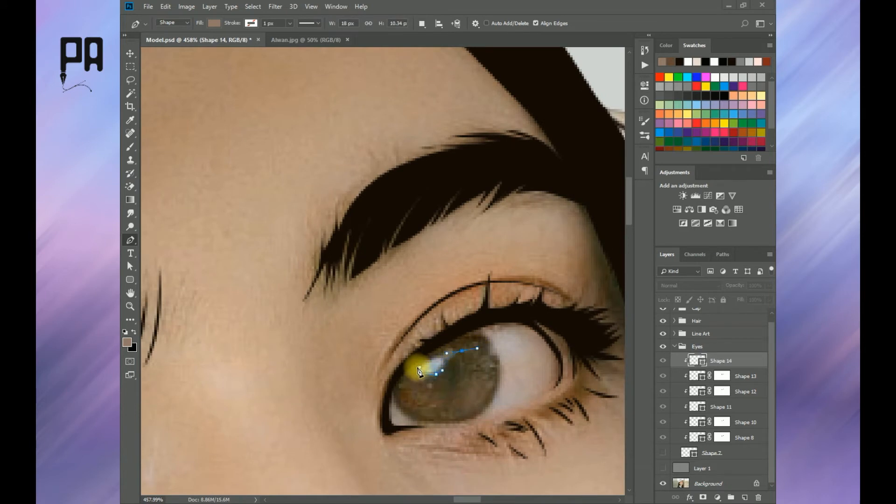
Step: Draw a matching reflection in the left-hand iris, combined into the same shape layer
drag(395, 388, 303, 364)
click(421, 24)
click(432, 49)
drag(347, 342, 365, 343)
drag(291, 354, 265, 377)
scroll(378, 273, down, 5)
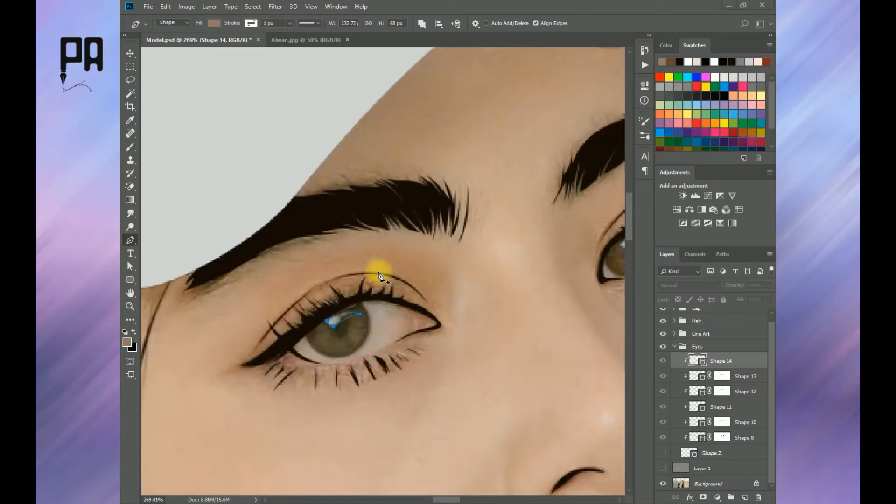
Step: Set the fill colour of the Shape 14 reflections to white (#ffffff)
double_click(694, 362)
click(388, 322)
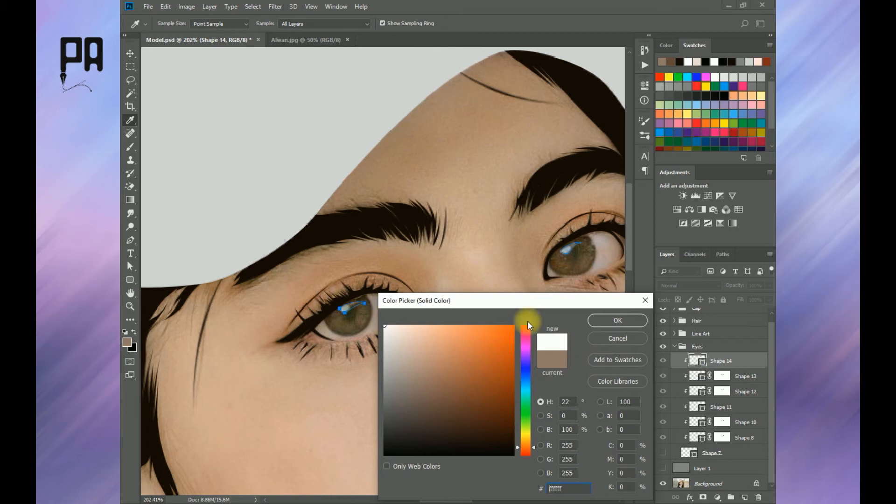
click(618, 318)
Step: Delete the Shape 13 and Shape 12 iris layers
right_click(723, 376)
click(723, 396)
right_click(723, 391)
click(723, 409)
key(Delete)
click(721, 389)
key(Delete)
Step: Add a new layer beneath Shape 14 and pick the dark brown from the Alwan.jpg palette as the foreground colour
click(745, 497)
click(301, 38)
click(127, 343)
click(314, 298)
click(618, 320)
click(215, 38)
Step: Draw a dark brown shape along the outer rim of the left-hand iris, curving in around the pupil
drag(359, 325, 302, 364)
click(323, 376)
click(389, 344)
drag(381, 310, 372, 301)
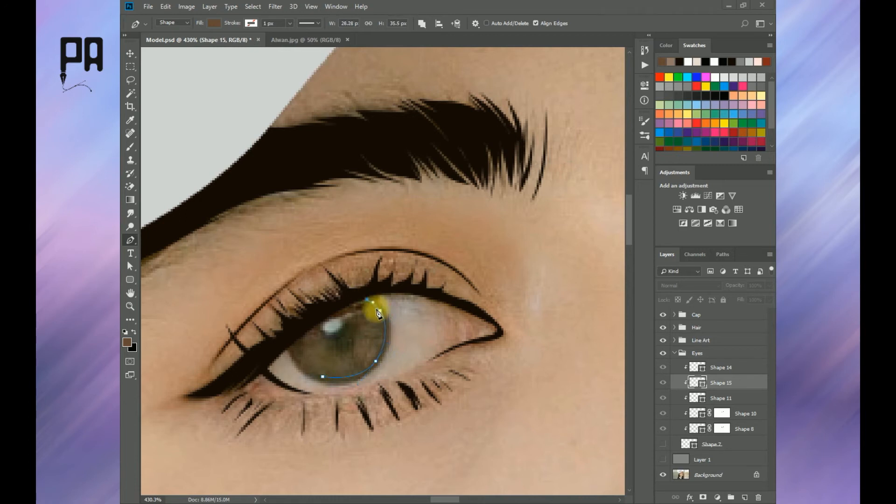
drag(344, 313, 355, 340)
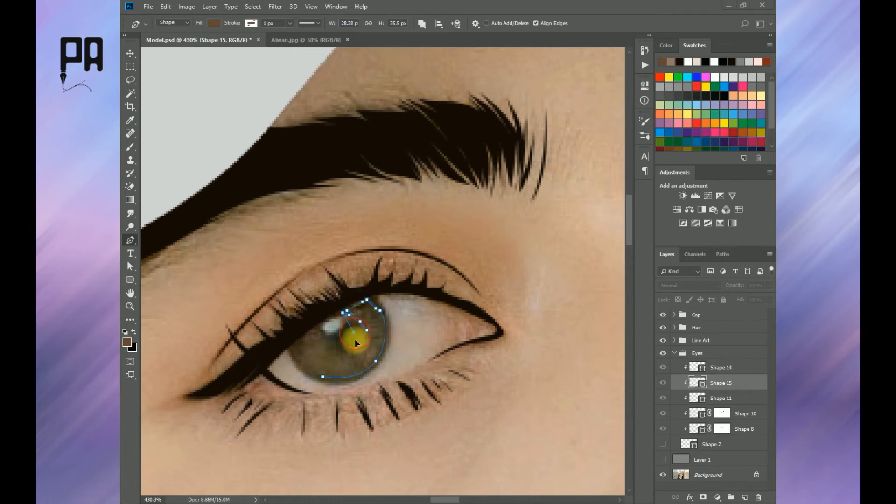
click(325, 377)
Step: Draw a matching dark brown shape around the pupil of the right-hand iris in the same layer
scroll(395, 372, down, 5)
drag(479, 362, 336, 368)
scroll(375, 323, up, 5)
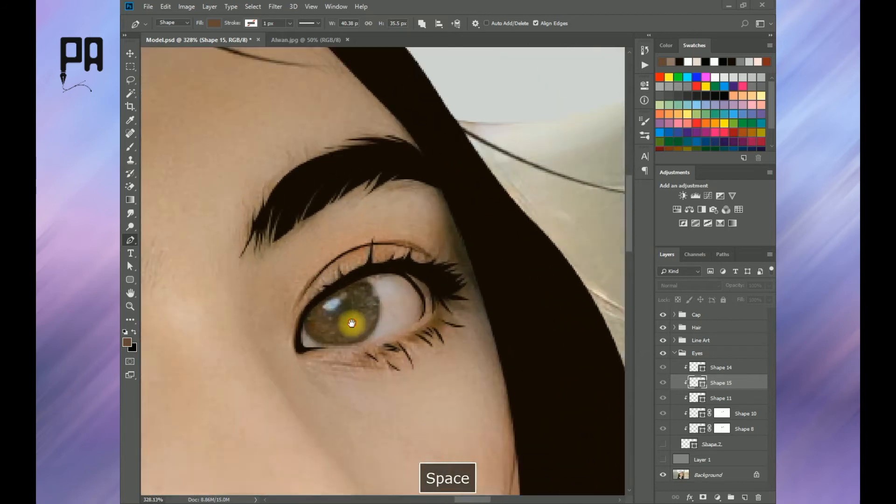
drag(351, 322, 360, 361)
click(357, 384)
click(382, 353)
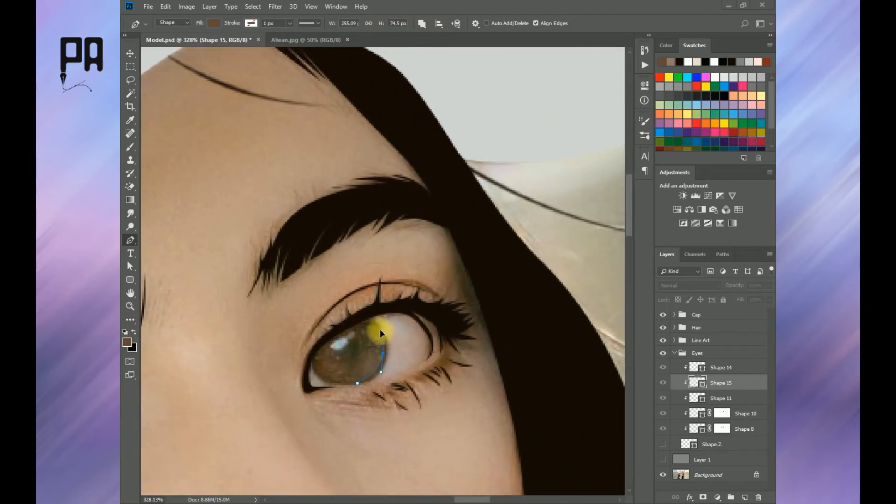
drag(362, 345, 357, 390)
click(353, 358)
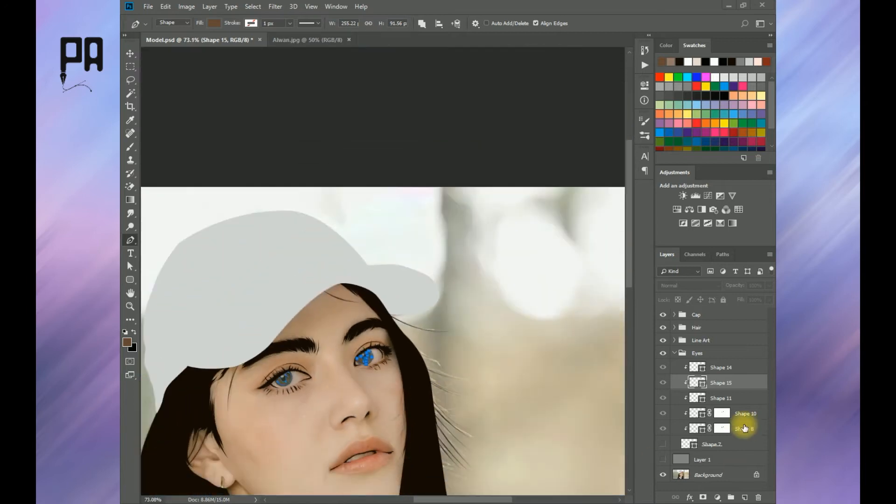
Step: Pick the lighter grey-brown from the Alwan.jpg palette for a new layer clipped above Shape 15
click(287, 41)
key(i)
click(126, 342)
click(260, 287)
click(616, 321)
click(200, 40)
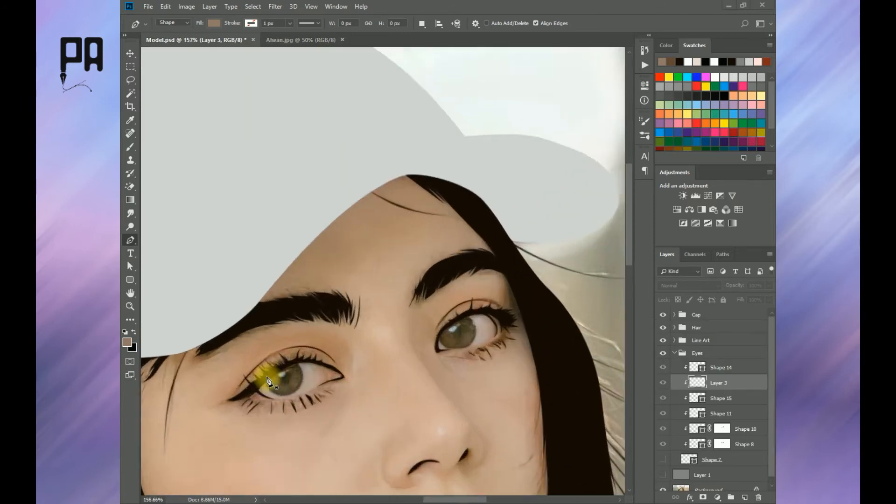
Step: Load the Shape 15 outline as a selection and draw a grey-brown facet along the lower edge of the left-hand iris
scroll(280, 400, up, 3)
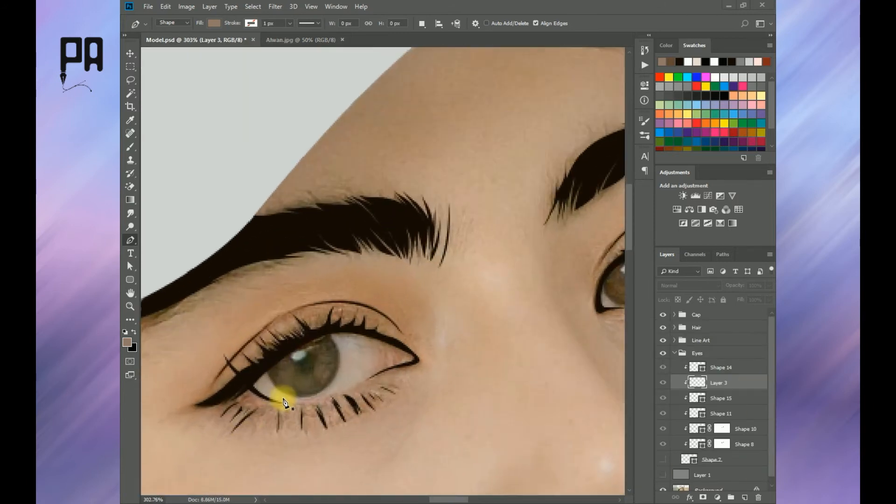
click(741, 398)
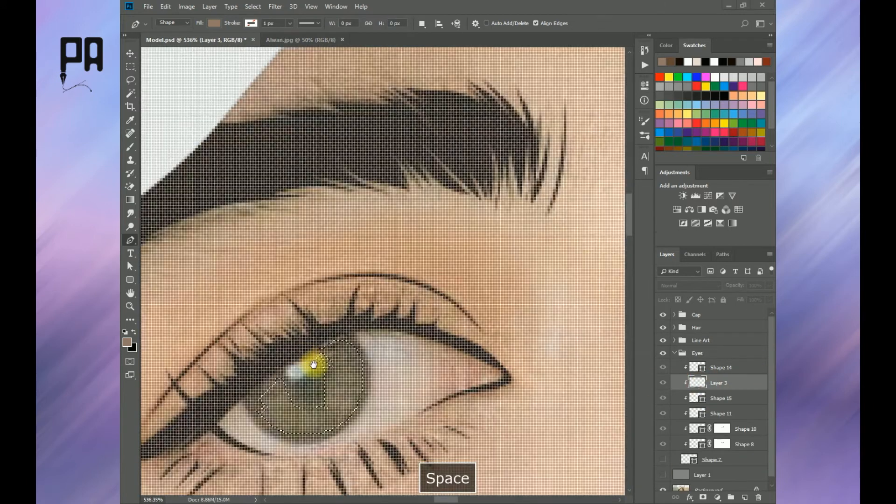
drag(310, 367, 280, 390)
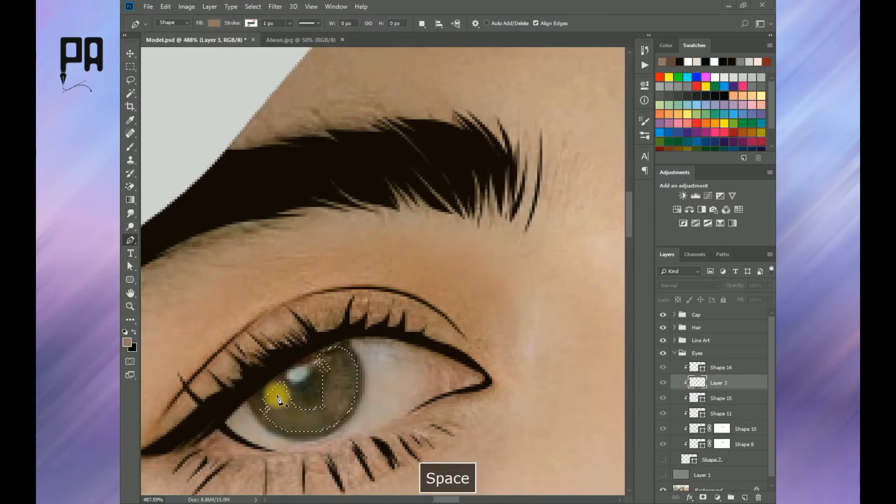
click(272, 407)
click(297, 432)
click(333, 426)
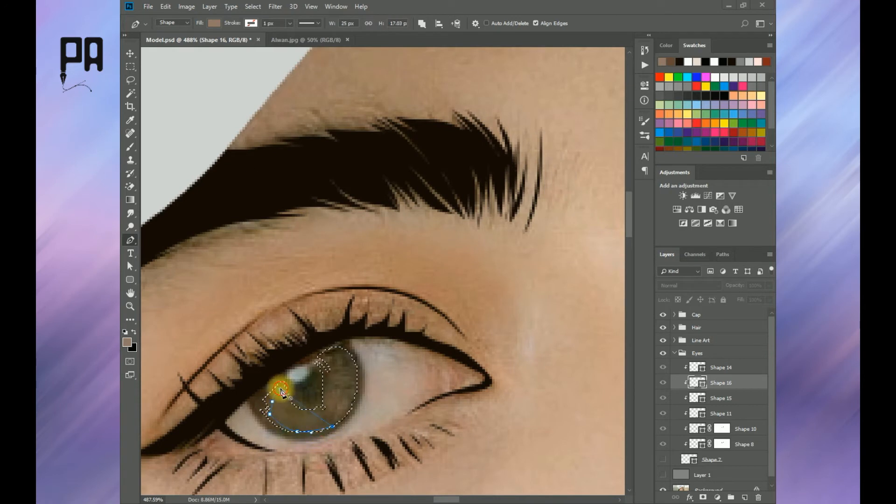
Step: Draw further pointed grey-brown facets beside the pupil in the left-hand iris, inside the selection outline
click(330, 403)
click(333, 359)
click(335, 395)
click(349, 364)
click(347, 401)
click(334, 419)
click(332, 424)
click(345, 402)
drag(334, 406, 329, 416)
click(329, 406)
Step: Draw matching grey-brown facets inside the right-hand iris within the selection outline, and clear the selection
scroll(329, 406, down, 1)
drag(382, 366, 142, 456)
click(417, 389)
drag(405, 403, 415, 381)
click(444, 421)
click(455, 373)
click(447, 415)
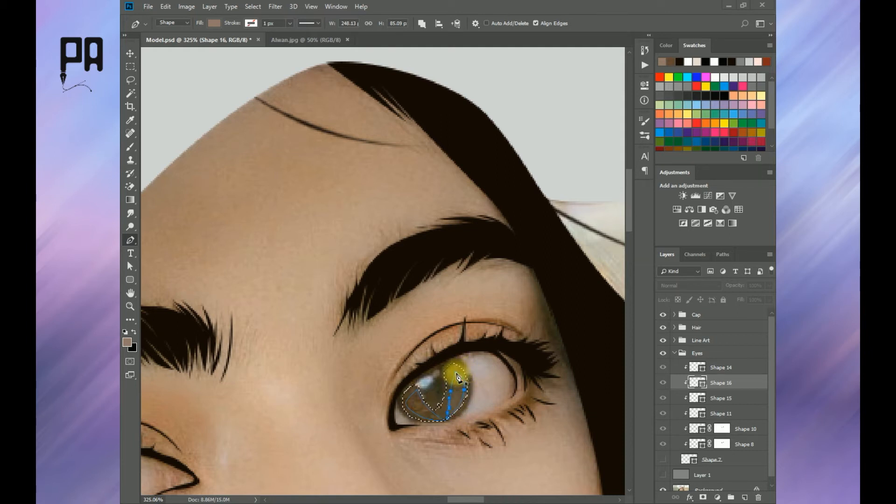
scroll(455, 375, down, 2)
key(ctrl+d)
Step: Show the Shape 7 base again and add layer masks to Shape 16 and Shape 15
click(666, 459)
key(Return)
scroll(370, 330, down, 2)
scroll(481, 373, down, 2)
click(702, 497)
click(717, 404)
click(703, 497)
Step: With Shape 16 and Shape 14 hidden, brush black on the Shape 15 mask to darken the tops of both irises
click(662, 382)
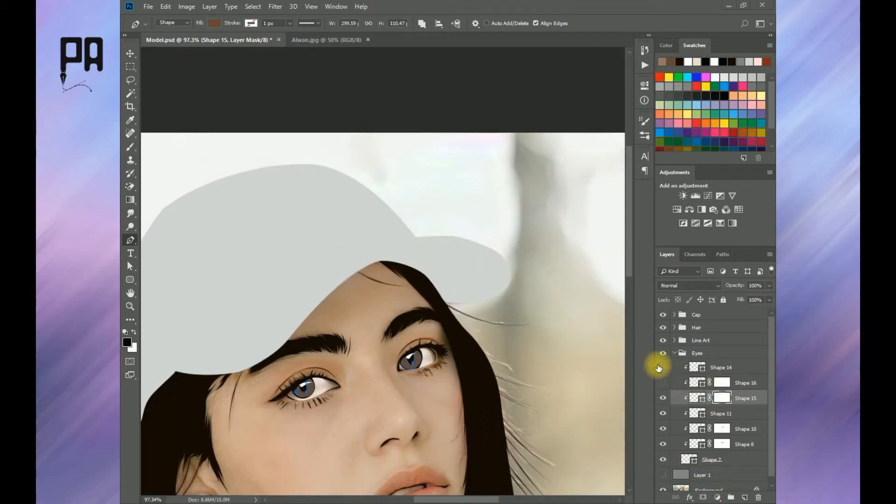
click(130, 148)
scroll(407, 342, up, 1)
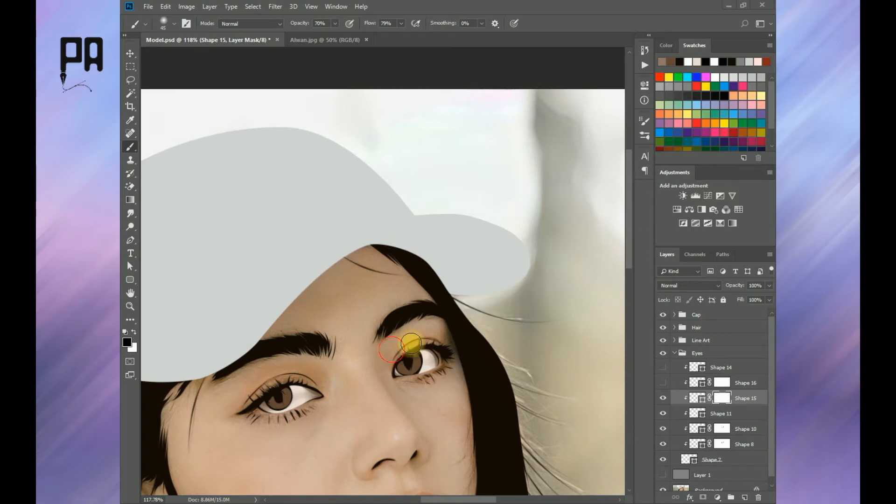
click(291, 372)
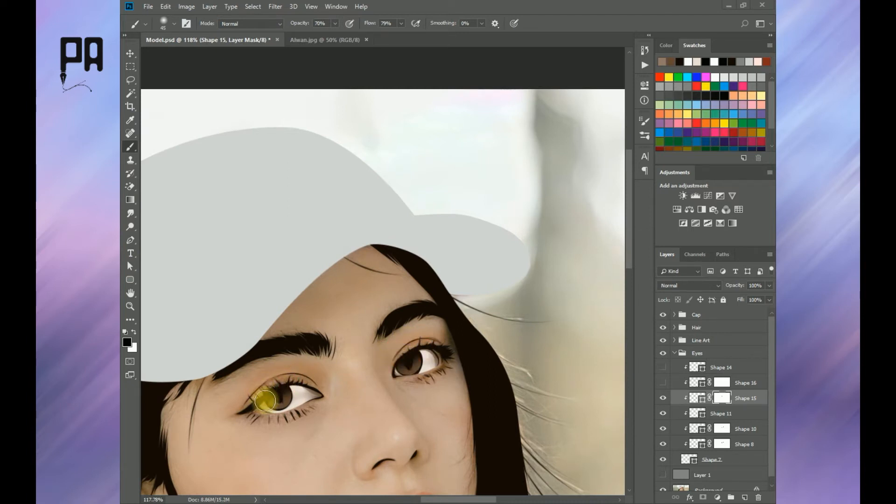
Step: Show Shape 16 and brush black on its mask to fade the grey-brown facets in both irises
click(663, 383)
click(722, 383)
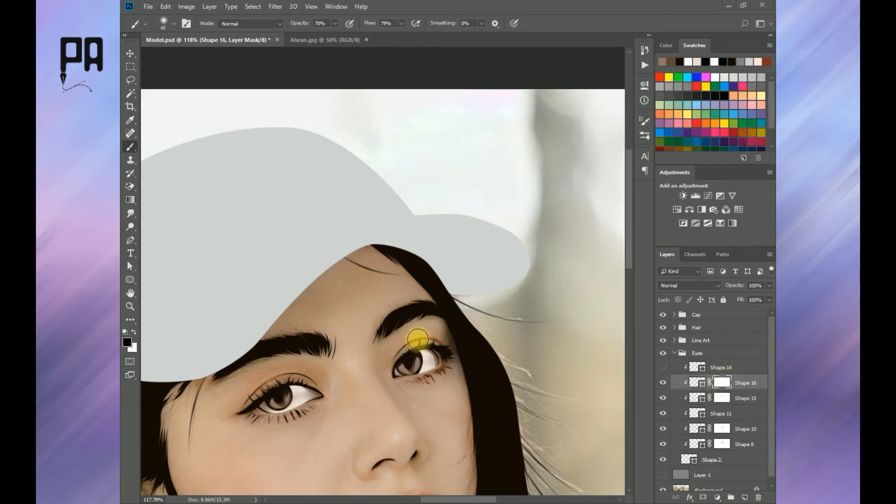
click(270, 398)
Step: Show Shape 14, add a layer mask to it, and brush black to soften the white reflections
click(663, 367)
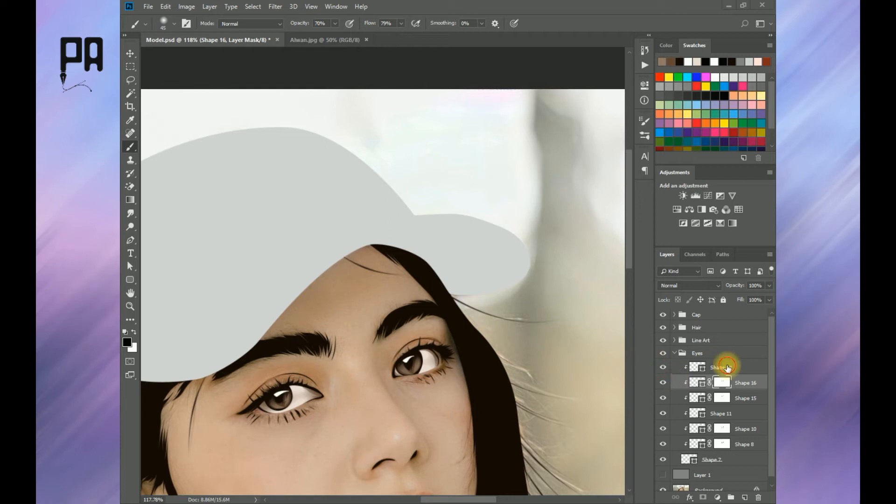
click(722, 367)
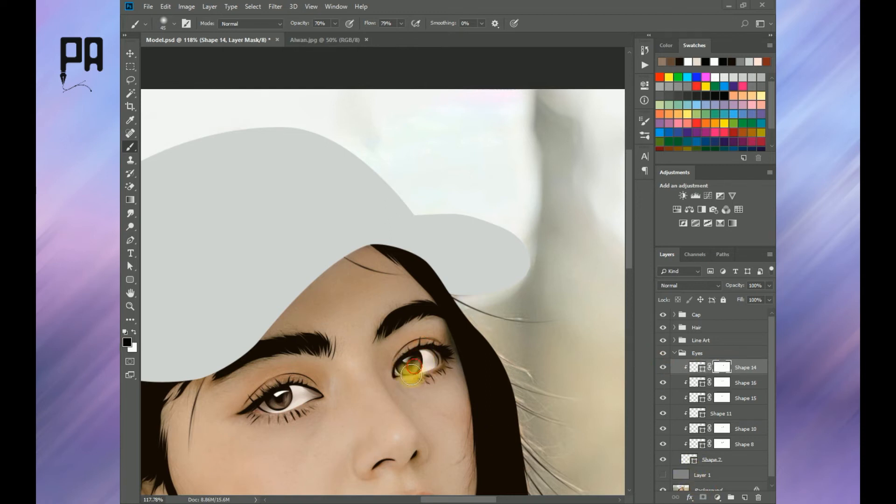
scroll(332, 401, down, 6)
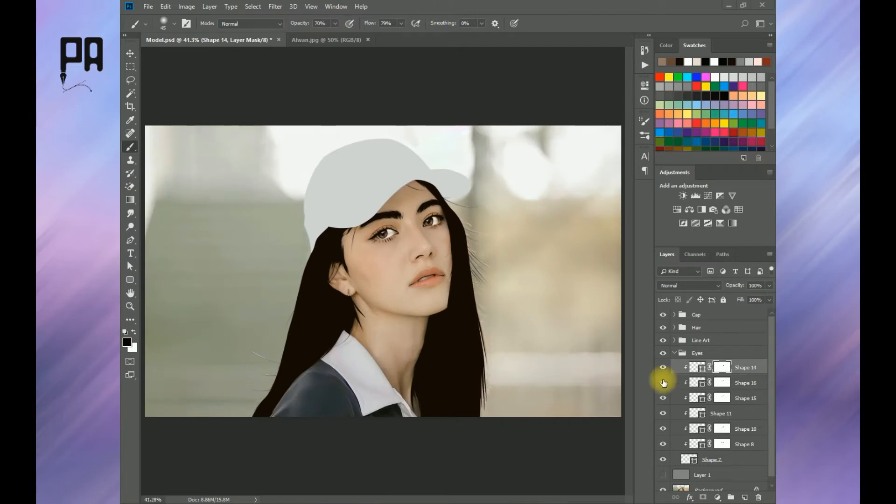
Step: Hide the Eyes group and add a new layer clipped above Shape 14 inside it
click(673, 354)
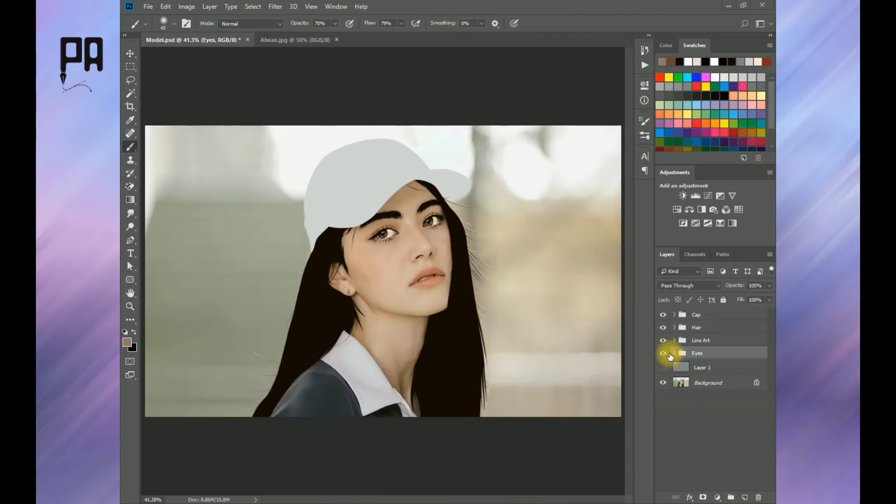
click(669, 354)
key(ctrl+space)
drag(401, 219, 394, 300)
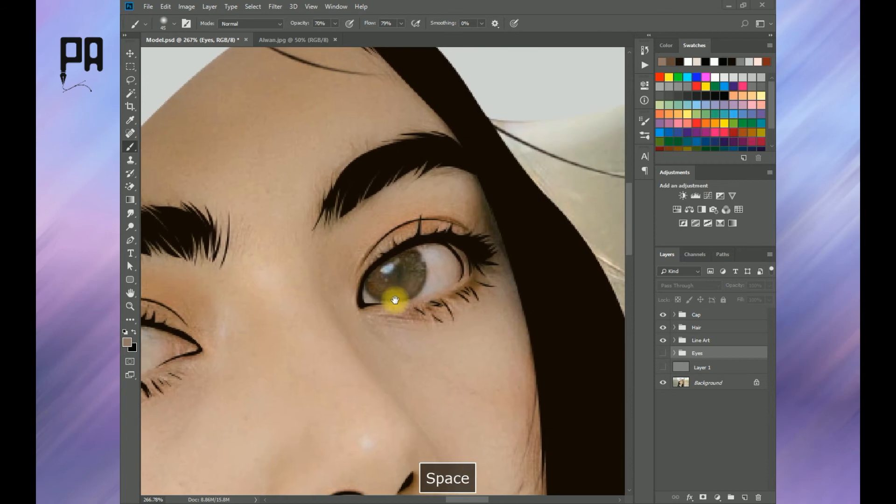
click(673, 353)
click(744, 369)
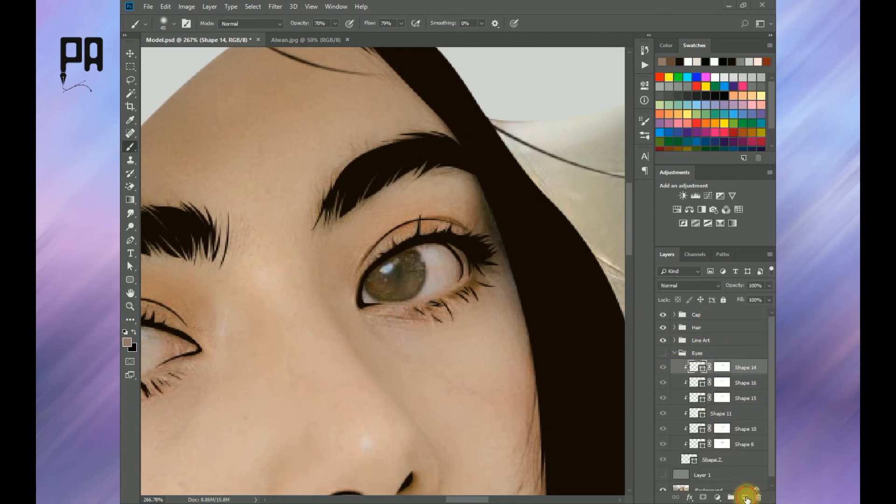
alt+click(733, 375)
Step: Sample the skin tone from the photo and draw a closed pen shape over the inner corner of the left-hand eye
key(space)
drag(314, 402, 494, 357)
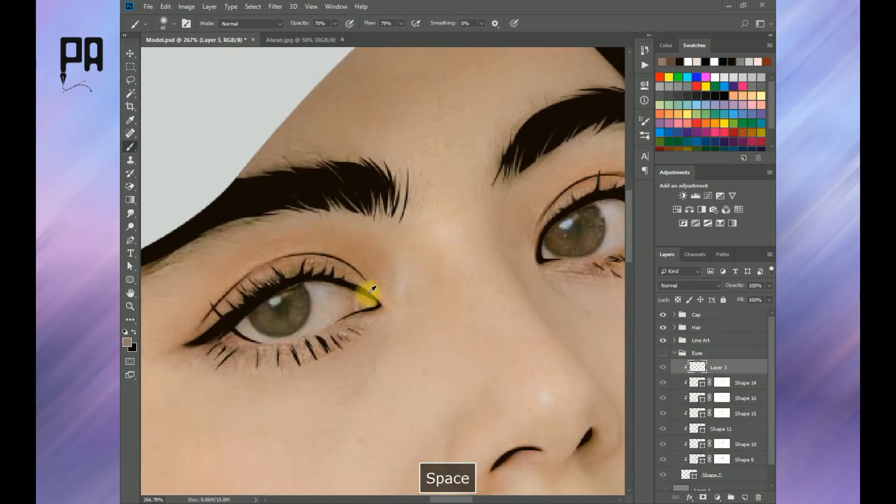
alt+click(352, 299)
key(p)
scroll(346, 320, up, 2)
click(334, 323)
click(663, 353)
click(663, 474)
alt+click(330, 275)
drag(335, 272, 381, 289)
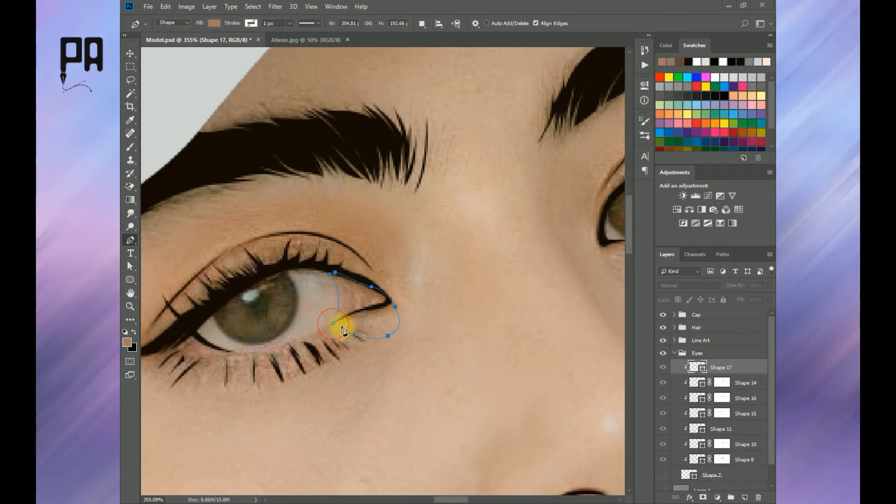
click(663, 474)
key(Return)
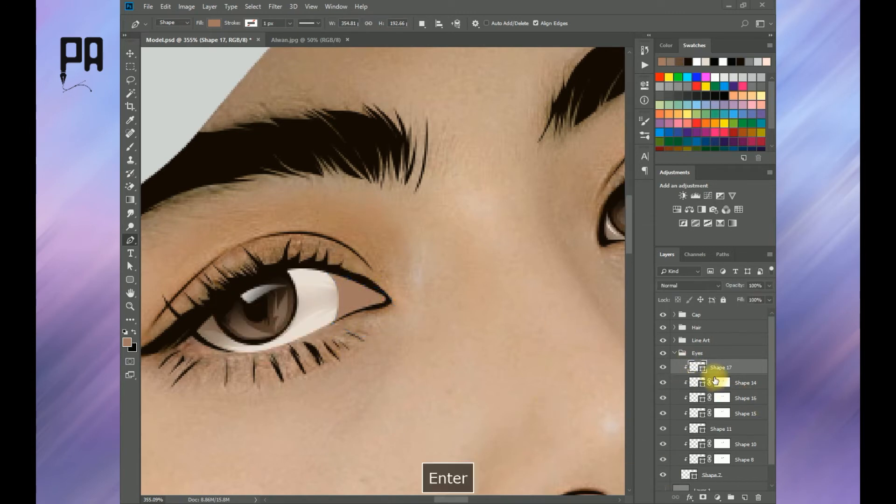
double_click(699, 367)
drag(464, 360, 442, 368)
drag(525, 372, 524, 327)
drag(471, 355, 455, 355)
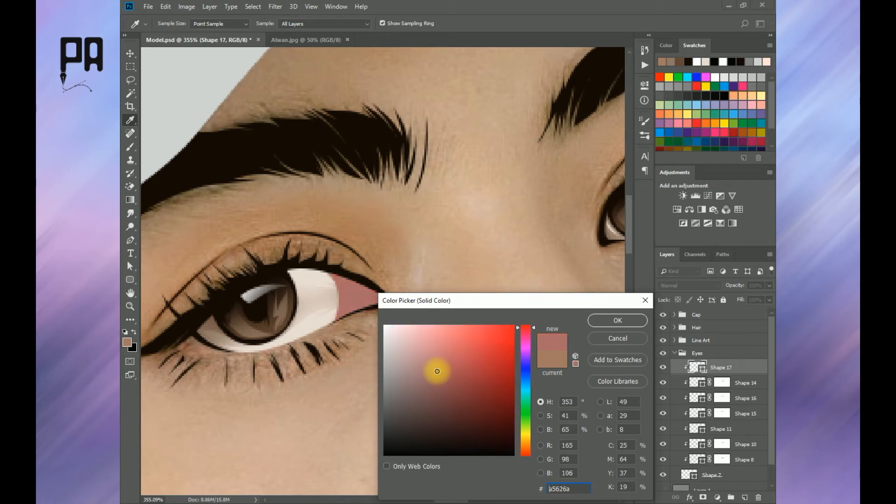
click(617, 339)
Step: Set the Shape 17 fill to #a37565 sampled from the photo's inner eye corner, and add a layer mask to it
click(661, 474)
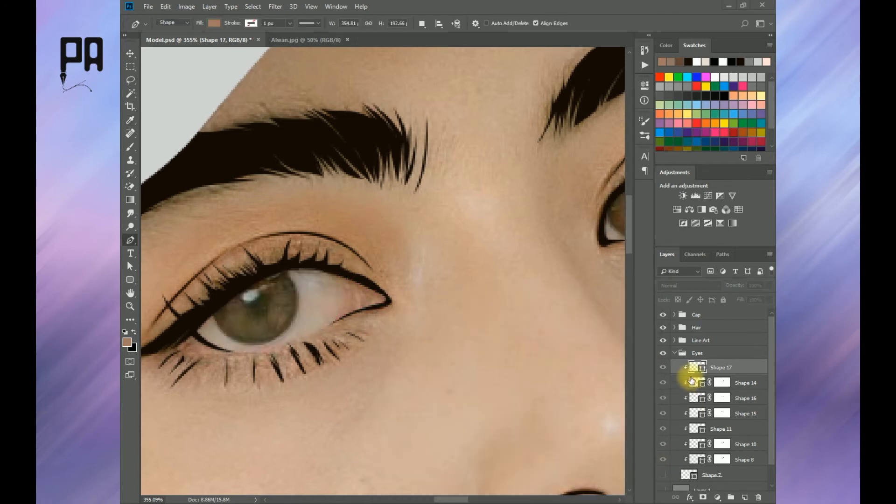
double_click(696, 368)
click(368, 298)
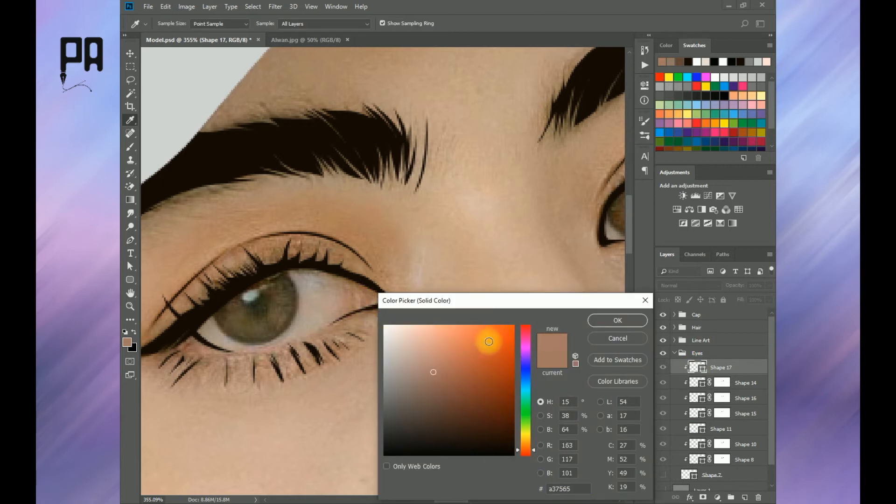
click(621, 321)
click(702, 497)
click(663, 475)
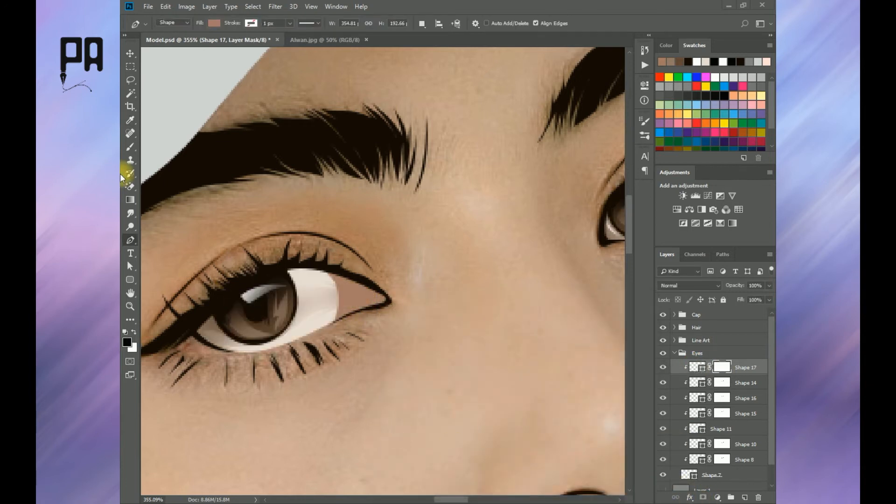
Step: Brush black on the Shape 17 mask to soften the inner-corner colour towards the eye white
click(130, 147)
mouse_move(315, 307)
mouse_down()
mouse_move(308, 314)
mouse_move(308, 306)
mouse_up()
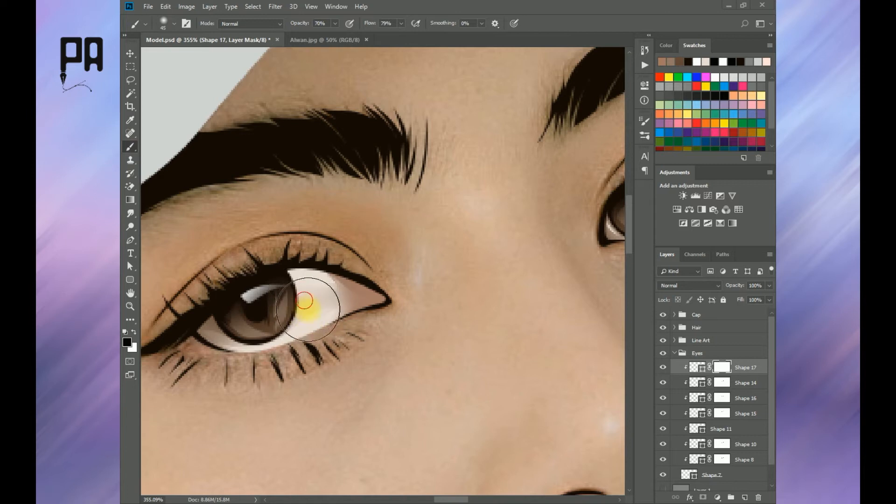
scroll(310, 337, down, 7)
scroll(359, 370, down, 10)
scroll(359, 370, up, 7)
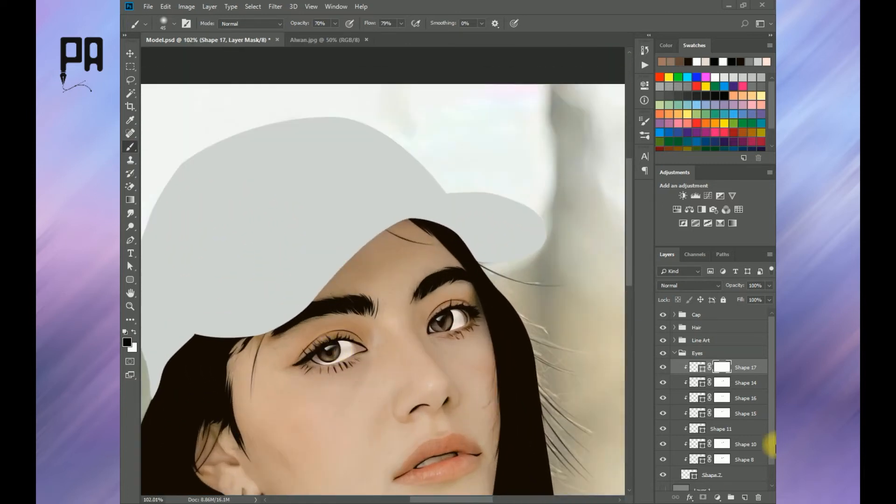
Step: Add a new layer clipped above Shape 17 and set the foreground to a darker brown sampled beside the inner eye corner
click(745, 498)
alt+click(732, 374)
scroll(306, 349, up, 12)
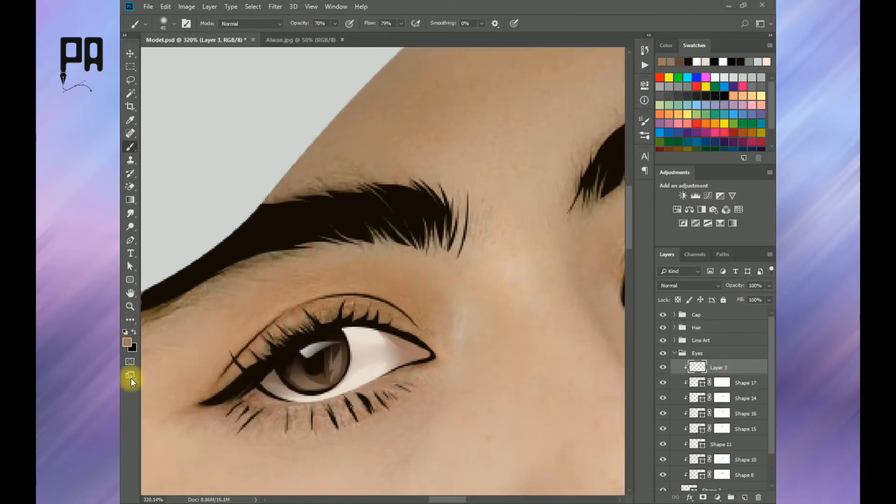
click(126, 343)
click(438, 385)
click(601, 325)
scroll(675, 485, down, 2)
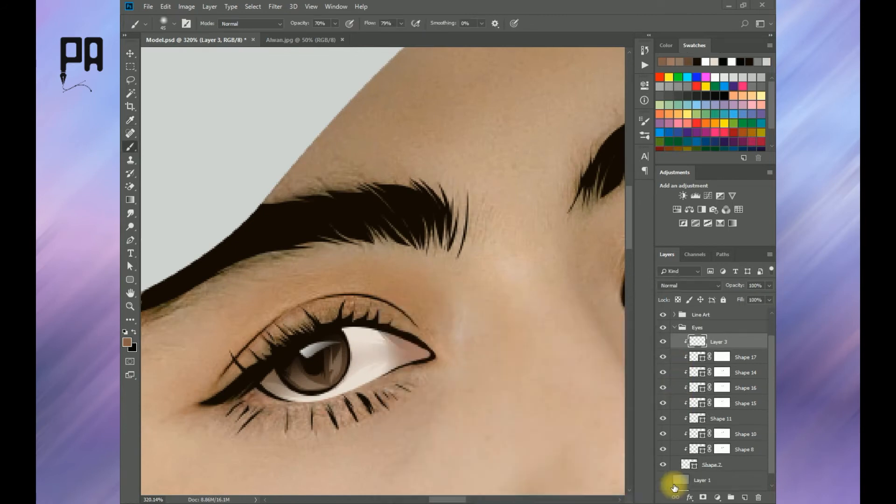
Step: Hide the Shape 7 base and draw a jagged closed pen shape over the inner corner of the left-hand eye
click(663, 465)
scroll(352, 372, up, 1)
click(130, 240)
scroll(353, 336, up, 3)
ctrl+click(696, 356)
scroll(404, 324, up, 1)
scroll(394, 320, down, 3)
click(385, 315)
drag(404, 344, 426, 353)
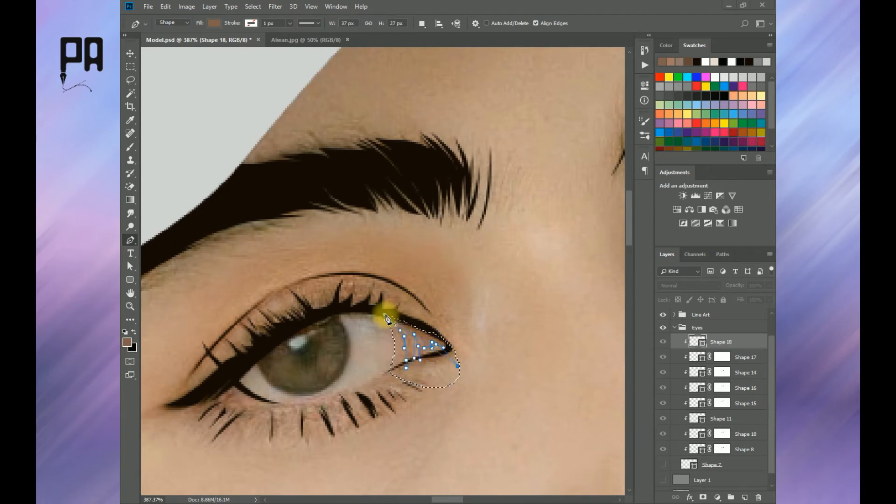
Step: Clear the selection, give Shape 18 a white layer mask, show Shape 7 again and ready the brush
click(703, 498)
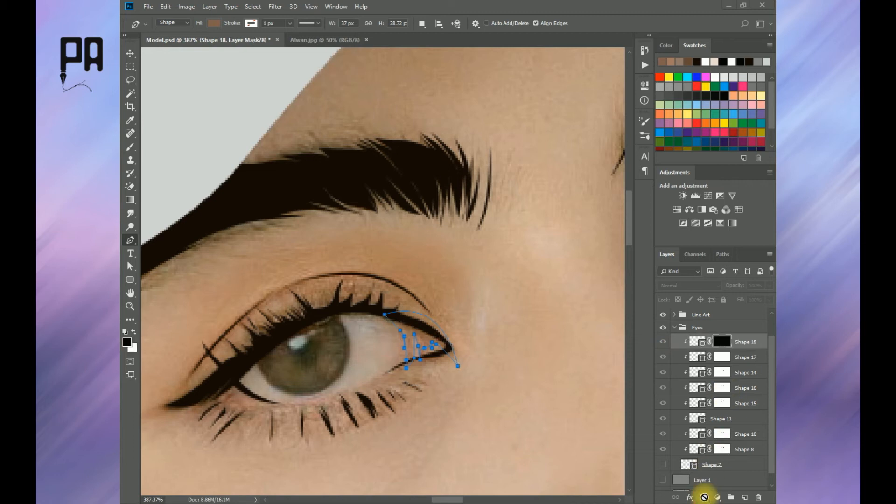
key(ctrl+d)
click(665, 465)
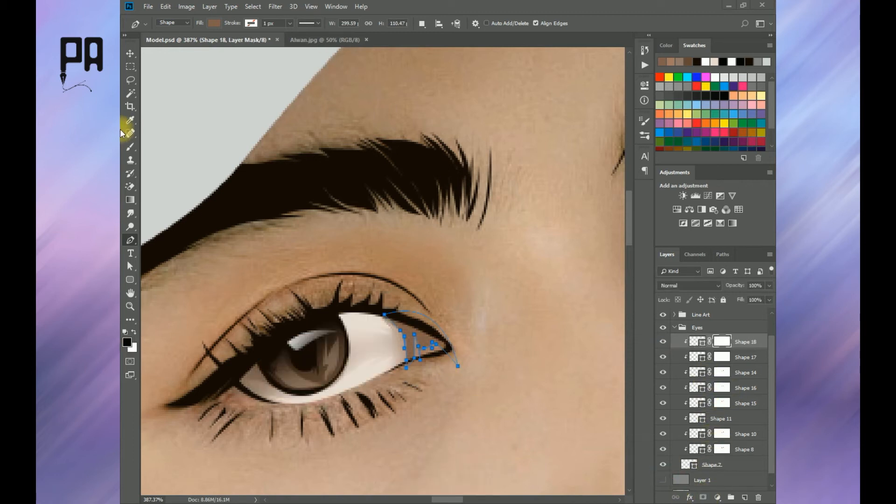
click(130, 147)
scroll(481, 392, down, 10)
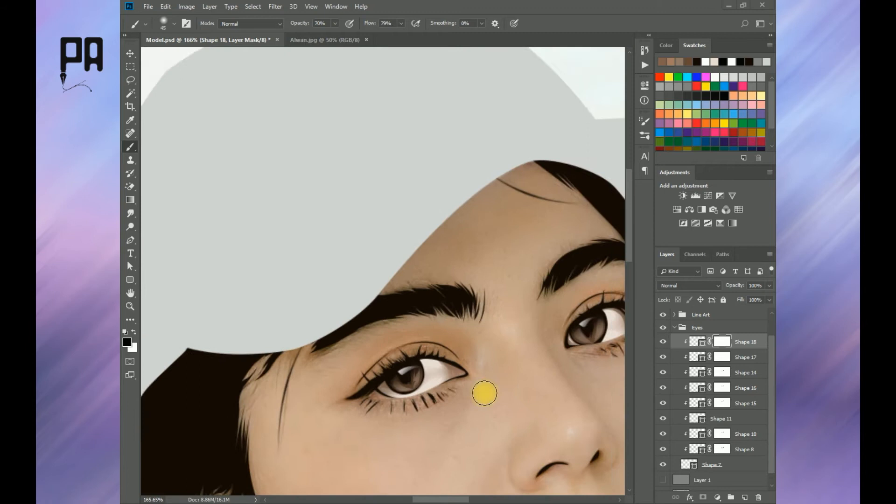
scroll(710, 424, up, 2)
Step: Collapse the Eyes group, show the grey Layer 1 and examine the eyes against the plain background
click(680, 354)
click(674, 353)
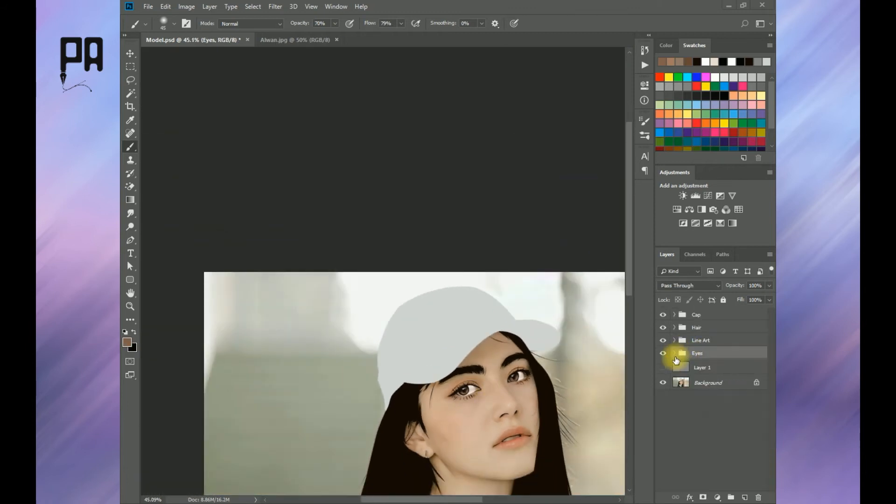
click(663, 368)
scroll(586, 392, down, 2)
scroll(389, 212, up, 7)
scroll(387, 208, up, 3)
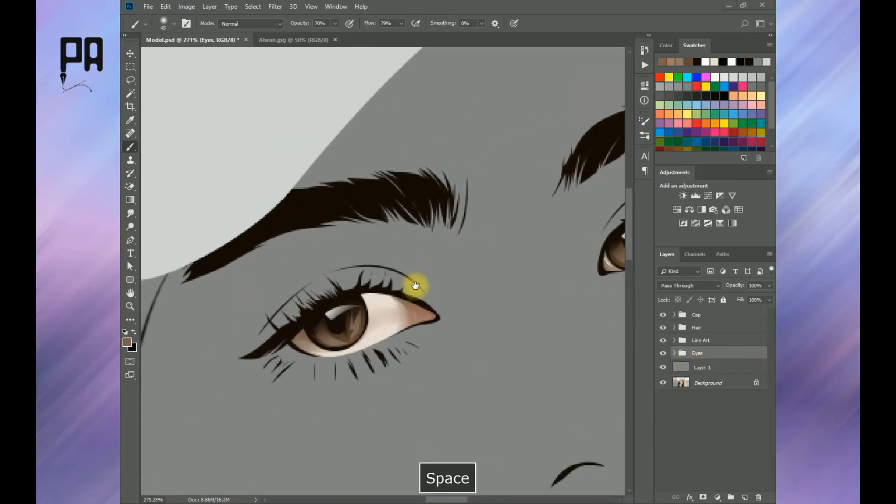
scroll(455, 330, down, 6)
Step: Expand the Eyes group and try brushing black on the Shape 17 and Shape 18 masks to blend the inner corner
click(674, 353)
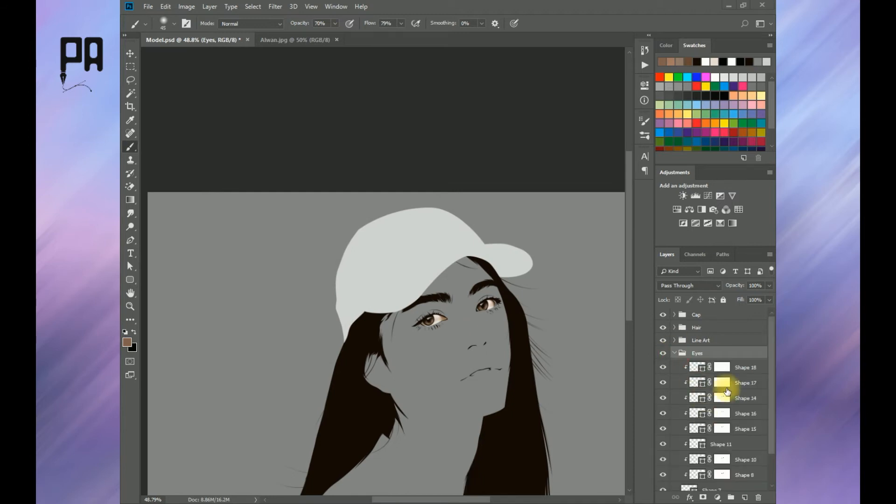
click(721, 383)
scroll(448, 314, up, 5)
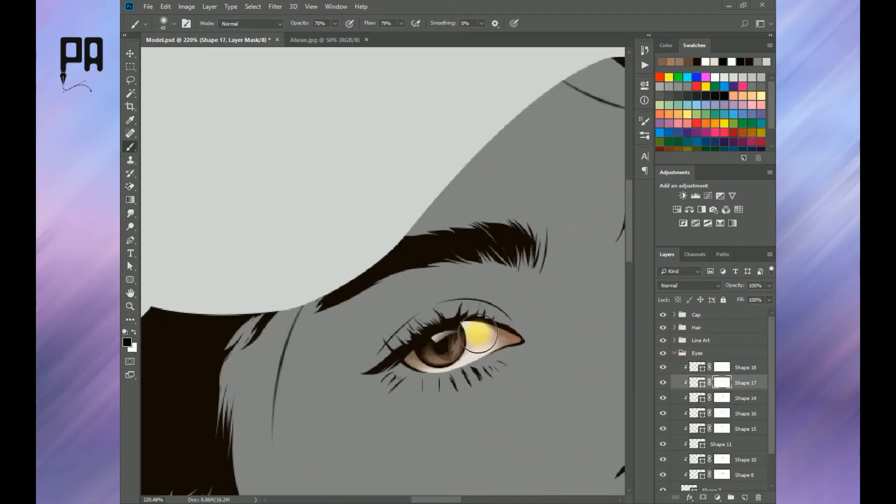
click(696, 371)
drag(487, 325, 501, 342)
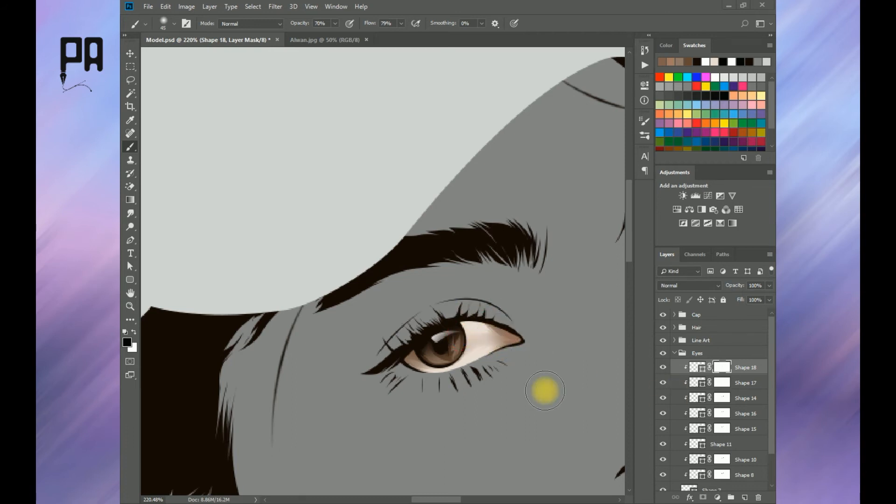
key(ctrl+alt+z)
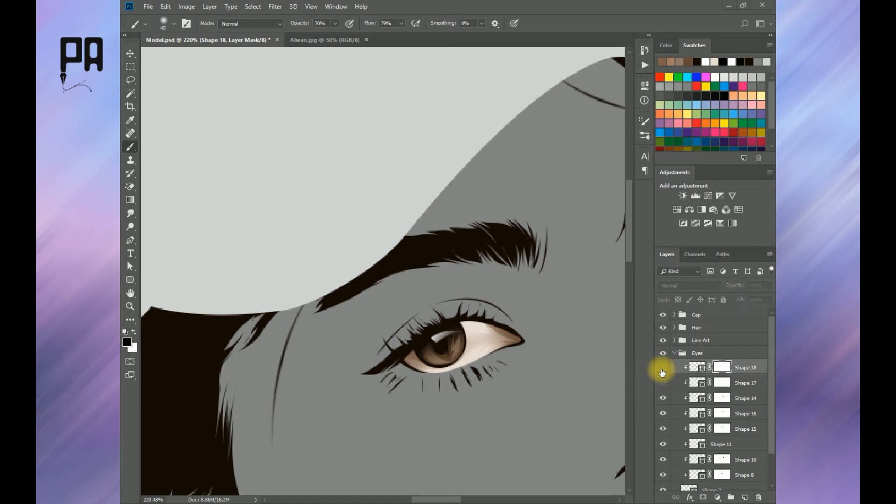
Step: Toggle the visibility of Shape 18, Shape 17 and Shape 14 to compare their effect on both eyes
drag(662, 371, 663, 397)
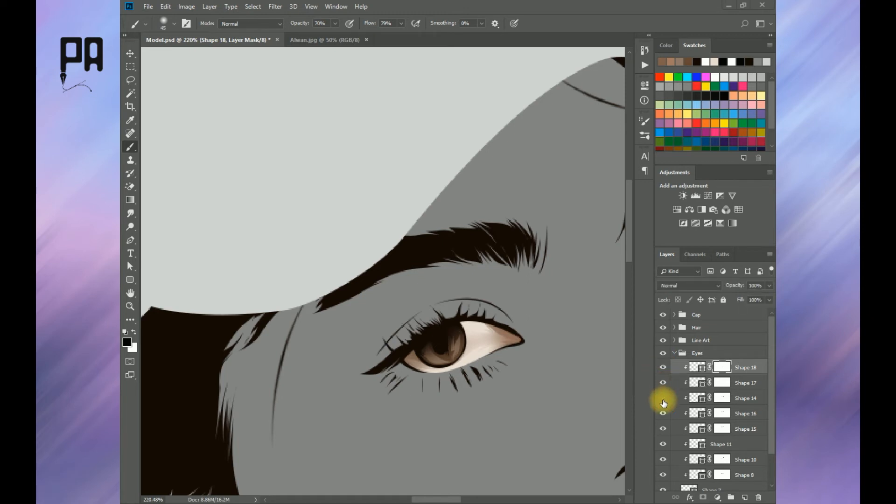
scroll(563, 342, down, 4)
key(space)
drag(555, 342, 482, 370)
scroll(468, 383, up, 4)
scroll(482, 370, up, 3)
drag(412, 411, 421, 366)
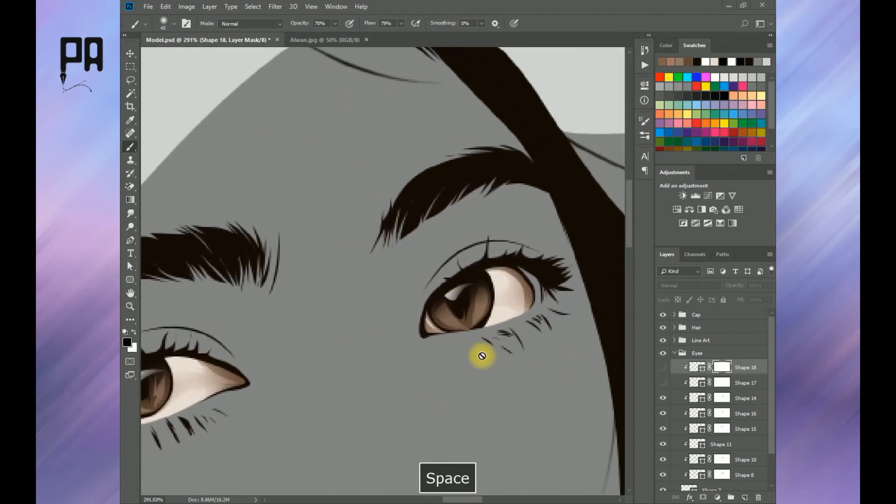
drag(309, 399, 388, 370)
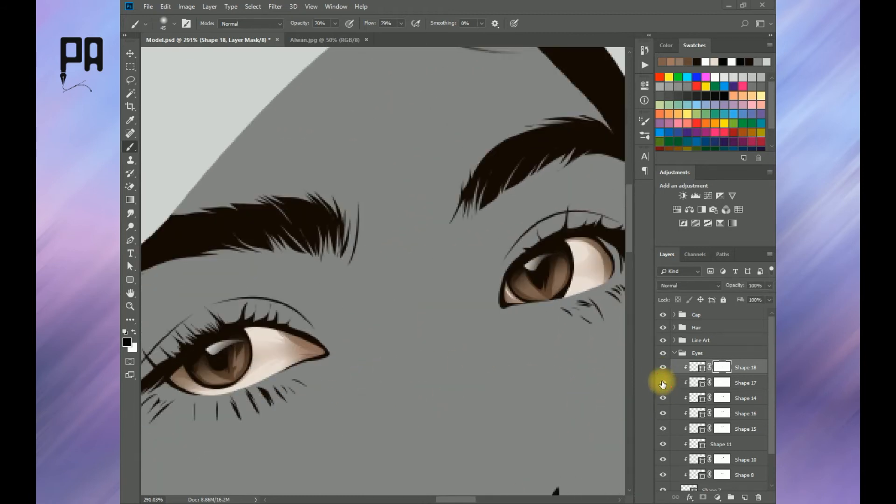
Step: Delete the layer masks of Shape 17 and Shape 18 and add fresh white masks to both
right_click(716, 386)
click(717, 398)
right_click(719, 368)
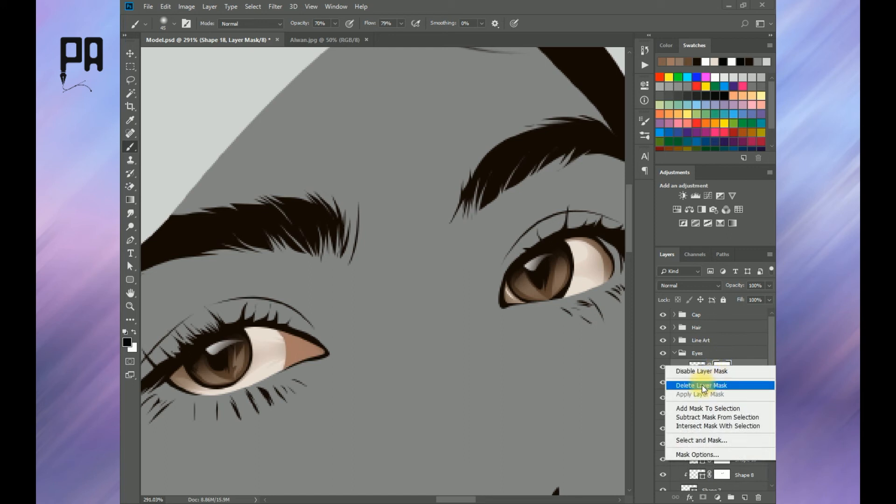
click(702, 385)
click(703, 499)
click(715, 387)
click(706, 497)
Step: Brush black on the new Shape 17 and Shape 18 masks to fade the inner-corner colours into the eye white
drag(270, 344, 282, 382)
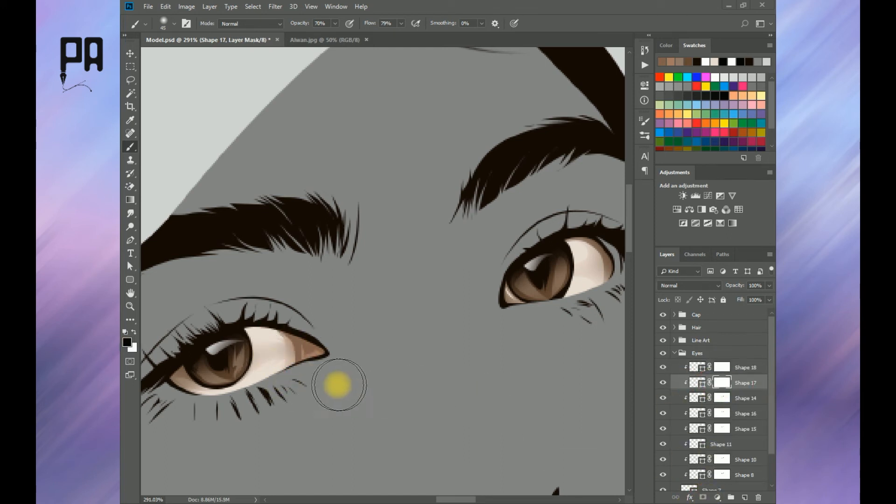
click(721, 367)
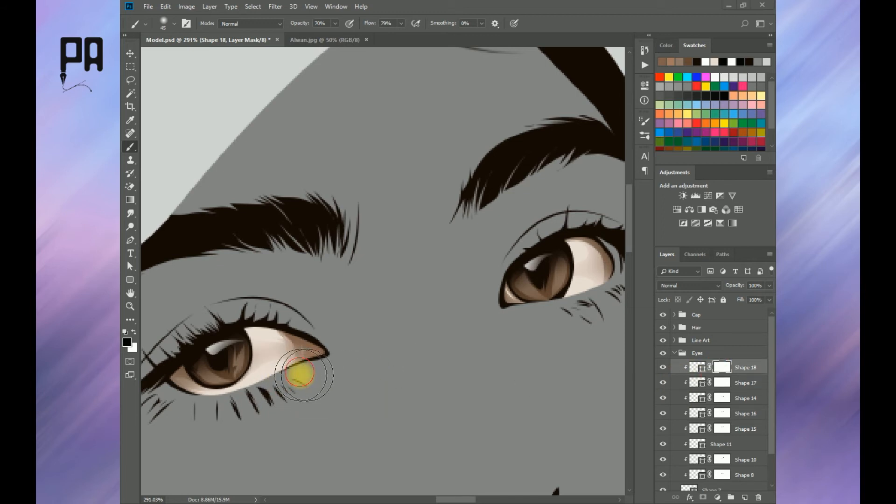
scroll(310, 397, down, 6)
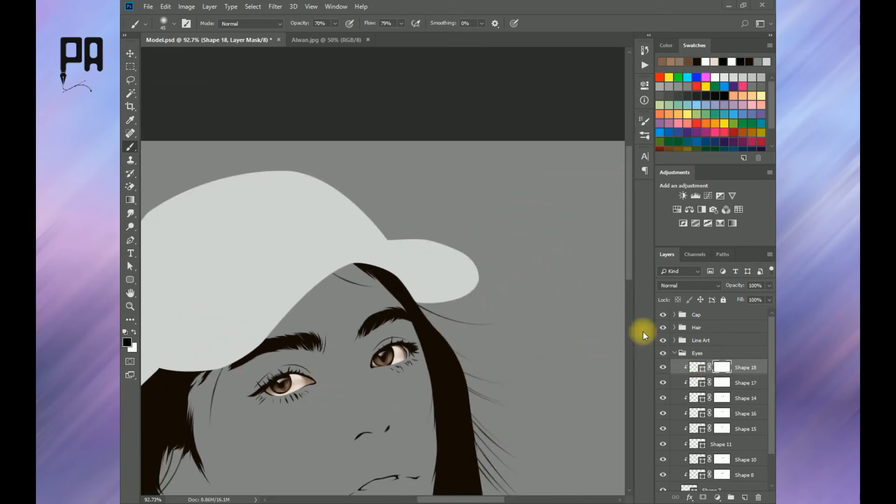
Step: Collapse the Eyes group and save the document
click(674, 353)
scroll(482, 340, down, 5)
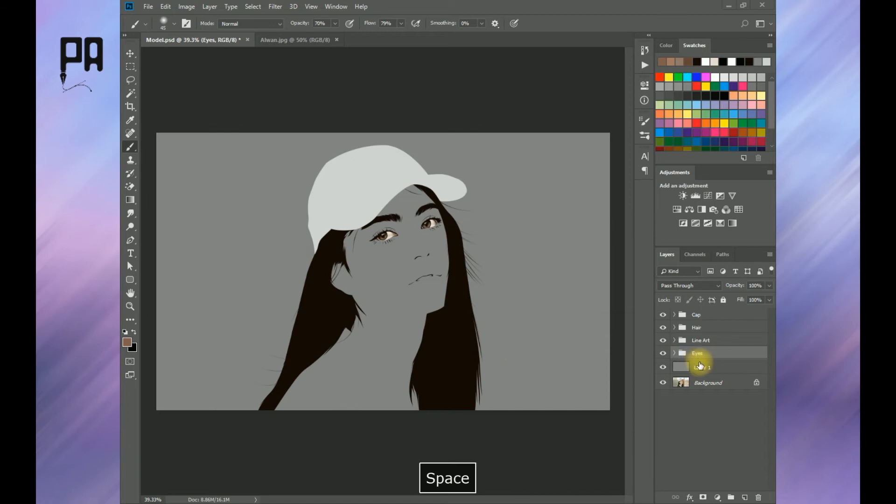
key(ctrl+s)
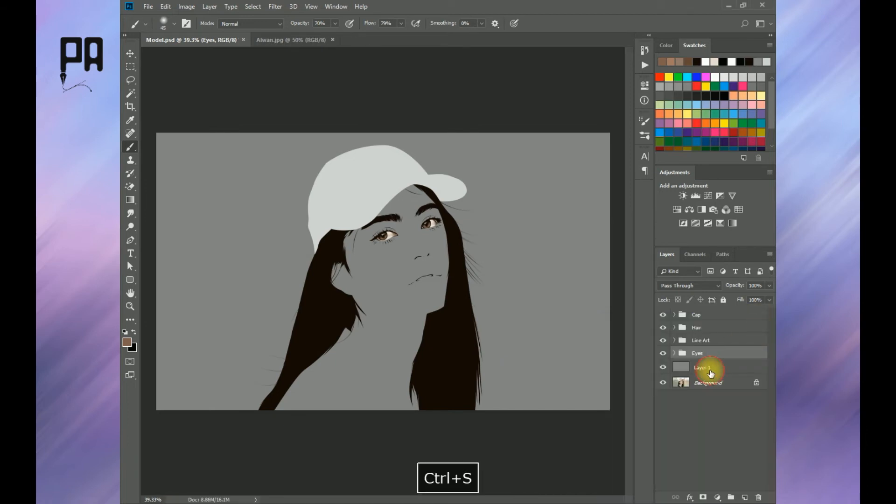
Step: Add a new layer above Layer 1 and sample the light peach lip colour from the Alwan.jpg palette
click(711, 373)
click(746, 494)
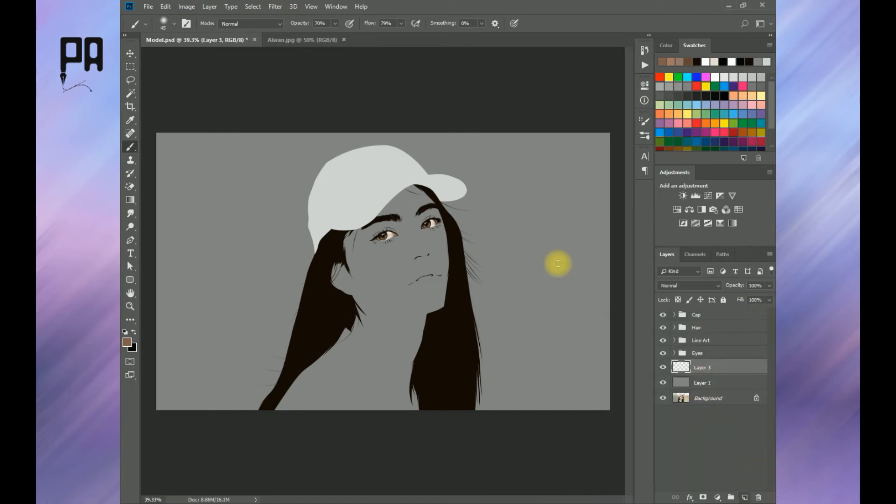
click(300, 40)
alt+click(223, 347)
click(218, 41)
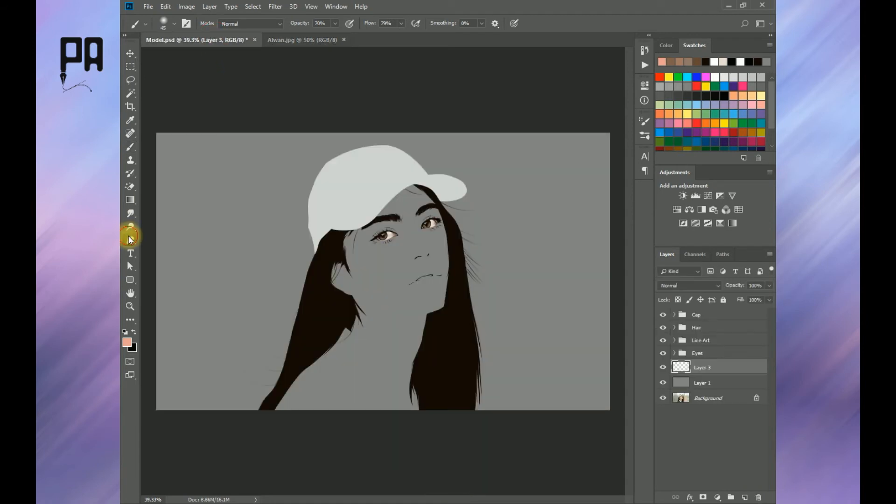
Step: Hide Layer 1 and trace a closed peach pen shape around the whole outline of the lips
click(130, 240)
scroll(441, 279, up, 7)
drag(475, 264, 463, 295)
click(663, 383)
scroll(374, 285, up, 8)
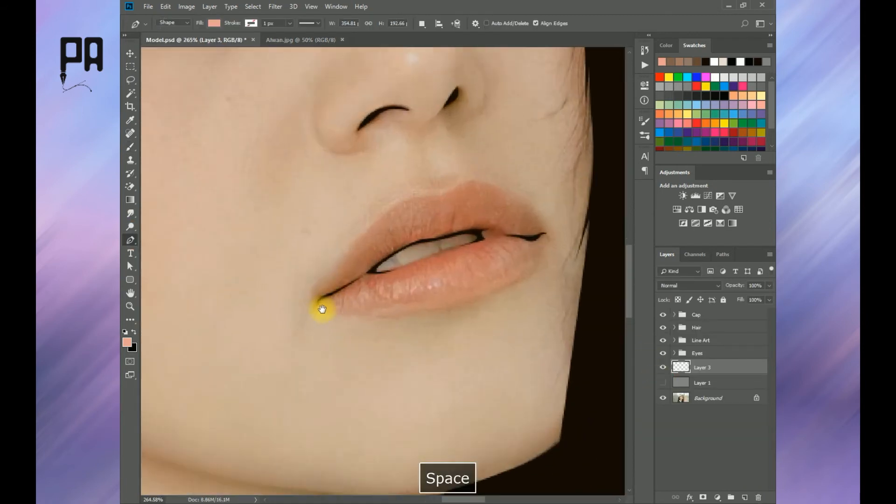
drag(312, 297, 330, 315)
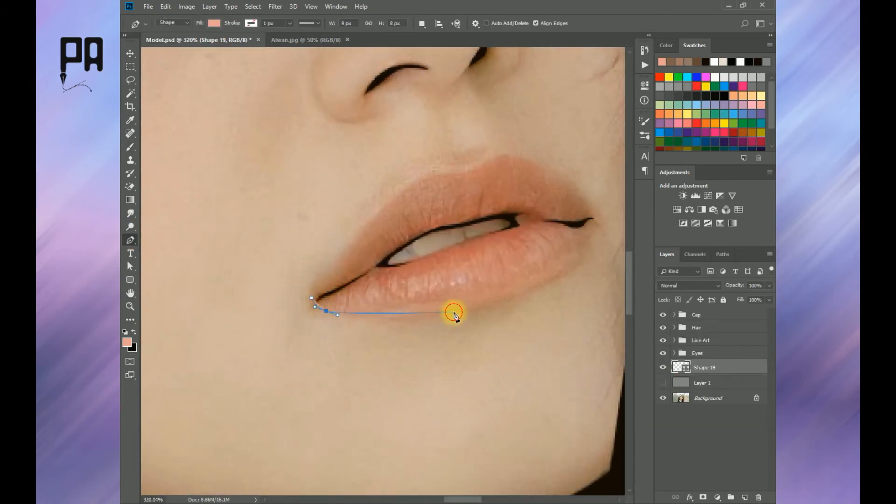
drag(521, 287, 481, 347)
drag(542, 314, 547, 263)
drag(493, 215, 523, 262)
click(445, 276)
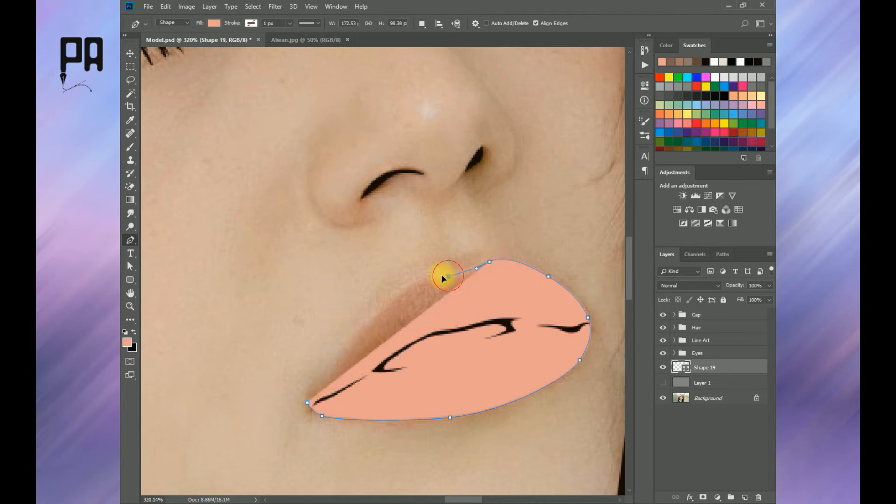
drag(397, 296, 390, 307)
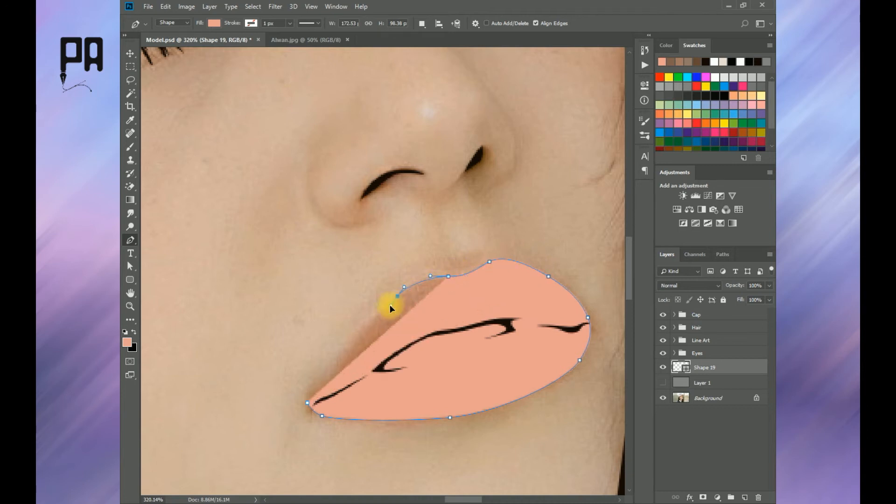
click(307, 403)
Step: Add a new layer clipped above Shape 19 and set the foreground to the darker orange sampled from Alwan.jpg
scroll(381, 402, down, 5)
click(745, 497)
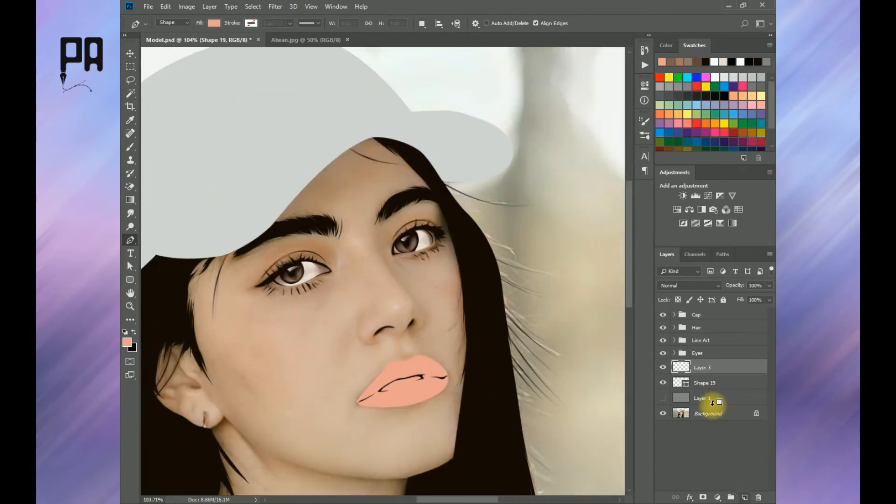
click(306, 40)
click(127, 342)
click(263, 359)
click(611, 321)
key(p)
click(196, 40)
Step: Hide Shape 19 and draw a closed pen shape along the lower edge of the bottom lip, extending past it onto the chin
click(663, 383)
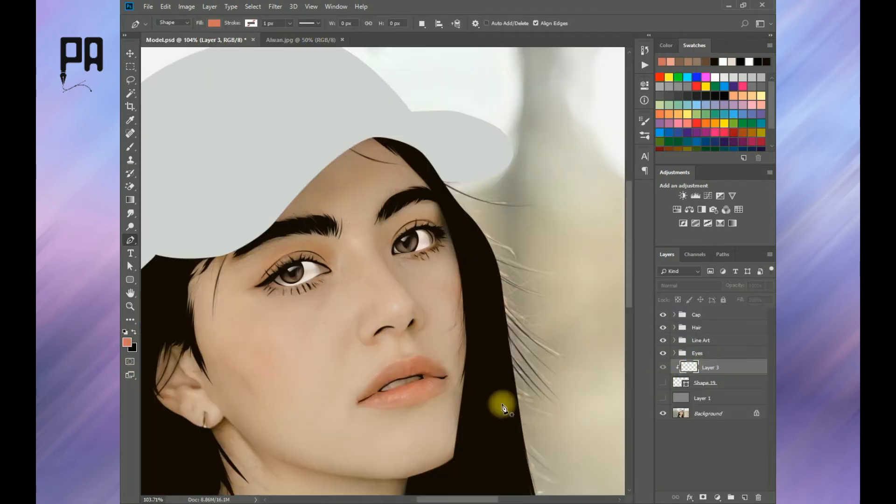
scroll(372, 412, up, 10)
drag(491, 397, 450, 415)
click(346, 434)
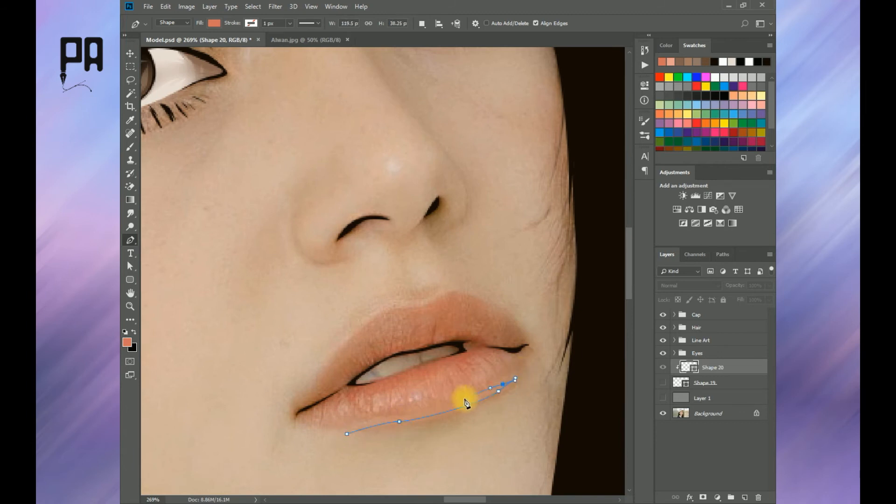
key(ctrl+alt+z)
click(526, 379)
drag(479, 454, 442, 463)
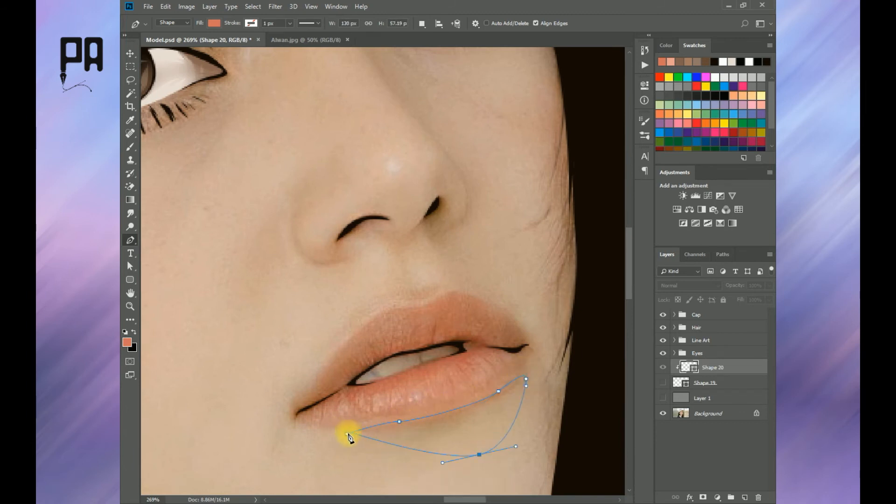
key(ctrl+z)
Step: Add a closed, jagged pen shape to Shape 20 around the mouth opening, extending over both lips and past the mouth corners
click(294, 423)
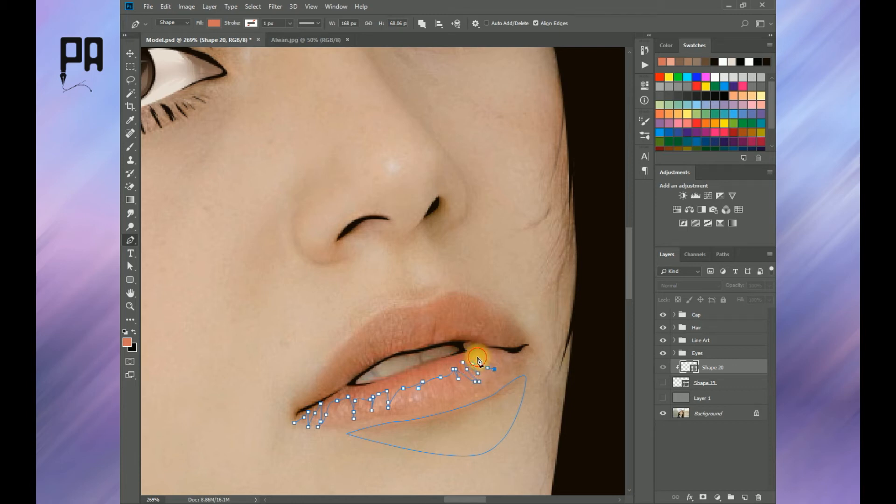
key(ctrl+alt+z)
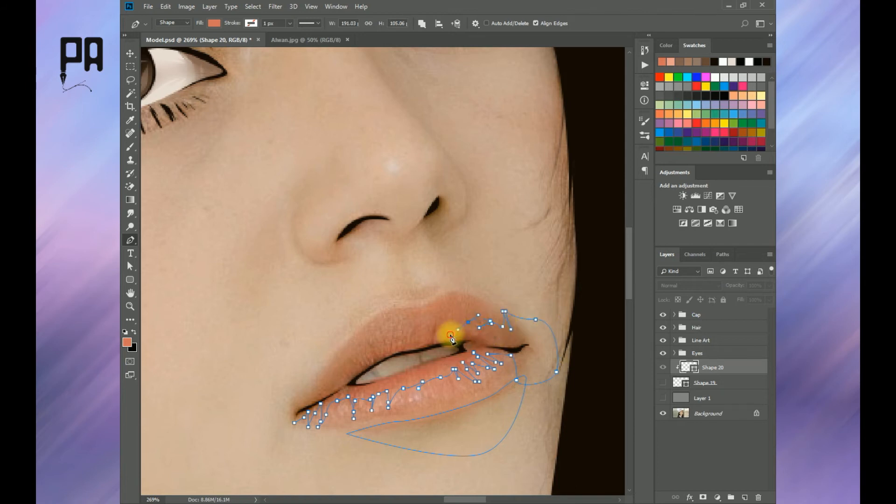
drag(425, 333, 419, 341)
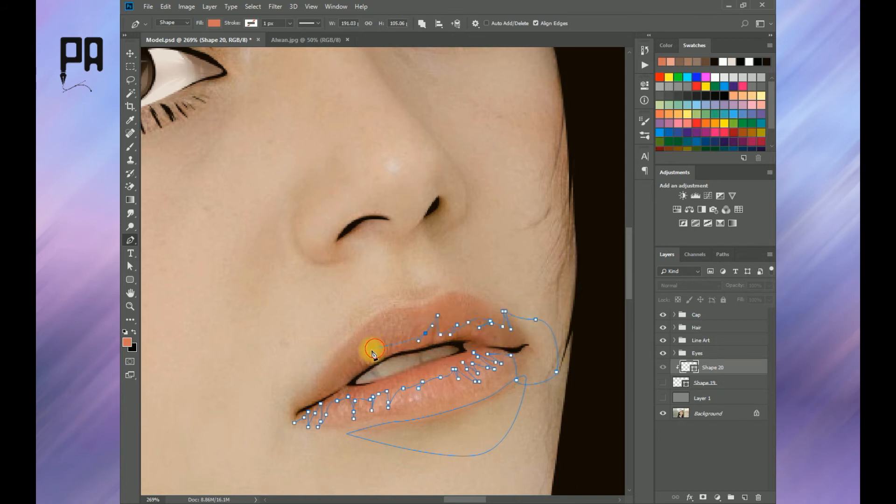
drag(293, 424, 373, 410)
Step: Show Shape 19, add a layer mask to Shape 20 and brush black over the shading's edges to soften them
click(703, 497)
click(662, 383)
click(130, 146)
scroll(537, 267, down, 3)
key(bracketright)
mouse_move(493, 282)
mouse_down()
mouse_move(442, 298)
mouse_move(394, 332)
mouse_move(426, 358)
mouse_move(519, 327)
mouse_up()
drag(473, 345, 420, 350)
drag(435, 300, 503, 285)
drag(531, 286, 514, 292)
scroll(558, 303, down, 5)
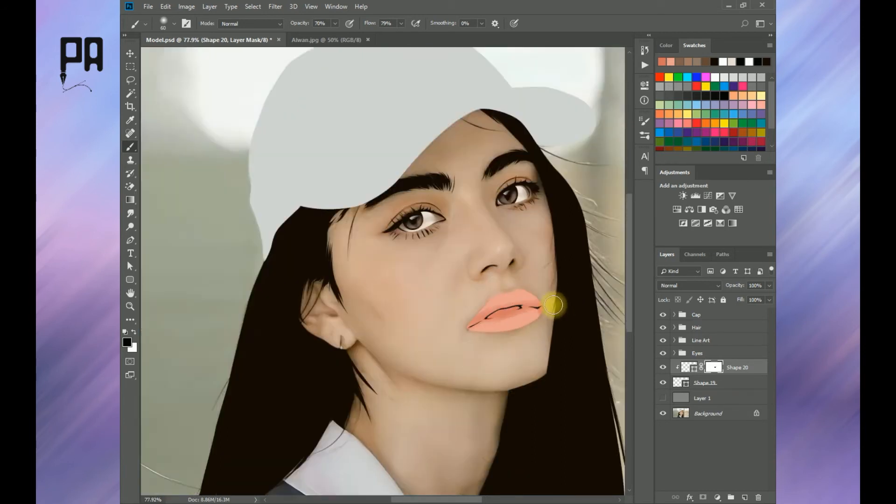
scroll(553, 305, down, 4)
Step: Add a new layer clipped above Shape 20 and sample the third, reddish-orange lip colour from Alwan.jpg
click(745, 498)
alt+click(694, 375)
click(323, 39)
alt+click(306, 346)
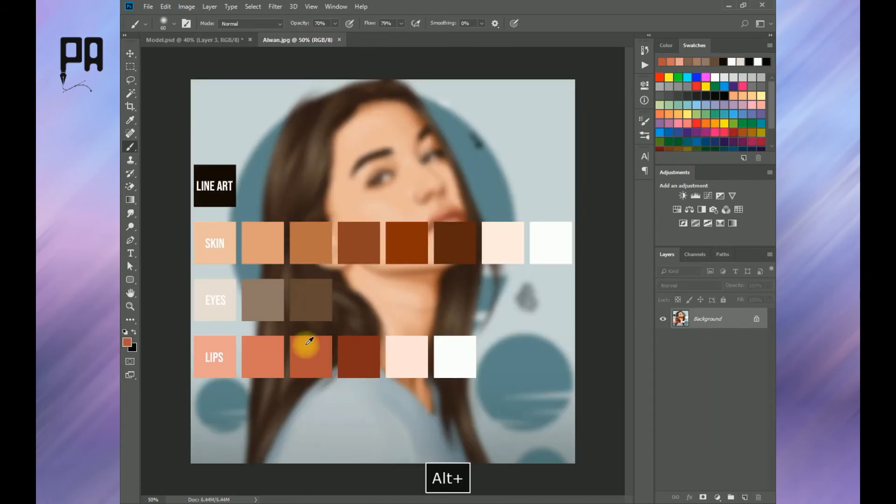
click(206, 40)
Step: Hide Shape 19 and load the Shape 20 outline as a selection to guide the Pen tool around the mouth
scroll(440, 287, up, 10)
drag(421, 335, 372, 347)
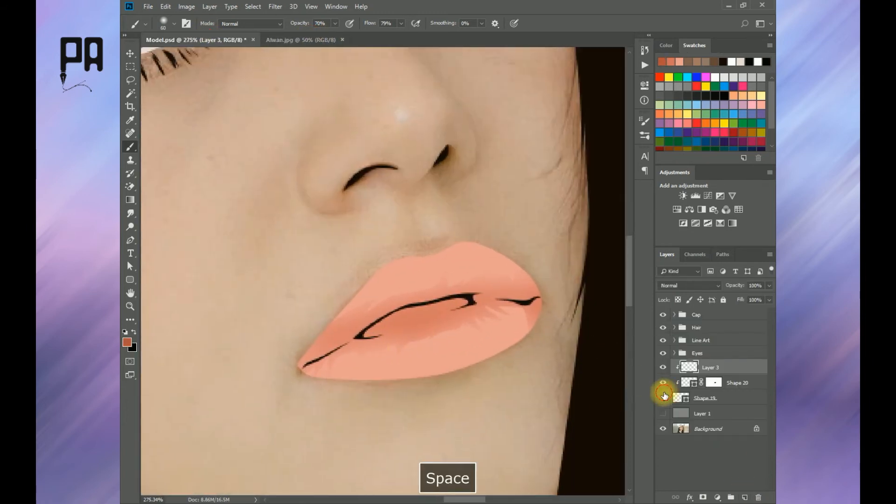
click(663, 398)
click(130, 240)
ctrl+click(694, 386)
scroll(320, 358, up, 3)
drag(314, 366, 341, 356)
scroll(275, 393, up, 2)
Step: Trace the spiky lower edge of a reddish-orange pen shape along the bottom lip, inside the selection, past the right mouth corner
click(276, 400)
click(321, 374)
click(311, 387)
click(328, 372)
click(330, 362)
click(327, 395)
click(330, 387)
click(382, 357)
drag(409, 342, 358, 417)
click(441, 333)
click(439, 353)
drag(394, 380, 557, 322)
click(422, 373)
click(424, 380)
key(ctrl+z)
click(503, 350)
click(511, 349)
click(611, 342)
Step: Continue the pen shape back along the upper lip with small spikes and close it beyond the left mouth corner
click(543, 326)
click(557, 322)
click(522, 322)
click(504, 317)
click(515, 311)
click(481, 315)
click(456, 322)
click(454, 326)
drag(447, 326, 423, 328)
click(434, 299)
click(332, 351)
click(331, 356)
click(282, 374)
drag(313, 369, 281, 391)
click(290, 381)
click(274, 376)
click(265, 374)
click(283, 392)
click(276, 387)
drag(185, 437, 180, 449)
click(195, 465)
key(space)
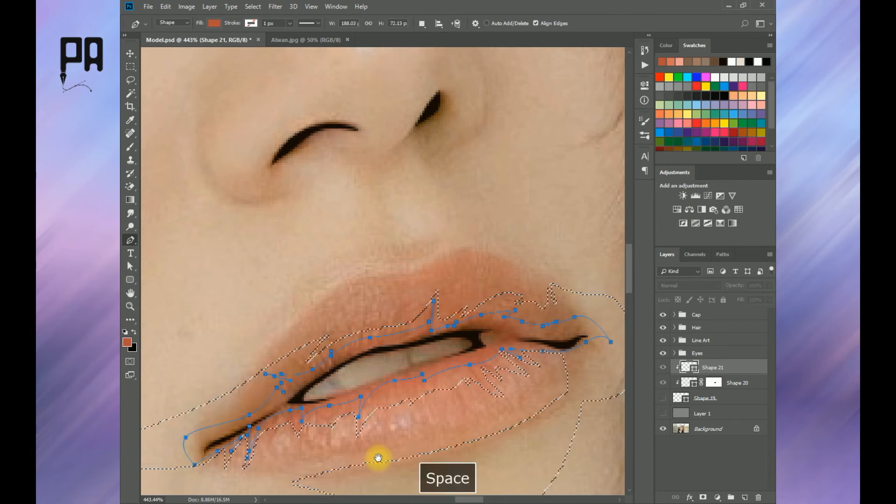
drag(376, 458, 347, 412)
key(space)
drag(411, 368, 365, 388)
Step: Clear the selection, show Shape 19, and mask Shape 21 with soft black brushwork to fade its edges
key(ctrl+d)
click(703, 498)
click(662, 397)
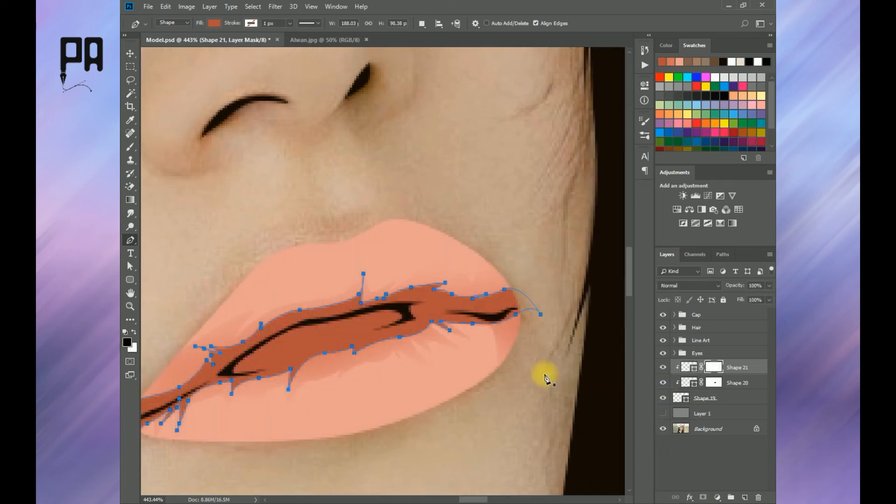
scroll(339, 339, down, 8)
click(130, 147)
mouse_move(323, 311)
mouse_down()
mouse_move(277, 321)
mouse_move(236, 359)
mouse_move(254, 378)
mouse_move(318, 372)
mouse_up()
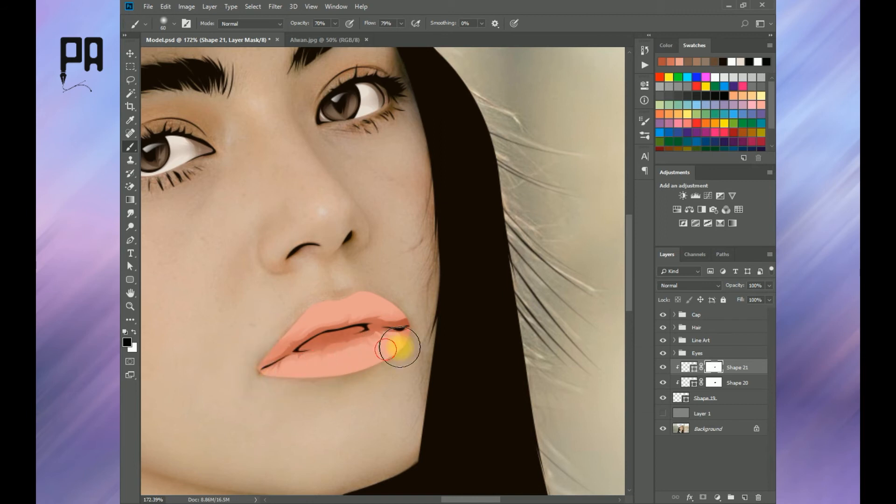
scroll(436, 344, down, 8)
scroll(443, 348, down, 2)
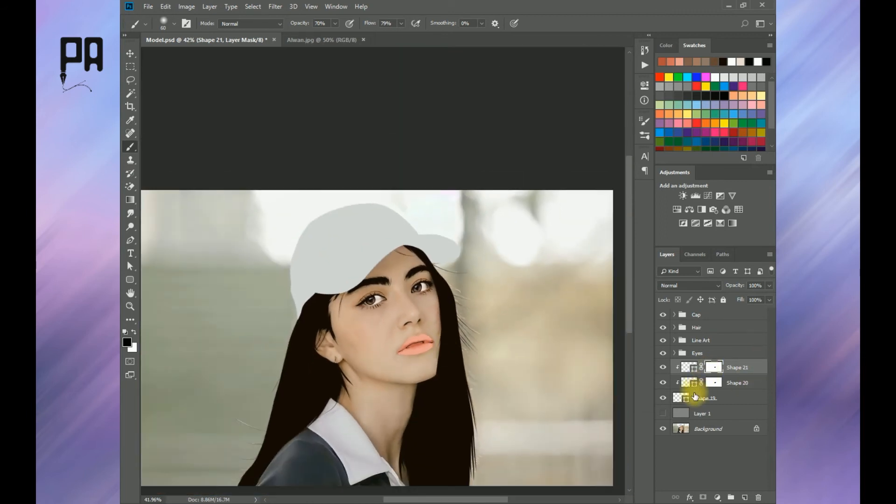
Step: Add extra closed pen shapes across the lower lip in Shape 20 with Shape 19 hidden, and show Shape 19 again
click(690, 382)
click(131, 240)
scroll(463, 357, up, 6)
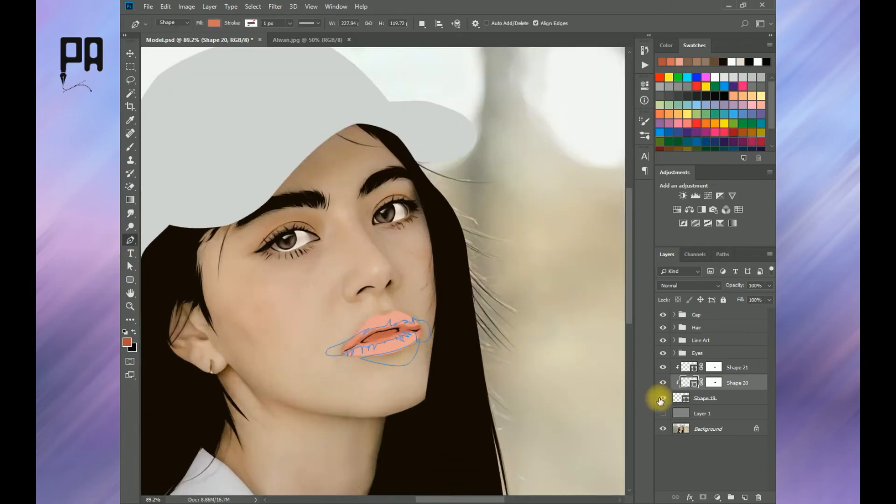
click(663, 398)
scroll(391, 350, up, 7)
scroll(374, 351, up, 7)
drag(355, 354, 335, 346)
scroll(322, 324, down, 5)
drag(368, 297, 414, 320)
scroll(340, 338, up, 2)
click(300, 351)
key(ctrl+z)
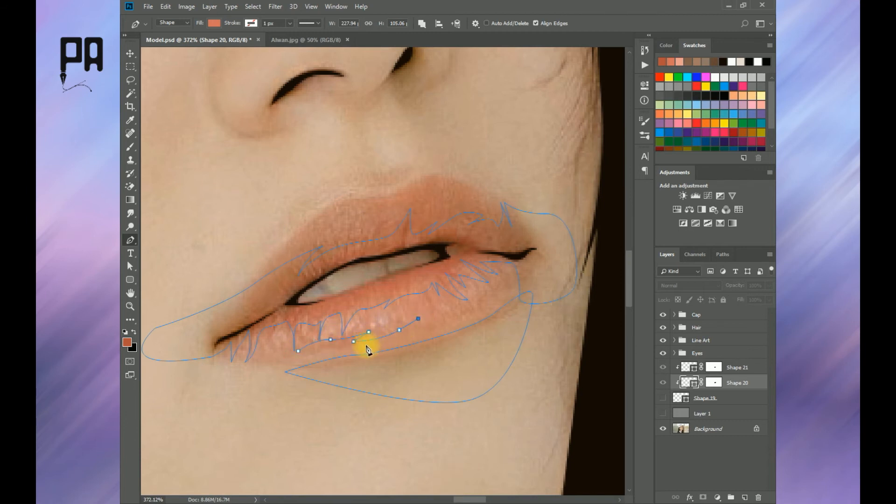
drag(299, 356, 358, 362)
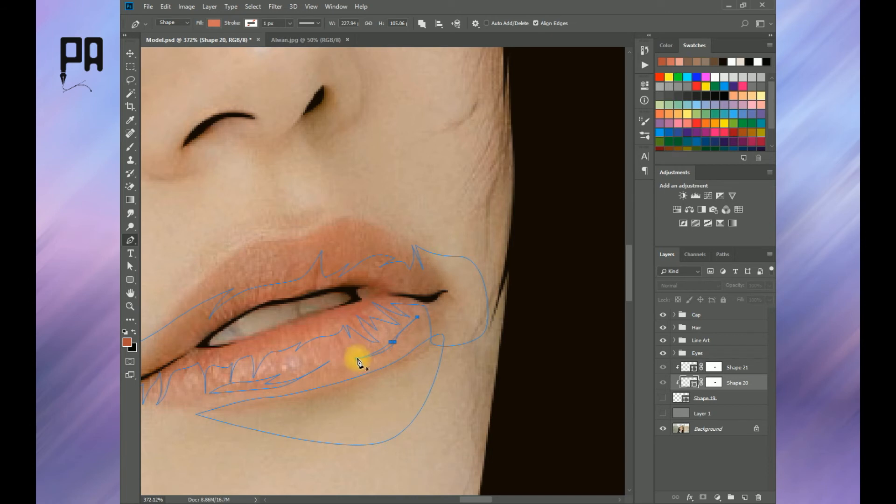
scroll(357, 359, down, 4)
key(ctrl+d)
click(663, 397)
key(Return)
scroll(308, 355, down, 5)
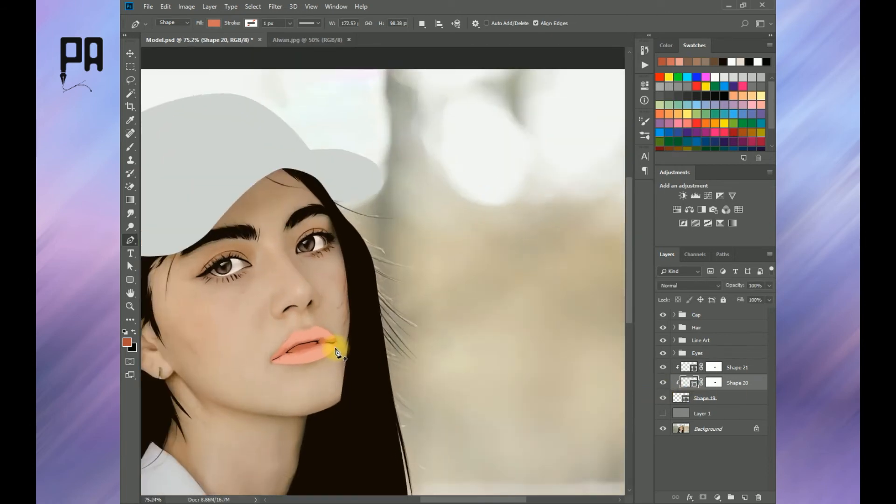
Step: Replace Shape 20's layer mask with a new one and brush black over the lip shading to soften it
scroll(336, 352, down, 3)
scroll(366, 360, up, 2)
right_click(714, 382)
click(712, 402)
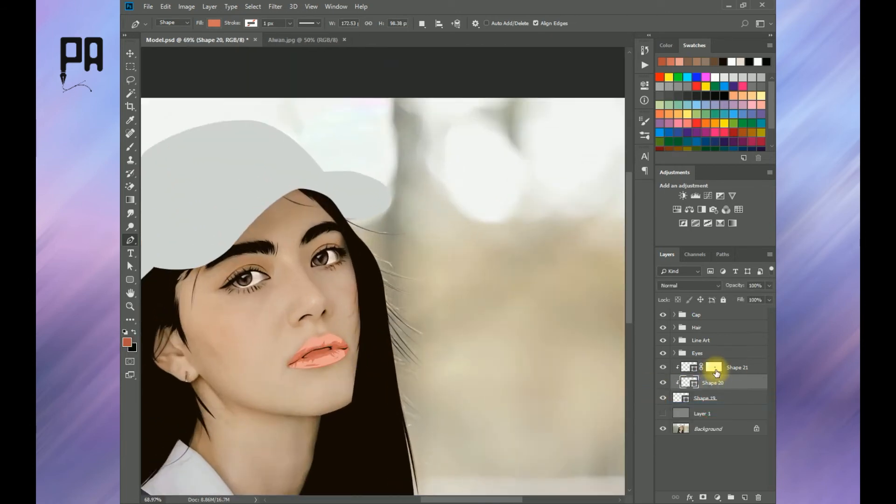
key(b)
click(704, 497)
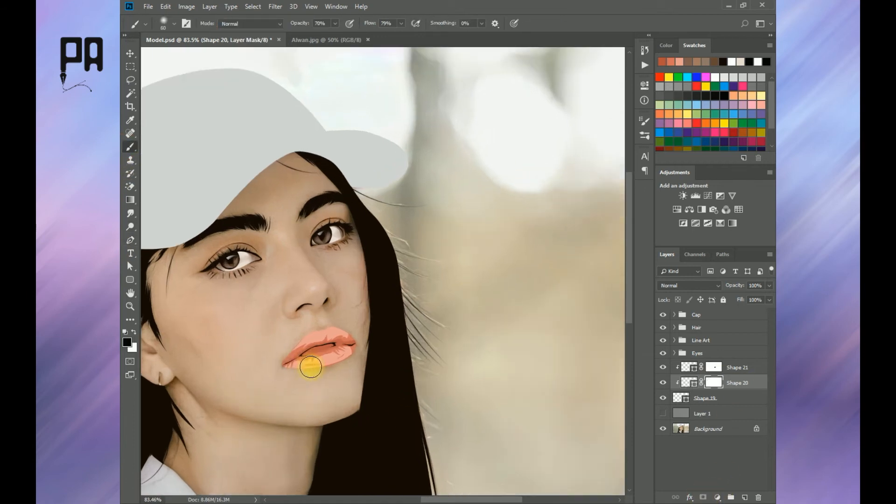
scroll(310, 364, up, 3)
mouse_move(294, 372)
mouse_down()
mouse_move(379, 341)
mouse_move(327, 373)
mouse_move(304, 366)
mouse_move(281, 331)
mouse_move(353, 301)
mouse_move(384, 304)
mouse_up()
scroll(384, 304, down, 6)
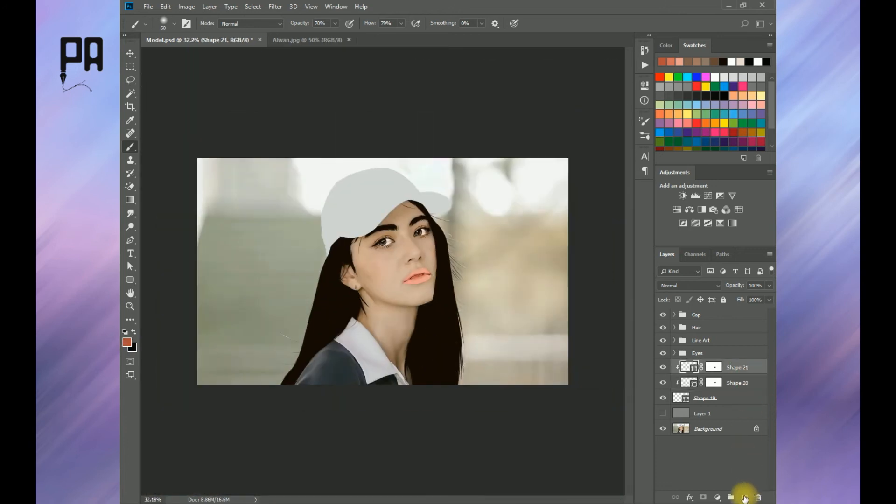
Step: Add a new layer clipped above Shape 21 and sample the fourth, dark red-brown lip colour from Alwan.jpg
click(744, 498)
click(326, 39)
alt+click(351, 351)
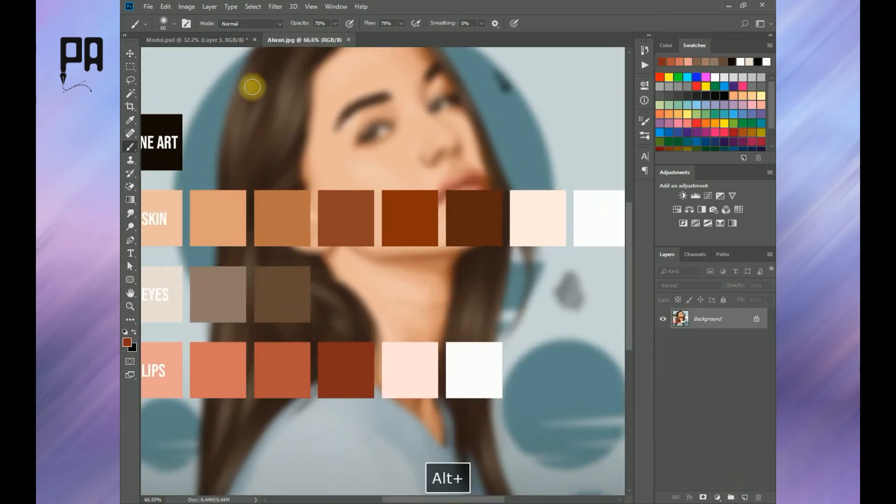
click(224, 40)
Step: Hide Shape 19 and trace the lower edge of a thin dark pen shape along the mouth line, past the right corner
click(130, 240)
scroll(451, 272, up, 9)
drag(507, 300, 475, 332)
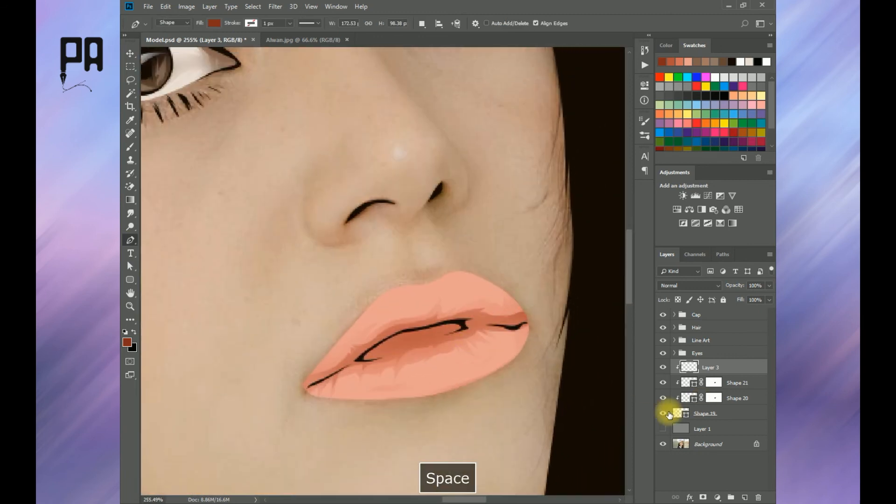
click(663, 413)
scroll(354, 374, up, 2)
ctrl+click(713, 398)
key(ctrl+d)
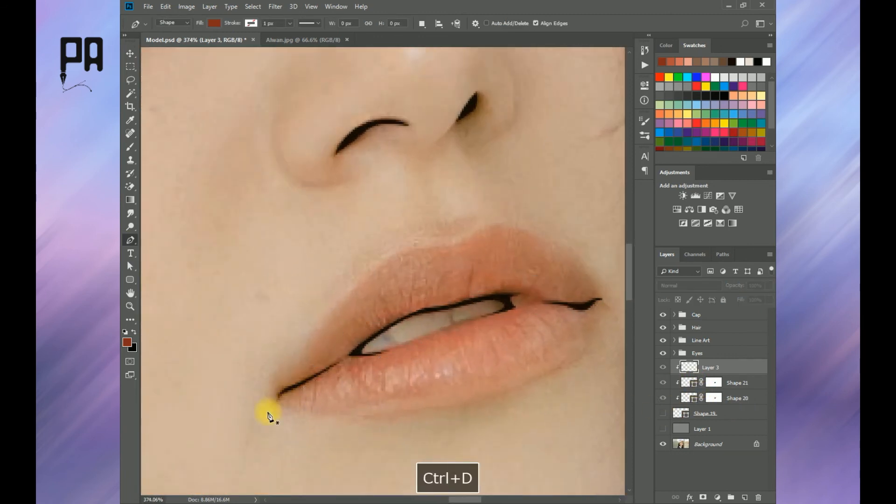
scroll(284, 397, up, 2)
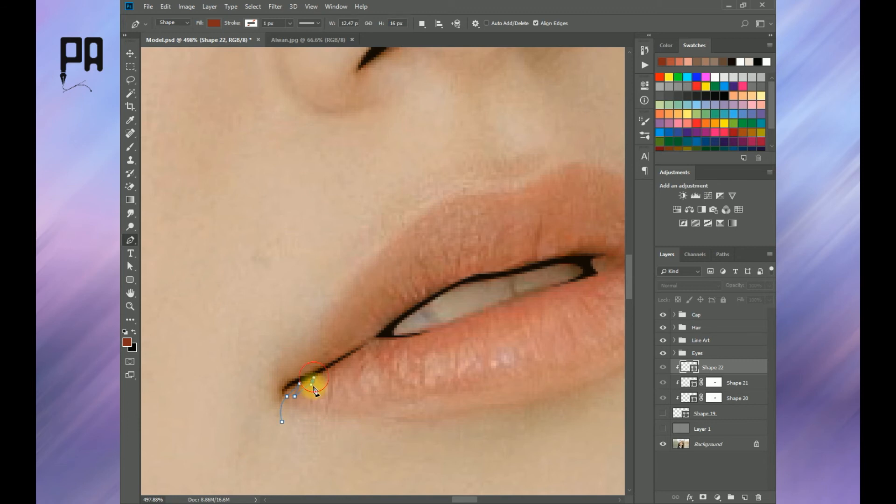
drag(367, 351, 374, 342)
drag(471, 320, 495, 306)
key(space)
drag(570, 293, 396, 381)
mouse_move(423, 402)
mouse_down()
mouse_move(435, 423)
mouse_move(418, 391)
mouse_up()
key(ctrl+alt+z)
drag(464, 361, 466, 360)
drag(503, 362, 486, 350)
click(580, 332)
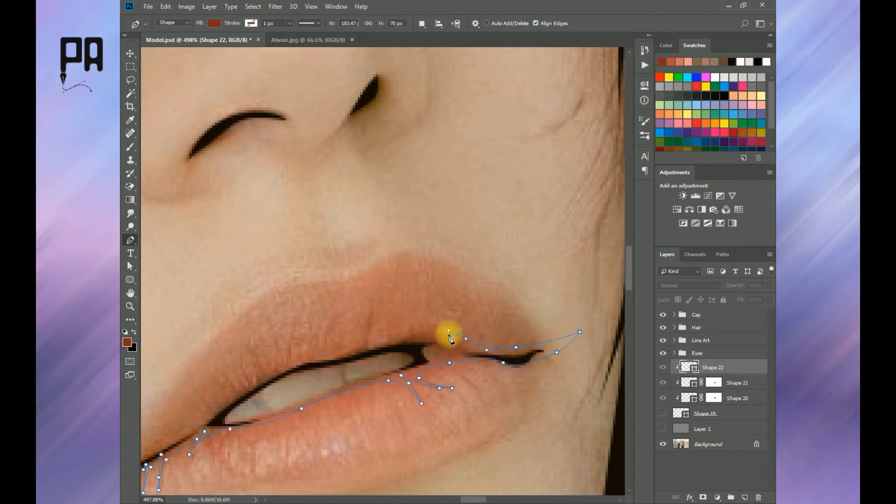
Step: Trace the dark shape's upper edge back along the upper lip with small spikes and close it beyond the left mouth corner
drag(379, 336, 354, 343)
key(space)
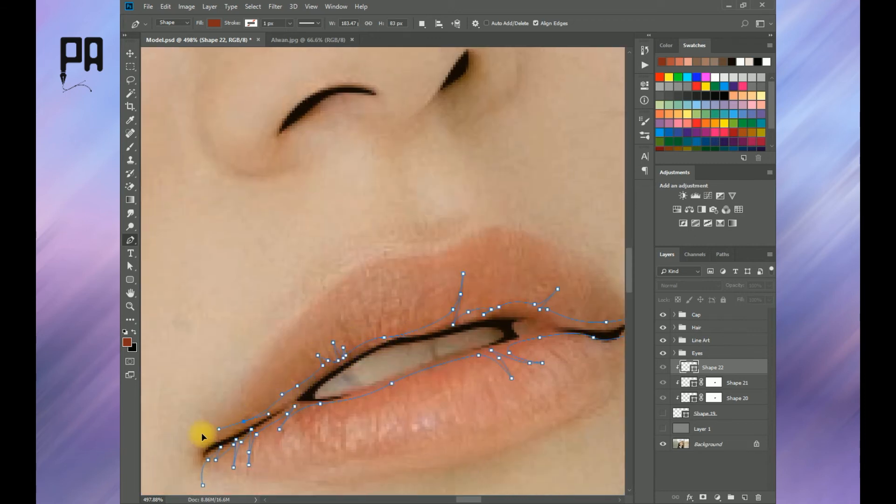
key(space)
drag(199, 430, 271, 321)
drag(237, 363, 234, 380)
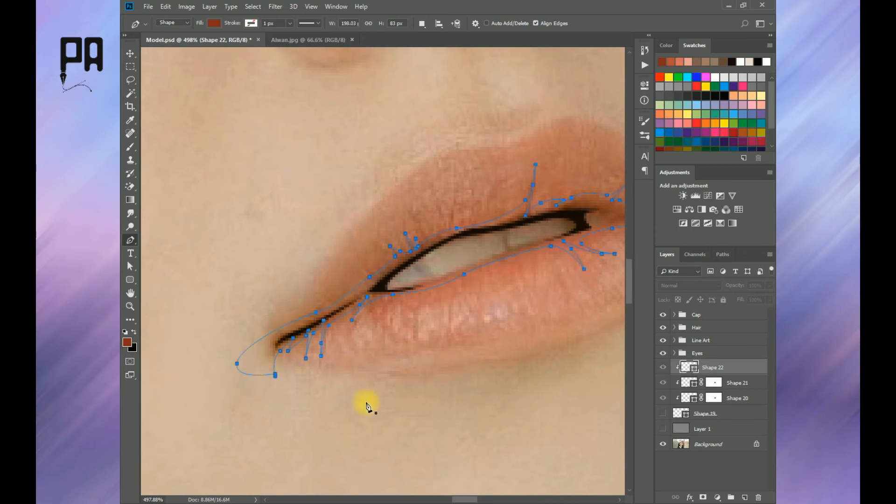
Step: Show Shape 19, add a layer mask to Shape 22 and soften the dark shape with black brushwork
scroll(366, 406, down, 2)
click(703, 497)
click(663, 414)
key(ctrl+d)
key(b)
mouse_move(286, 369)
mouse_down()
mouse_move(289, 376)
mouse_move(440, 365)
mouse_move(525, 330)
mouse_move(432, 361)
mouse_up()
key(space)
Step: Select Shape 19 and choose a brighter coral foreground colour based on the Alwan.jpg lip palette
click(681, 414)
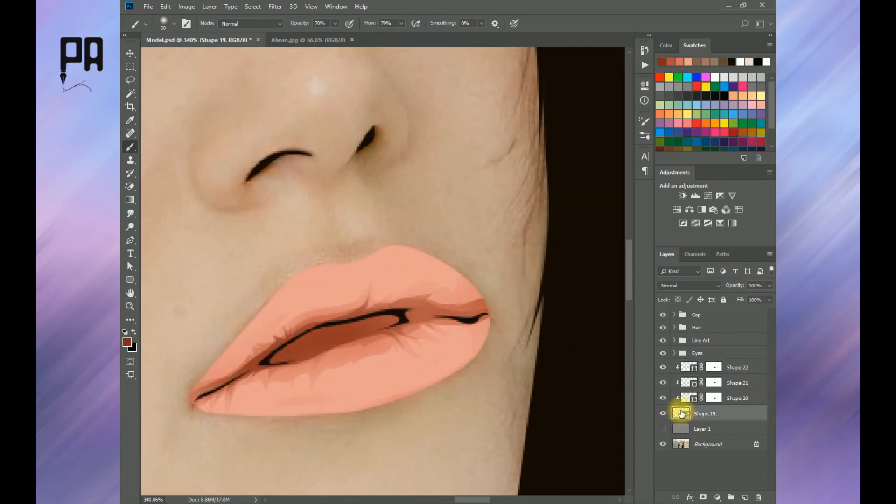
click(306, 40)
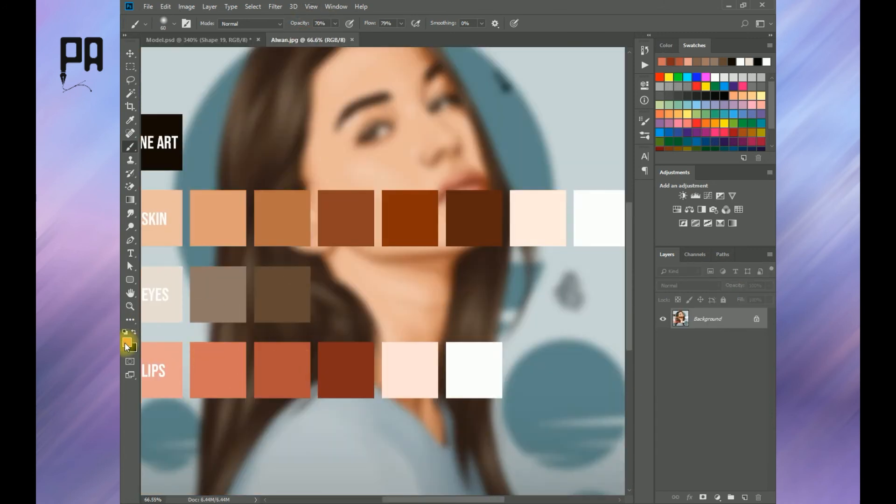
click(127, 344)
click(597, 320)
key(b)
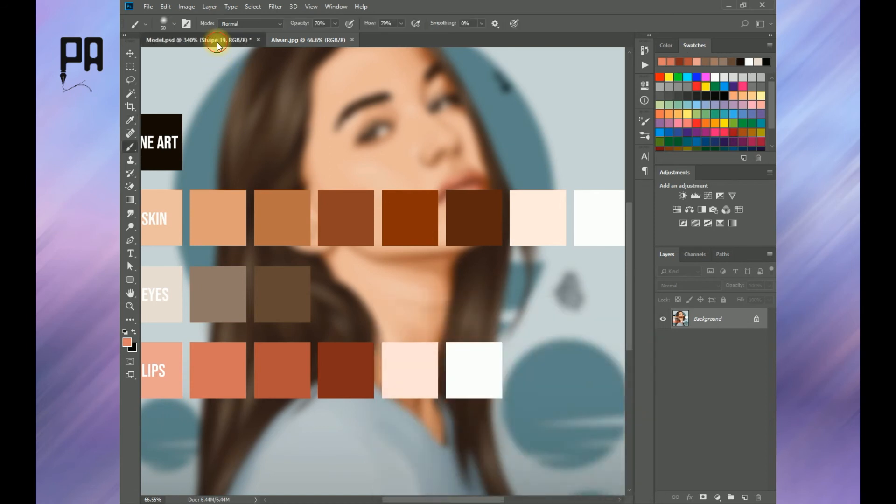
Step: Fill Shape 19 in Model.psd with the coral foreground colour and adjust its fill to a more saturated orange
click(210, 40)
key(alt+Delete)
double_click(681, 413)
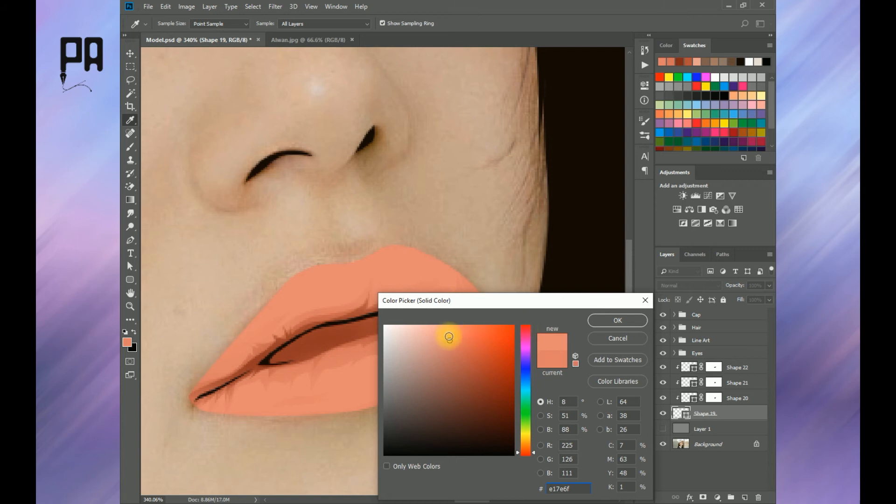
click(617, 320)
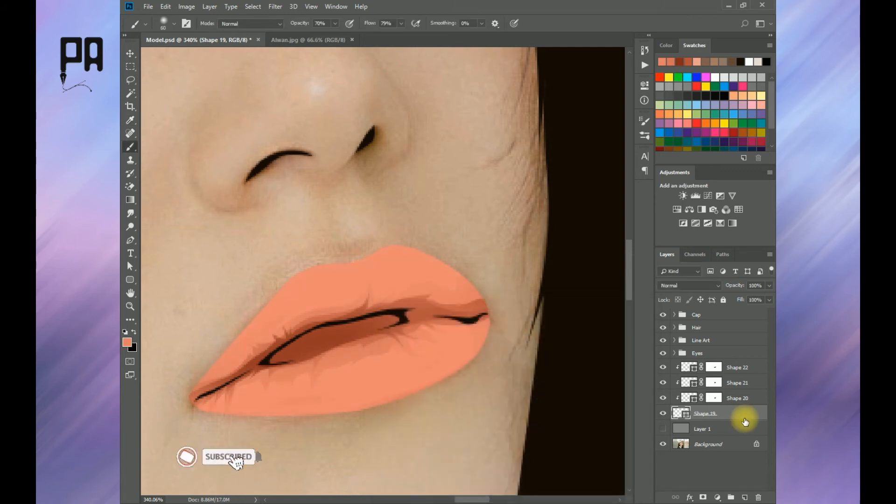
Step: Delete the layer masks from Shape 20, Shape 21 and Shape 22
right_click(713, 398)
click(710, 422)
right_click(714, 382)
click(707, 401)
right_click(713, 367)
click(706, 387)
scroll(377, 331, down, 5)
scroll(373, 324, down, 17)
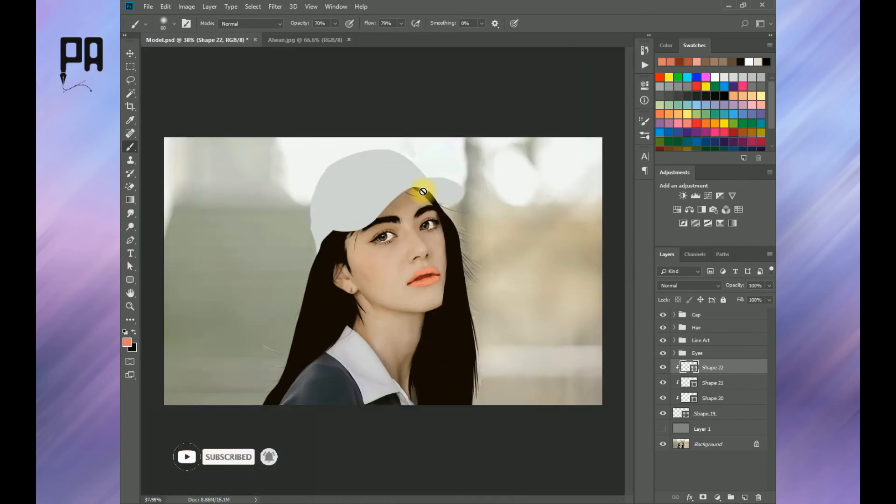
Step: Add layer masks to Shape 22, Shape 21 and Shape 20
scroll(427, 264, up, 10)
key(space)
scroll(374, 287, up, 5)
click(704, 497)
click(712, 382)
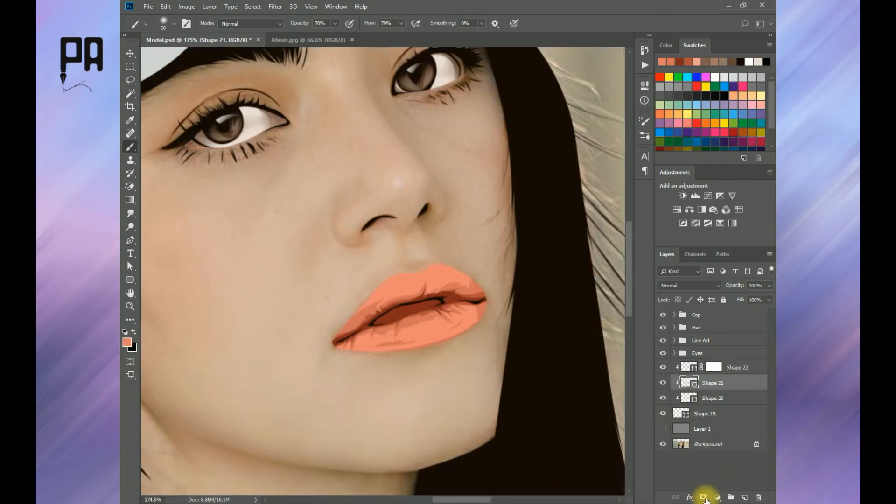
click(704, 497)
click(713, 399)
click(703, 497)
Step: Hide Shape 22 and Shape 21, then soften Shape 20 on its mask with a black brush at 40% opacity and 60% flow
drag(662, 367, 662, 382)
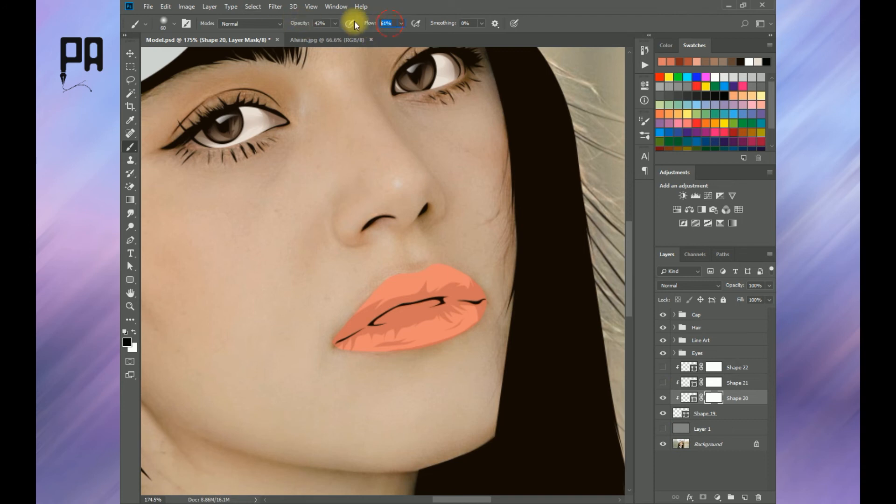
key(BackSpace)
key(Return)
key(4)
key(Return)
mouse_move(442, 261)
mouse_down()
mouse_move(417, 272)
mouse_move(464, 264)
mouse_move(391, 267)
mouse_move(368, 290)
mouse_move(348, 355)
mouse_move(379, 350)
mouse_move(322, 357)
mouse_move(390, 356)
mouse_move(438, 328)
mouse_move(475, 323)
mouse_move(451, 319)
mouse_move(364, 352)
mouse_up()
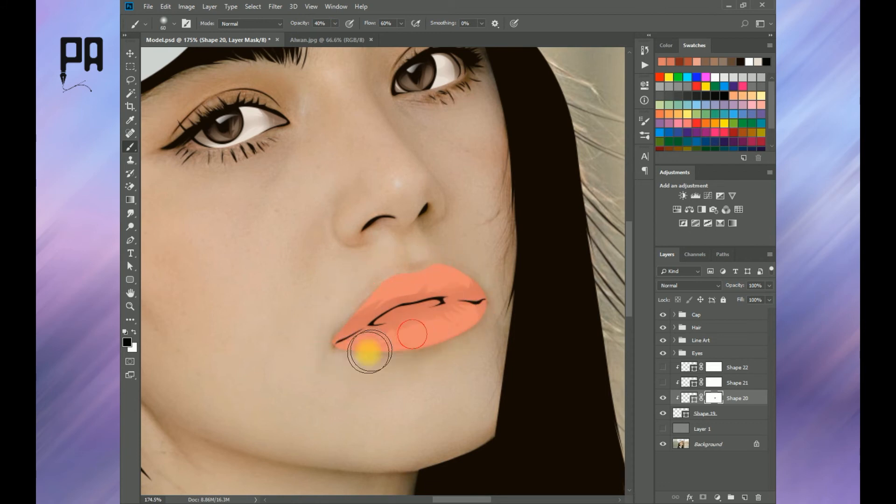
Step: Show Shape 21 and Shape 22 again and soften each one on its mask with black brushwork
click(663, 382)
click(713, 382)
mouse_move(350, 304)
mouse_down()
mouse_move(329, 326)
mouse_move(352, 356)
mouse_move(443, 322)
mouse_move(437, 324)
mouse_move(482, 319)
mouse_move(501, 273)
mouse_move(425, 277)
mouse_move(386, 292)
mouse_move(514, 344)
mouse_move(483, 322)
mouse_move(444, 321)
mouse_move(485, 312)
mouse_move(344, 349)
mouse_move(323, 332)
mouse_move(445, 279)
mouse_up()
click(662, 367)
click(713, 367)
alt+click(466, 290)
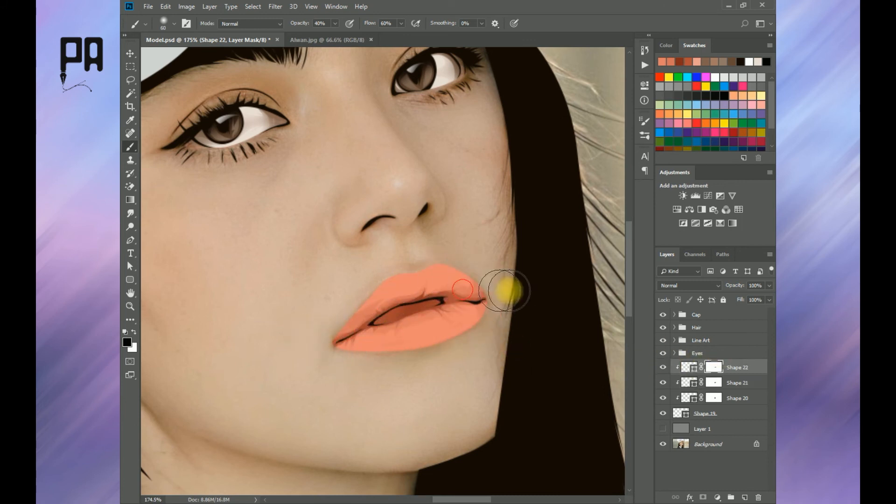
Step: Add a new layer above Shape 22 and sample the light salmon lips swatch from Alwan.jpg as foreground colour for Model.psd
click(744, 498)
click(300, 41)
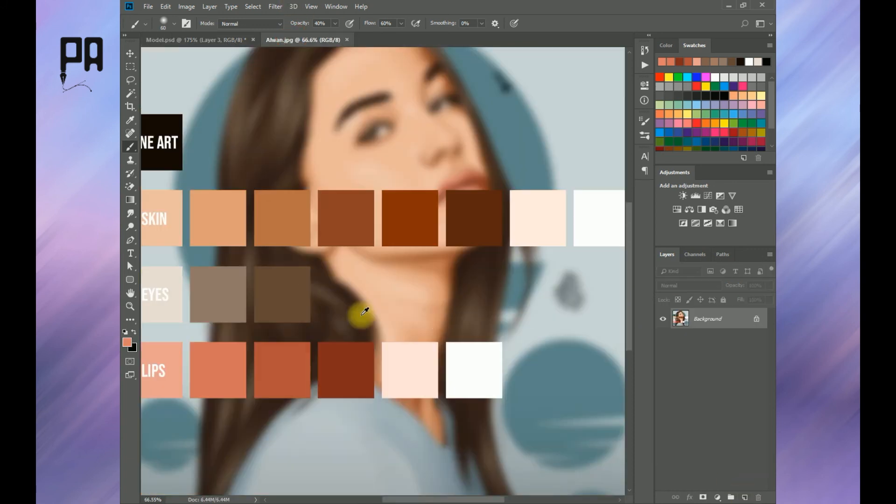
alt+click(412, 366)
alt+click(177, 349)
click(196, 40)
Step: Hide Shape 19, draw a small salmon pen highlight on the lower lip and set further paths to combine into the same shape layer
click(130, 241)
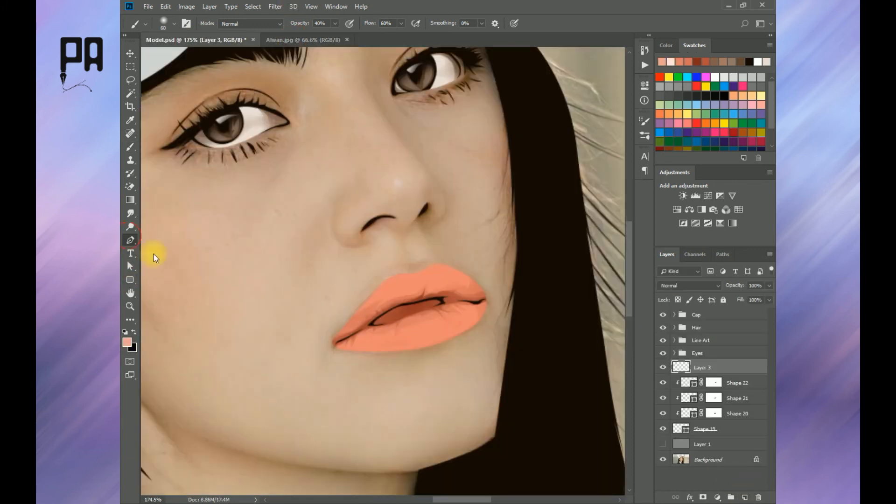
click(663, 428)
scroll(416, 341, up, 6)
key(space)
drag(347, 340, 350, 358)
scroll(338, 346, up, 1)
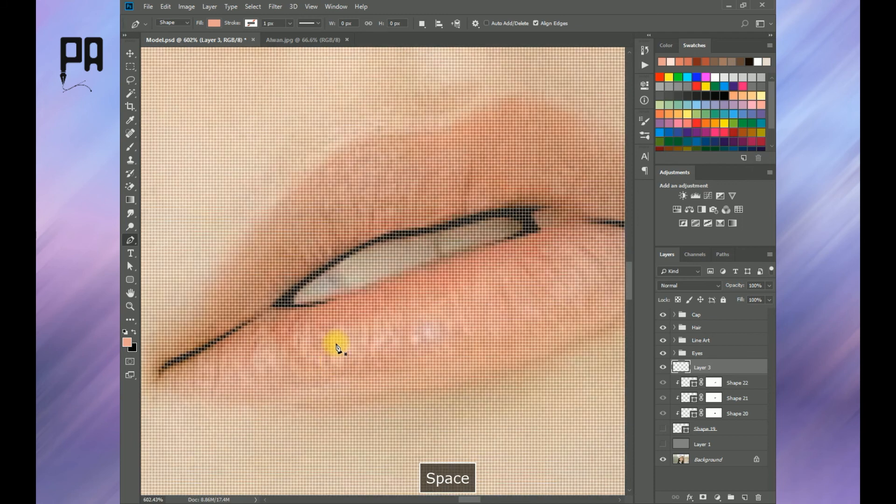
scroll(338, 348, down, 2)
click(332, 358)
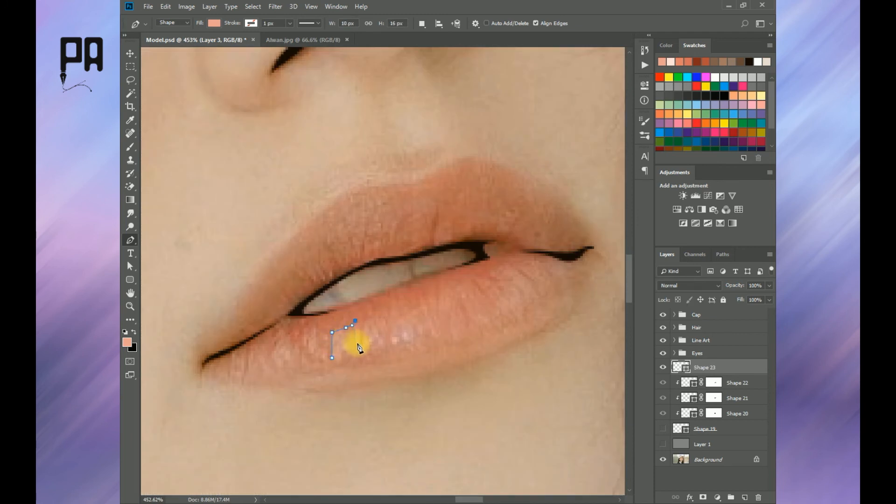
click(331, 358)
click(422, 23)
click(437, 44)
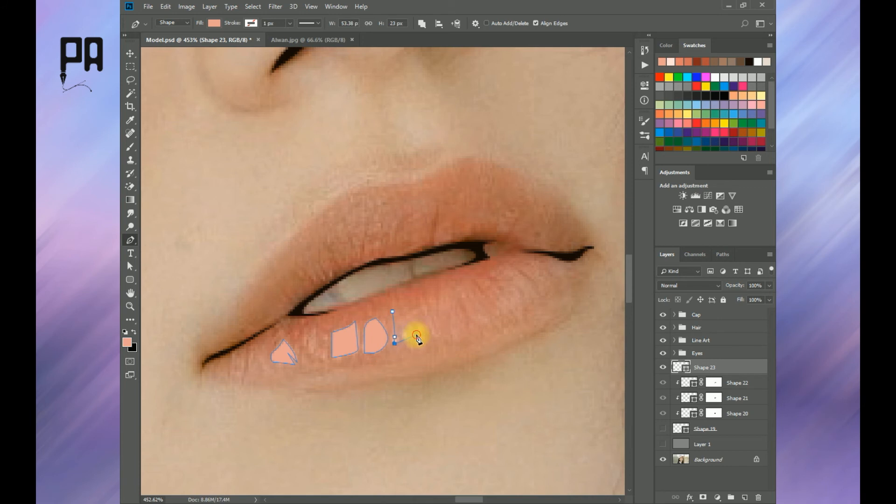
Step: Add more small, separate highlight shapes across the middle and far side of the lower lip in Shape 23
click(393, 313)
key(space)
drag(490, 300, 416, 394)
click(444, 325)
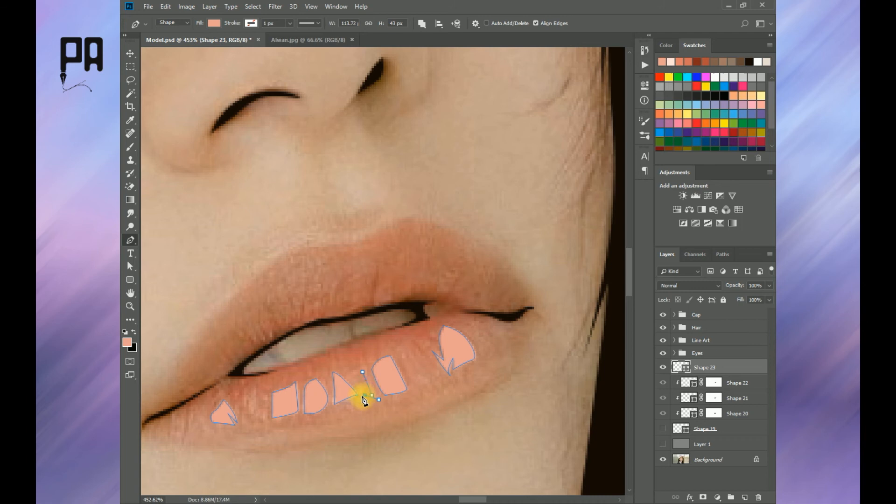
Step: Draw a large jagged highlight along the outer edge of the upper lip in Shape 23
key(space)
drag(333, 284, 308, 279)
click(260, 307)
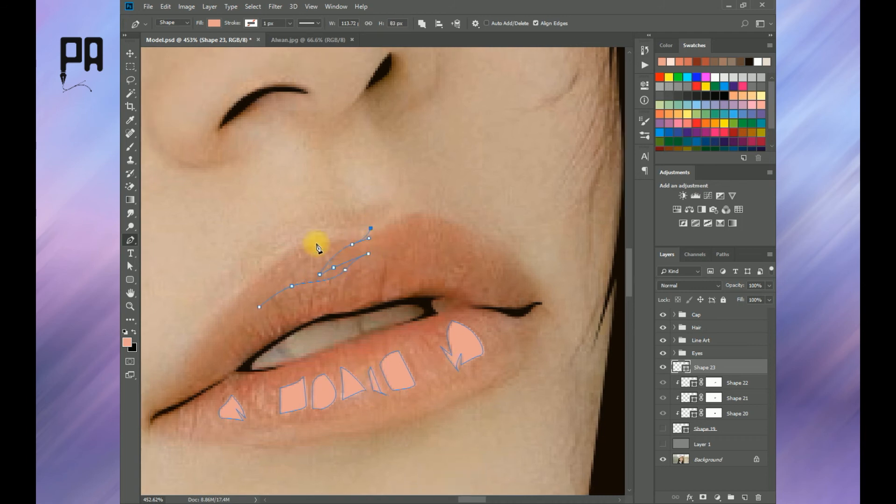
click(259, 307)
Step: Add a thin curved highlight along the far lower edge of the lower lip, then show Shape 19 and finish the path
key(space)
drag(260, 310, 396, 263)
click(312, 351)
drag(354, 325, 374, 321)
click(398, 303)
click(312, 351)
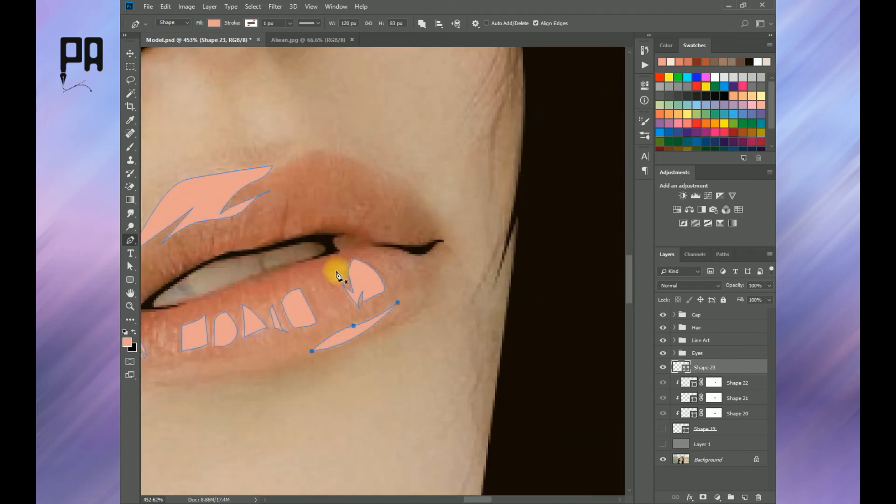
scroll(414, 272, down, 5)
click(663, 428)
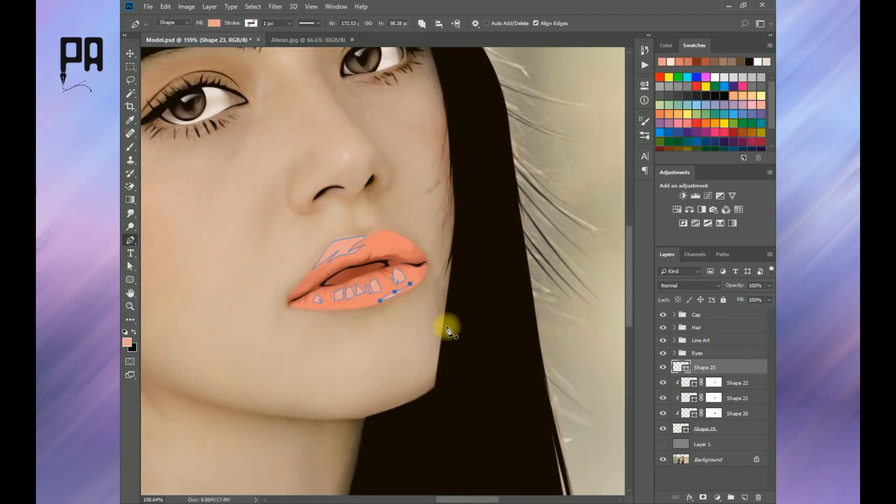
key(Return)
scroll(427, 317, down, 3)
scroll(410, 290, up, 3)
Step: Change the fill of Shape 23 to a brighter, more saturated light coral
click(682, 369)
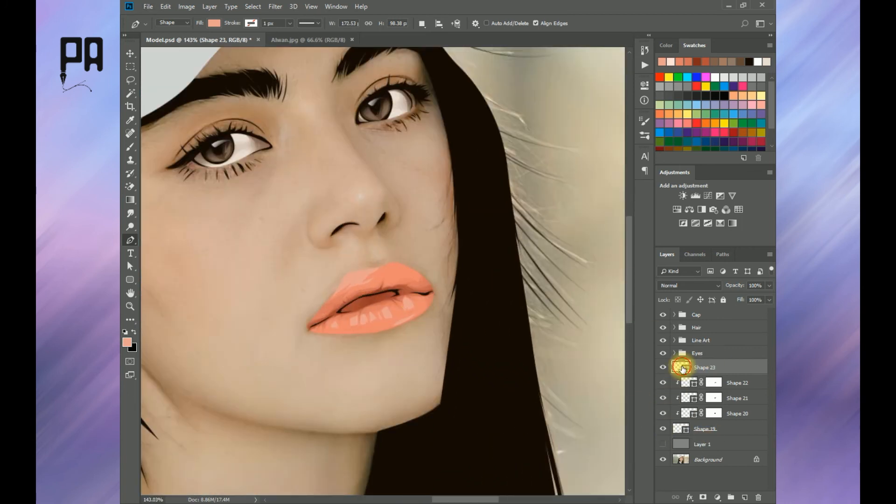
double_click(682, 368)
click(397, 270)
click(446, 334)
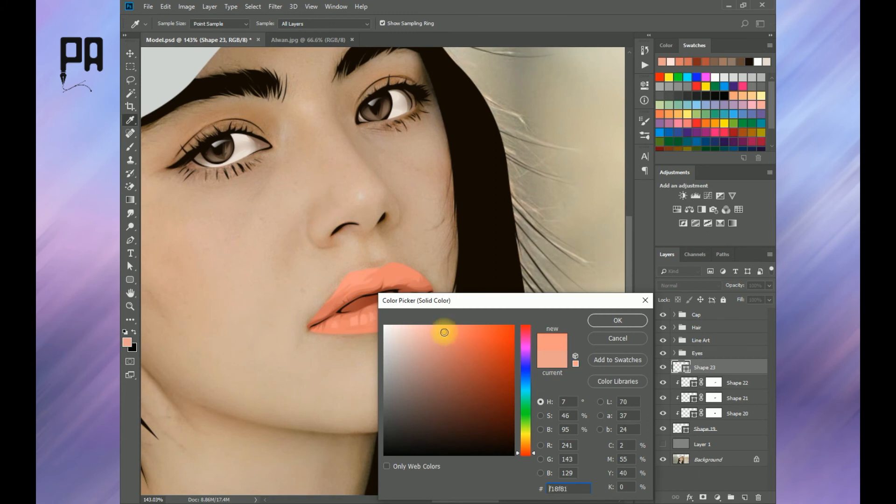
click(593, 326)
key(p)
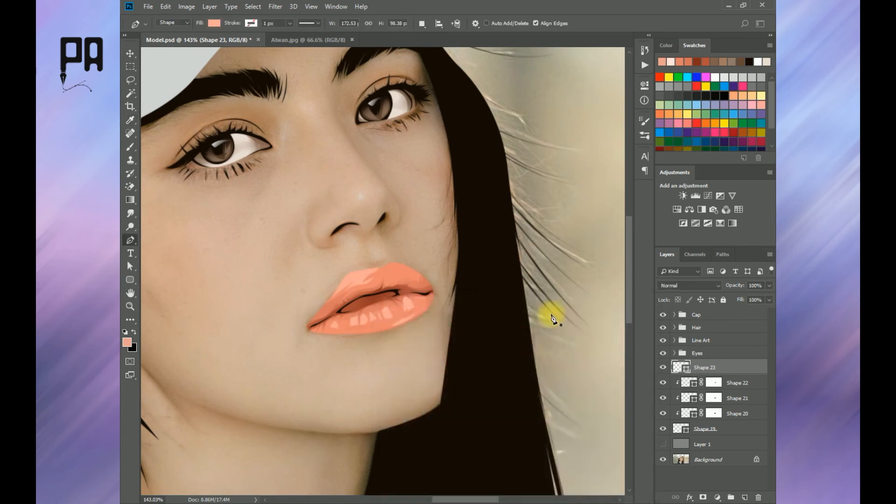
Step: Hide Shape 19 and add a long thin highlight under the lower lip and a small one near the mouth corner to Shape 23
scroll(514, 308, down, 5)
scroll(424, 320, up, 7)
key(space)
drag(457, 263, 413, 301)
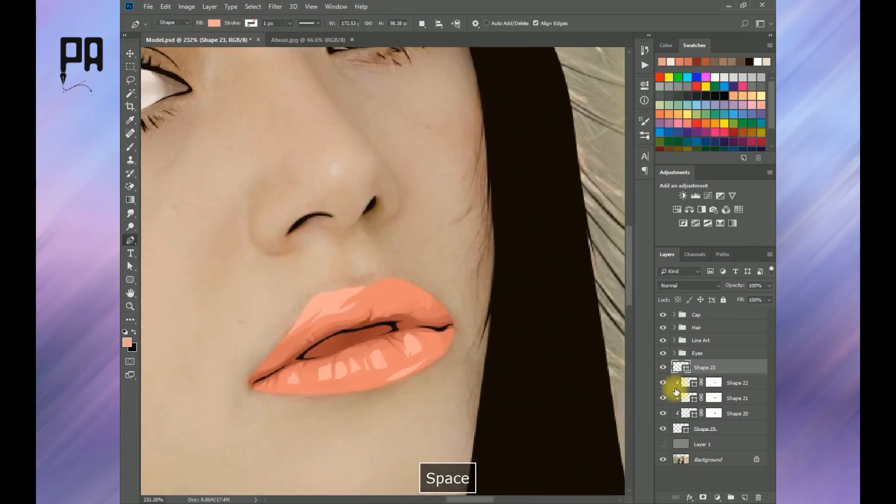
click(663, 428)
scroll(438, 322, up, 3)
key(space)
drag(393, 371, 455, 332)
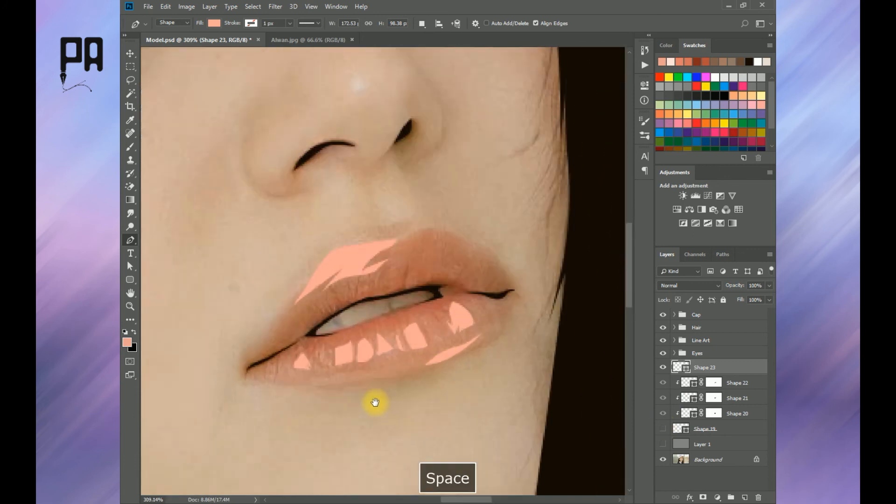
scroll(369, 401, up, 4)
click(726, 382)
click(726, 368)
click(306, 379)
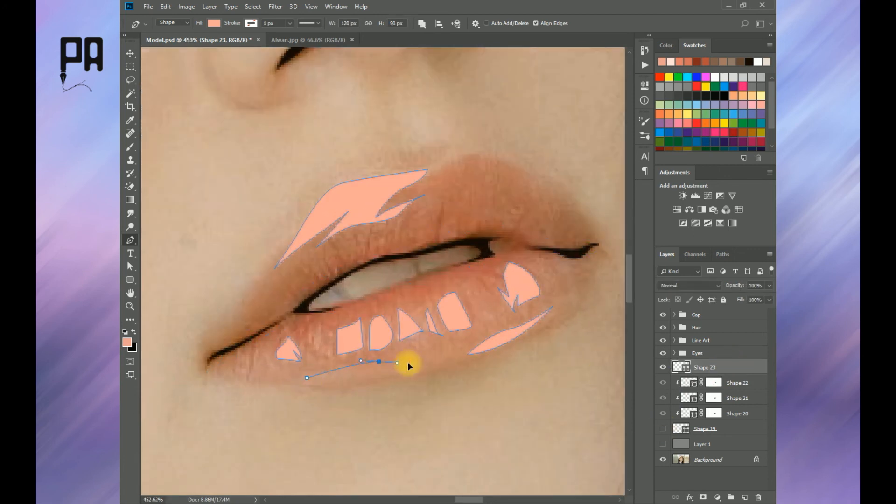
key(space)
drag(254, 358, 290, 383)
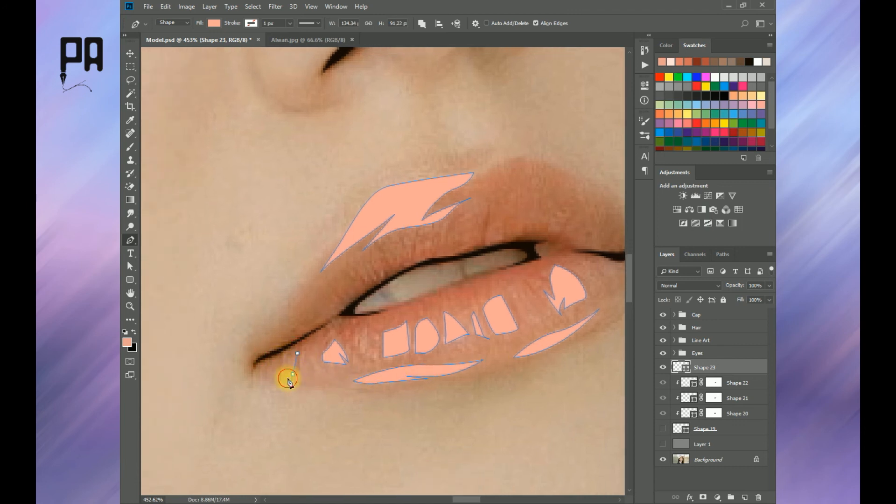
Step: Add two narrow highlight shapes to the upper lip just above the mouth line in Shape 23
key(space)
scroll(426, 362, down, 4)
drag(426, 362, 354, 340)
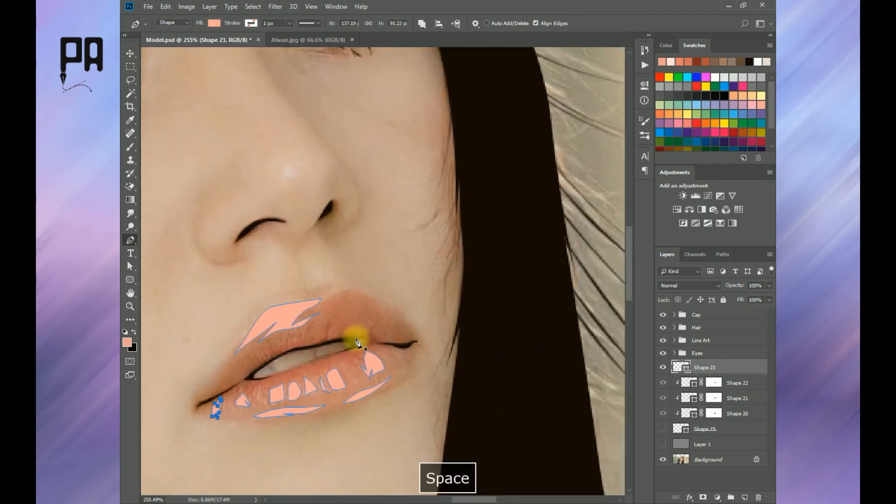
scroll(354, 340, up, 3)
click(315, 342)
click(315, 343)
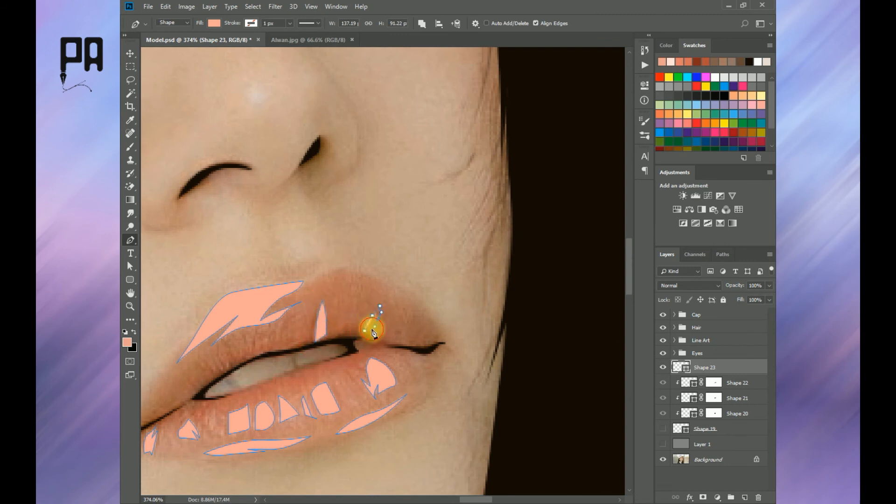
click(364, 334)
Step: Add a layer mask to Shape 23 and soften the lip highlights with the black brush
scroll(364, 335, down, 5)
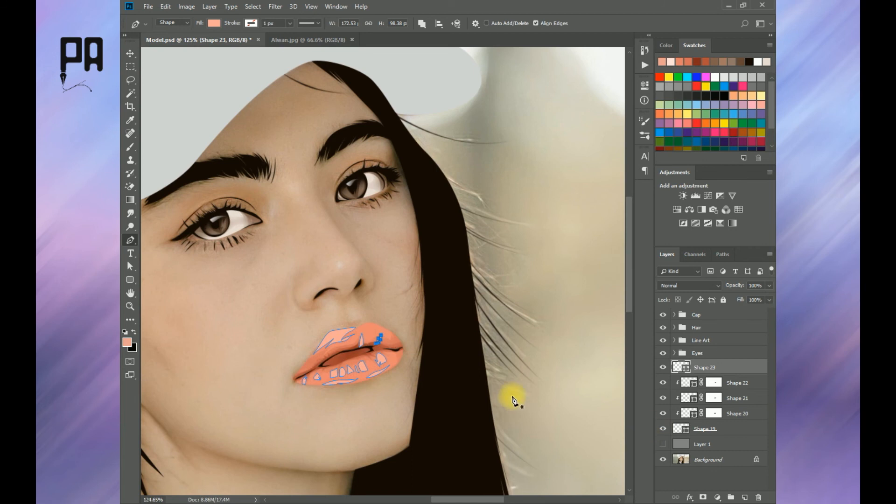
click(130, 147)
click(703, 497)
key(d)
key(x)
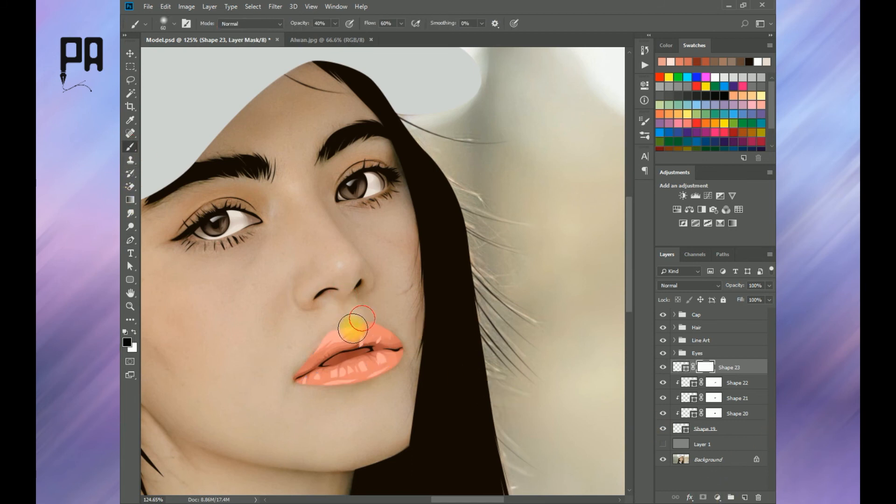
mouse_move(366, 335)
mouse_down()
mouse_move(390, 360)
mouse_move(301, 381)
mouse_move(356, 360)
mouse_up()
Step: Add a new layer on top of Shape 23 and clip Shape 23 to the lip base shape
scroll(356, 361, down, 5)
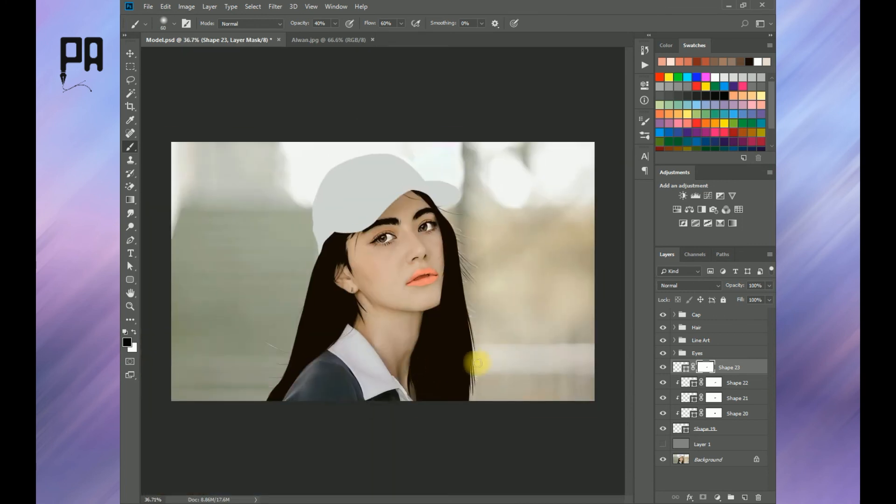
click(745, 497)
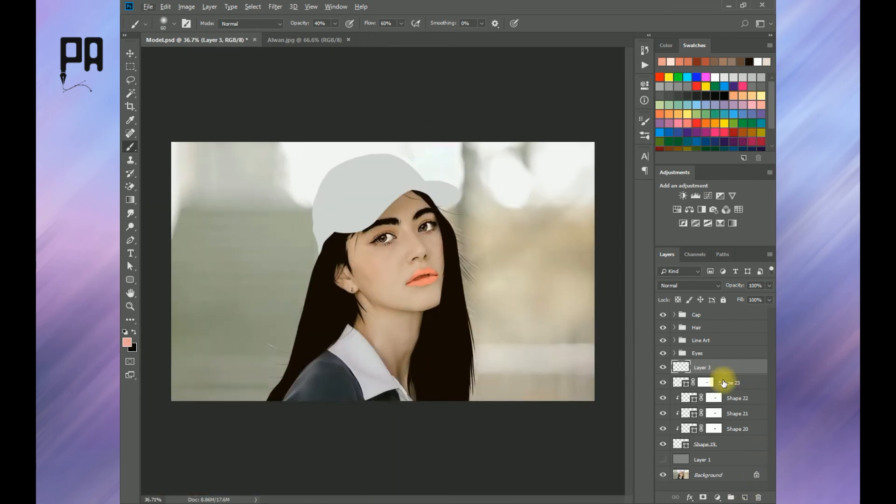
alt+click(728, 390)
Step: Toggle the visibility of Layer 1 to examine the vector artwork against the plain grey background
scroll(445, 284, up, 3)
scroll(530, 294, down, 3)
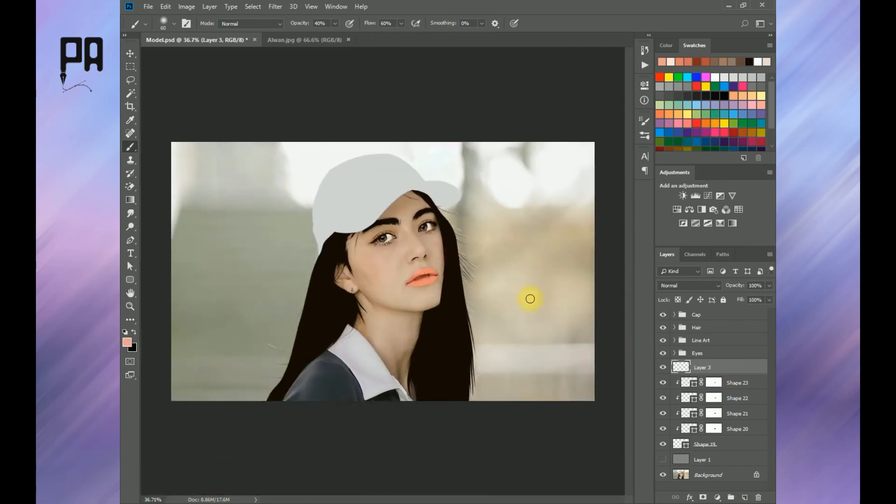
click(663, 458)
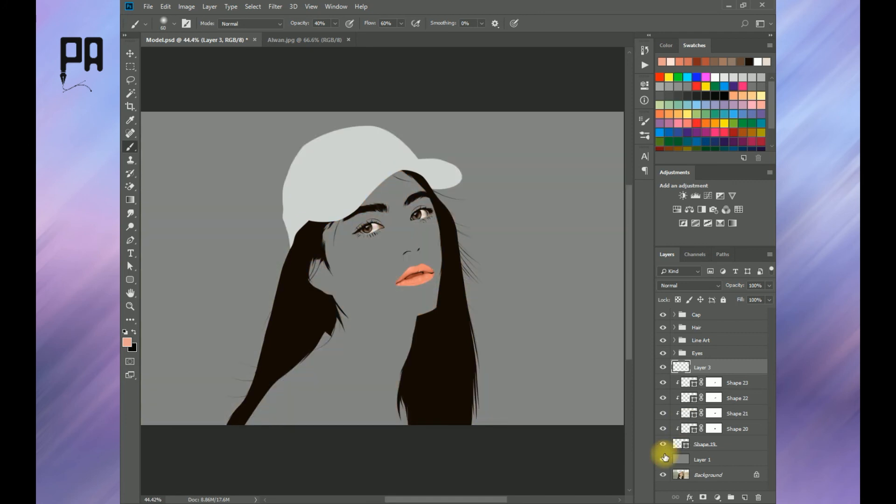
click(663, 459)
click(663, 459)
click(663, 459)
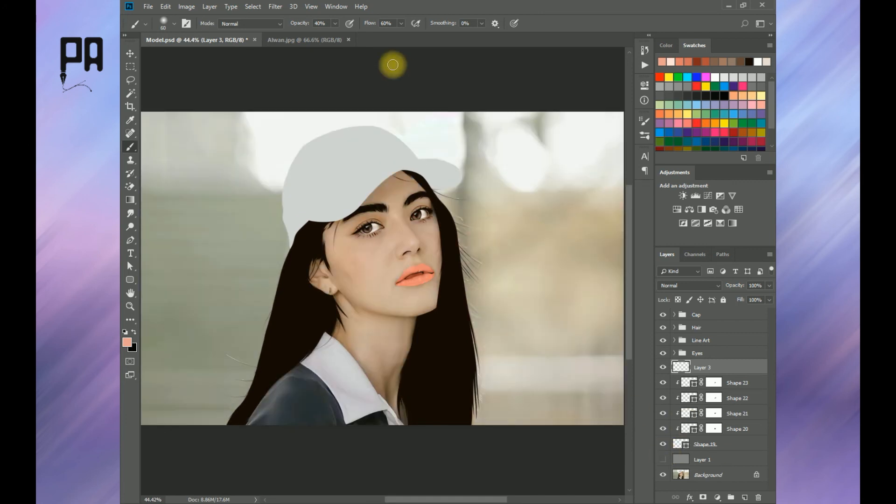
Step: Sample the cream eyes swatch from Alwan.jpg as the foreground colour and return to Model.psd
click(304, 40)
drag(323, 237, 355, 241)
key(ctrl+Tab)
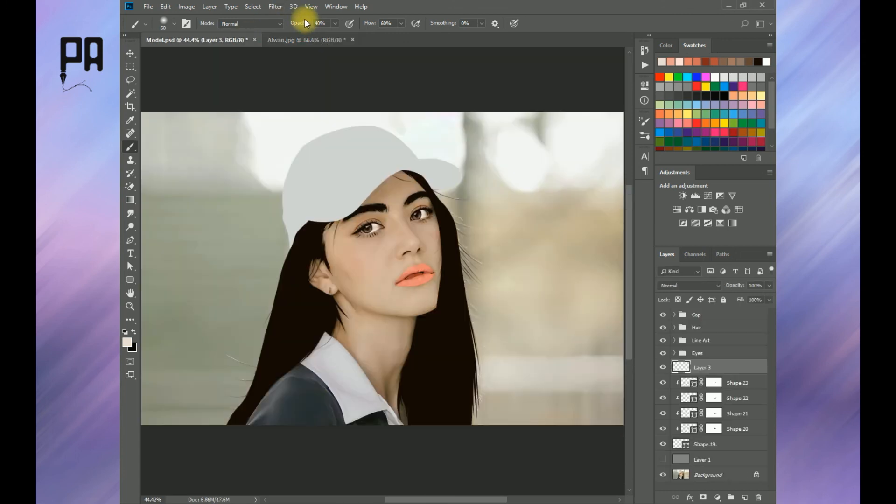
Step: Hide Shape 19 and draw a closed cream pen shape over the teeth, following the black mouth outline
scroll(444, 266, up, 6)
click(663, 444)
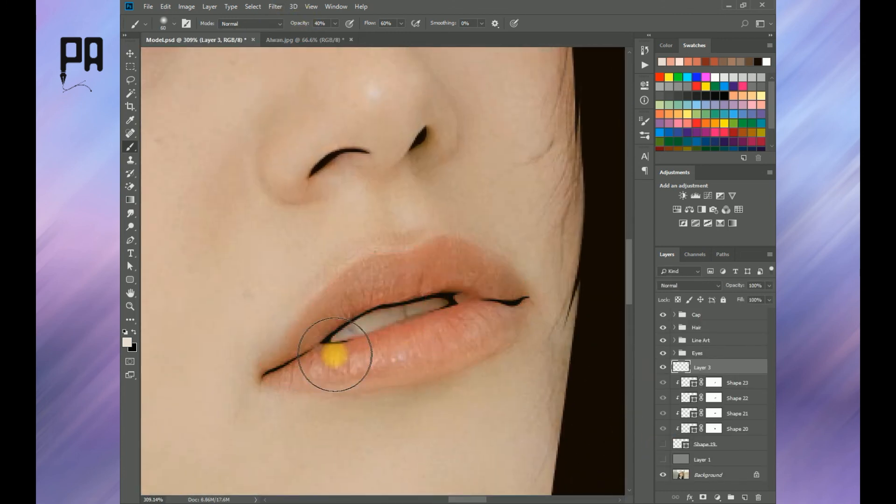
scroll(330, 355, up, 3)
click(131, 240)
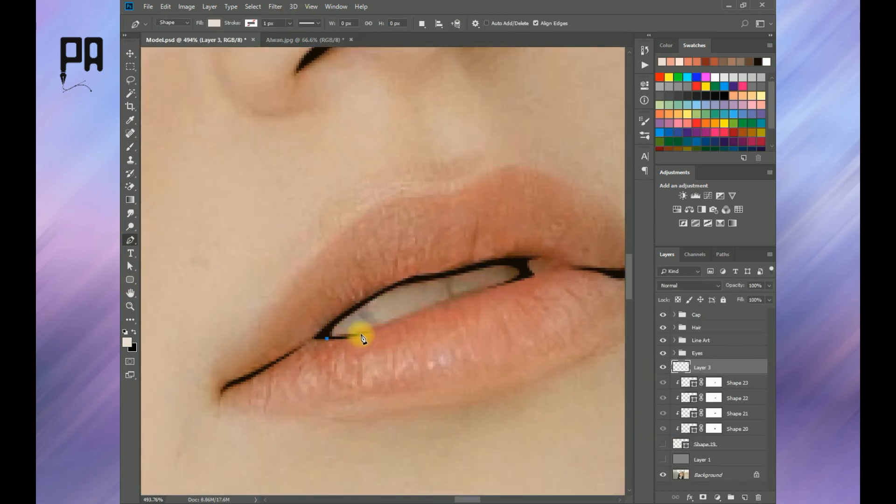
drag(363, 334, 380, 326)
drag(466, 295, 508, 260)
drag(481, 265, 414, 278)
key(ctrl+z)
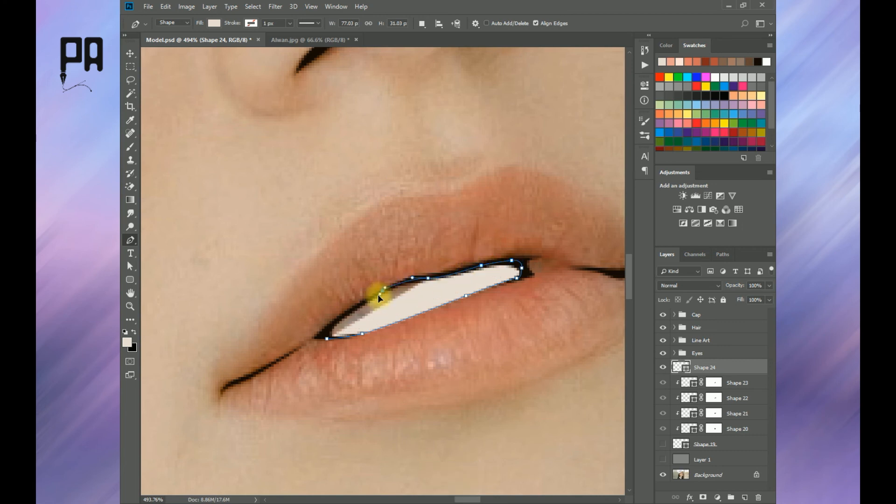
drag(319, 341, 319, 342)
click(327, 339)
Step: Add a new layer clipped to the teeth shape Shape 24 and hide Shape 24
scroll(472, 312, down, 9)
key(space)
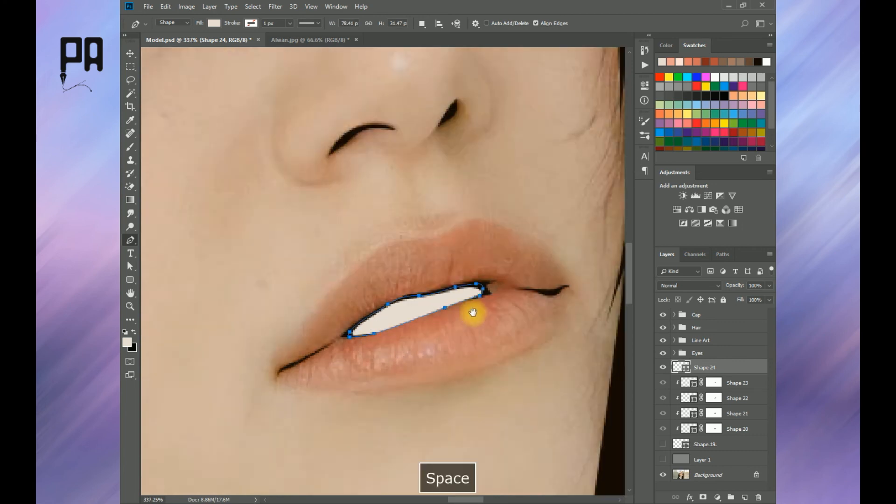
drag(472, 312, 453, 356)
click(743, 501)
alt+click(706, 375)
click(663, 383)
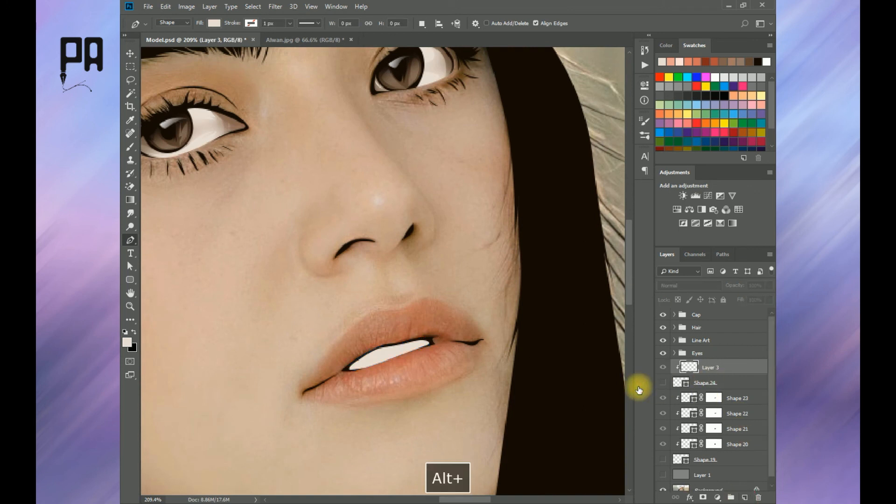
Step: Sample the dark brown eyes swatch from Alwan.jpg as the foreground colour and return to Model.psd
scroll(371, 371, up, 4)
click(318, 40)
click(127, 343)
click(478, 229)
click(606, 320)
click(208, 40)
Step: Draw a closed dark brown pen shape on the clipped layer, shading the teeth edges and gaps along the mouth outline
scroll(354, 356, up, 7)
key(space)
drag(351, 356, 344, 374)
scroll(344, 374, down, 5)
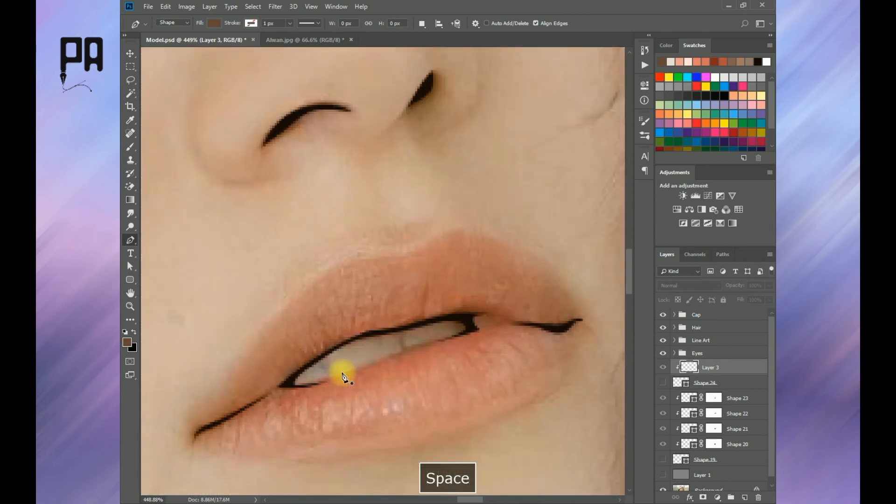
click(386, 348)
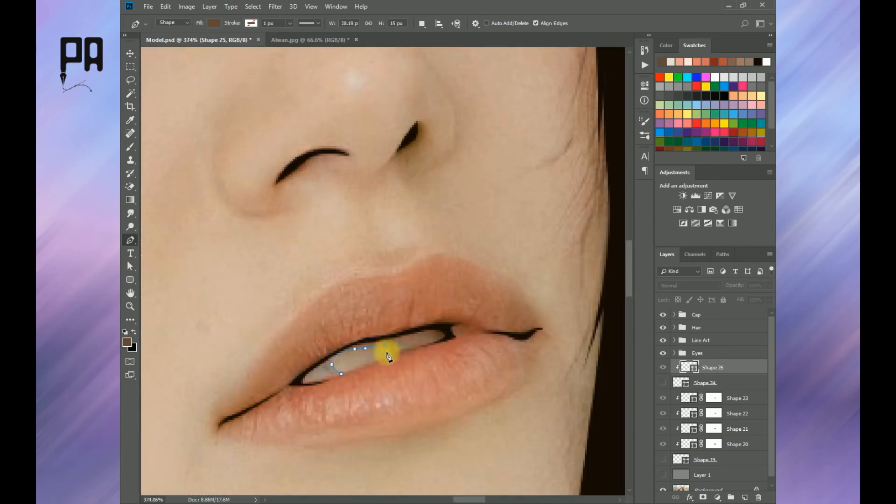
click(408, 354)
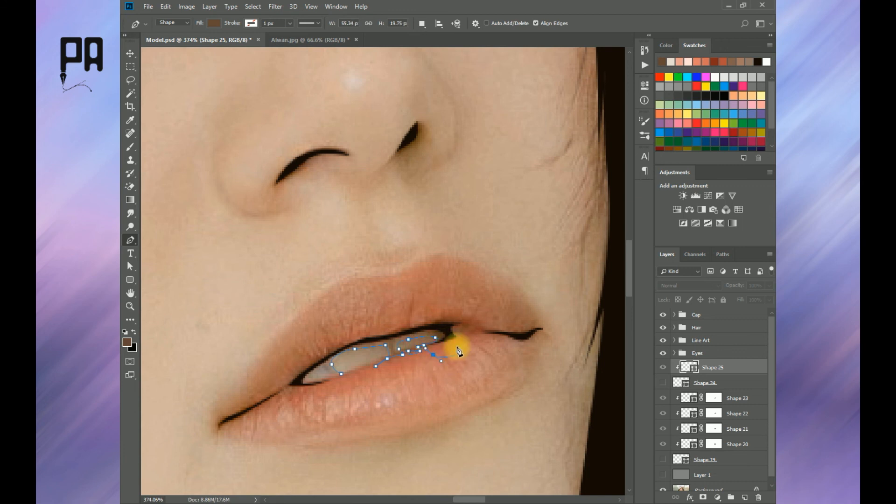
drag(278, 378, 279, 392)
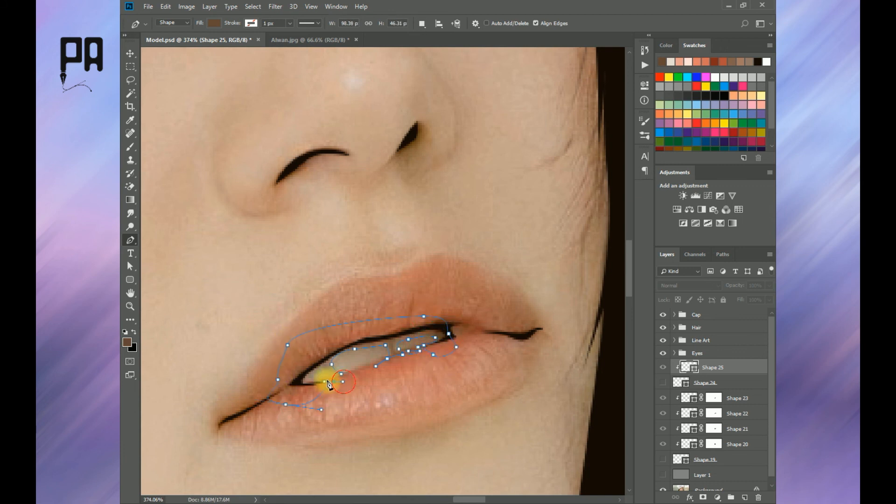
key(ctrl+z)
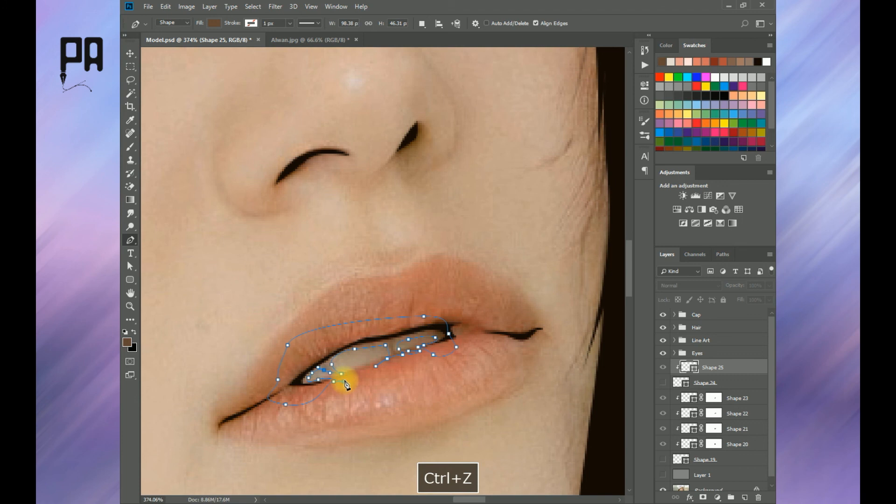
scroll(346, 379, down, 4)
Step: Select Shape 24, sample the medium brown eyes swatch #8f7566 from Alwan.jpg as the foreground colour, and return to Model.psd
click(714, 383)
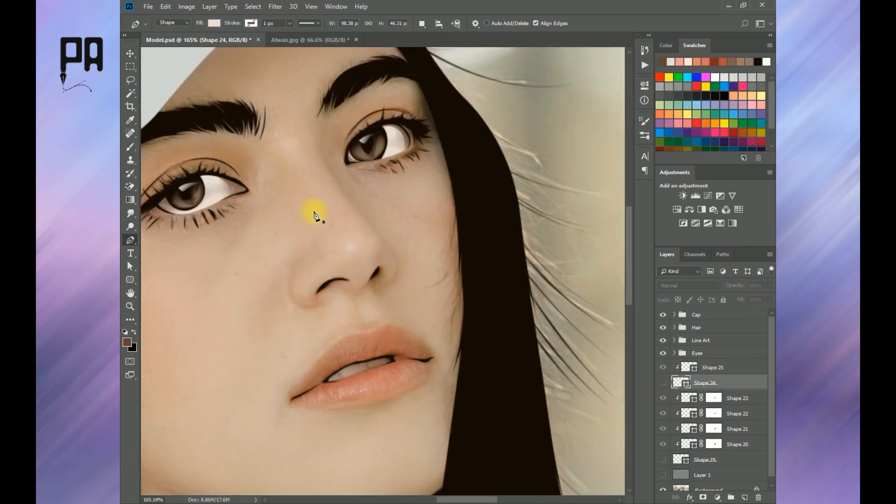
click(298, 41)
click(128, 343)
click(408, 245)
click(616, 320)
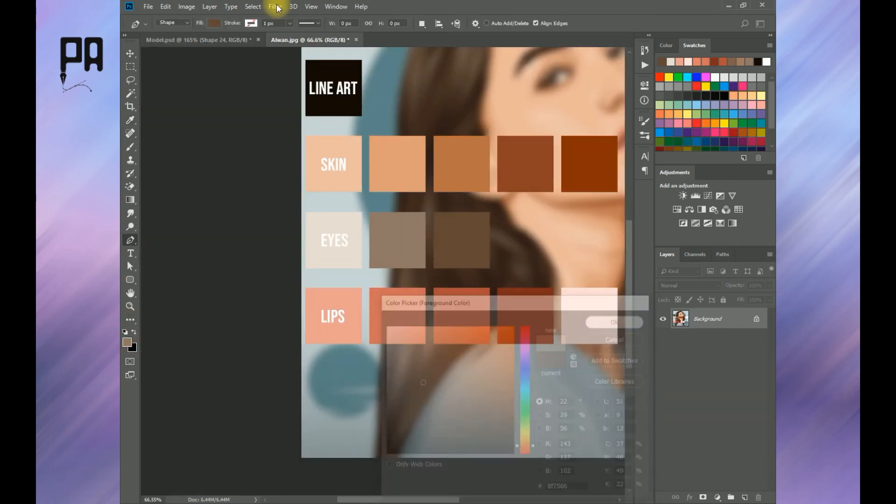
click(233, 40)
Step: Load the outline of Shape 25 as a selection and add a new layer directly above Shape 24
scroll(348, 363, up, 4)
ctrl+click(690, 367)
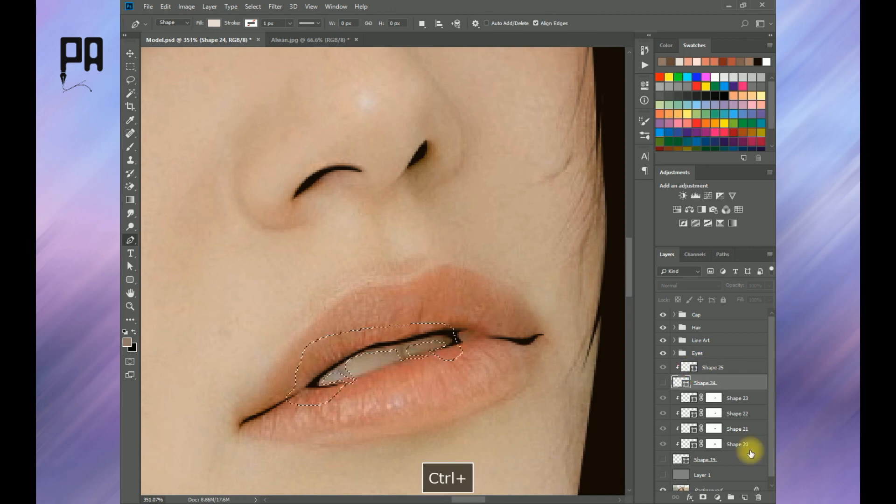
click(745, 497)
scroll(350, 379, up, 2)
click(389, 390)
key(ctrl+alt+z)
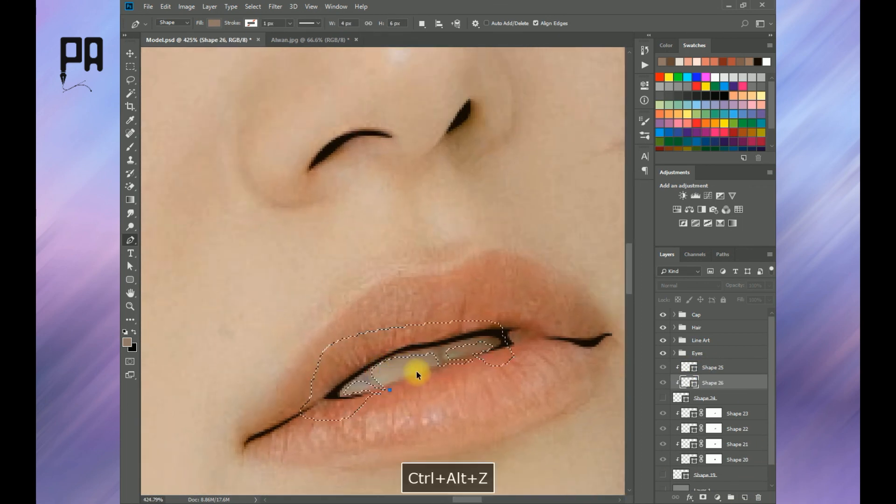
key(ctrl+alt+z)
Step: Trace the inner edge of a medium brown pen shape around the individual teeth, slightly inside the dark shading selection
click(394, 386)
click(389, 369)
mouse_move(388, 369)
mouse_down()
mouse_move(430, 355)
mouse_move(437, 373)
mouse_up()
click(401, 382)
click(443, 375)
click(475, 367)
click(459, 356)
click(449, 356)
click(469, 349)
click(484, 344)
click(475, 356)
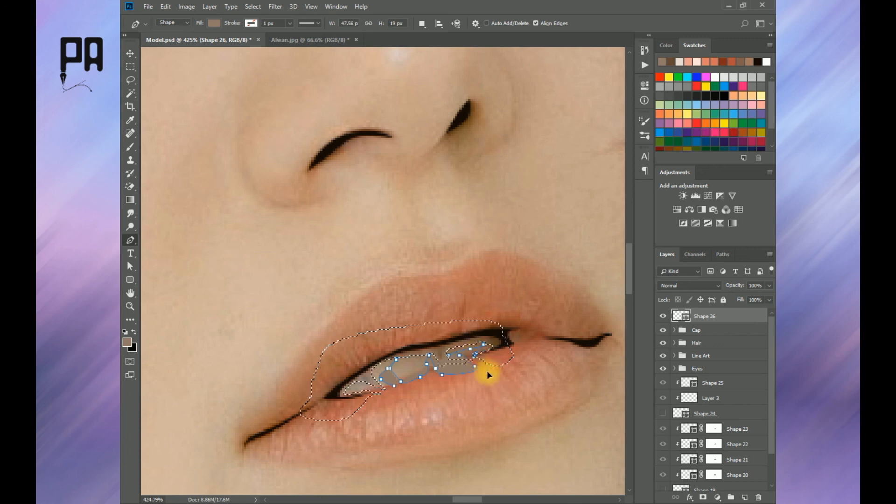
Step: Close the medium brown teeth shape by carrying its outer edge over the upper lip and around the mouth's left corner
drag(450, 290, 380, 306)
drag(333, 336, 323, 351)
click(322, 392)
drag(326, 425, 338, 426)
click(381, 401)
click(389, 398)
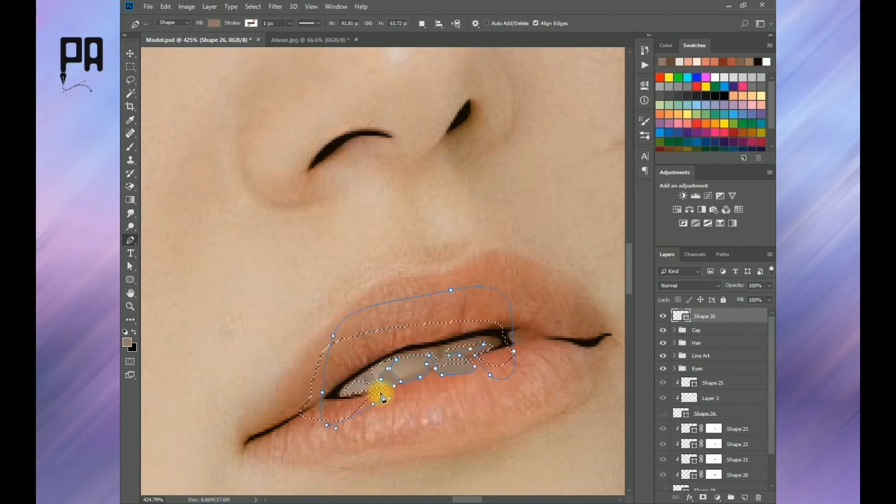
click(378, 392)
drag(355, 390, 371, 389)
Step: Move Shape 26 into the clipped group below Shape 25 and delete the empty Layer 3
scroll(399, 388, down, 5)
drag(704, 316, 716, 397)
click(717, 397)
key(Delete)
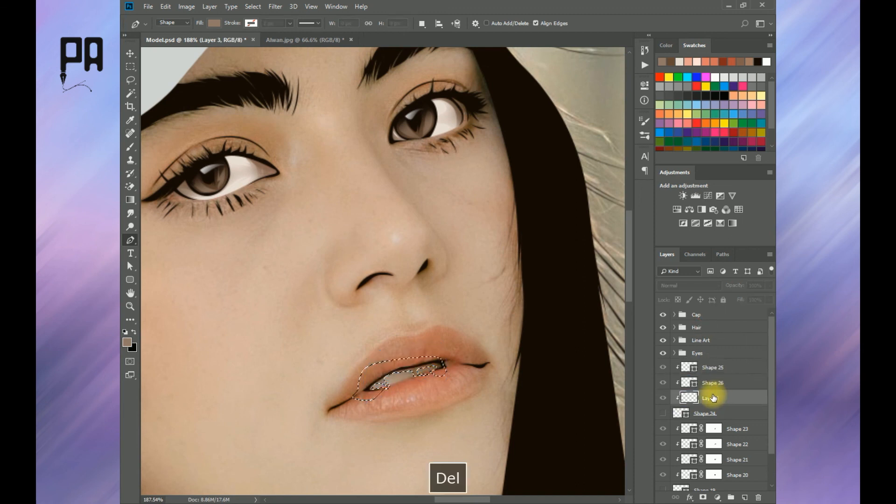
key(Delete)
Step: Show Shape 24, add layer masks to Shape 25 and Shape 26, and hide Shape 25
click(663, 398)
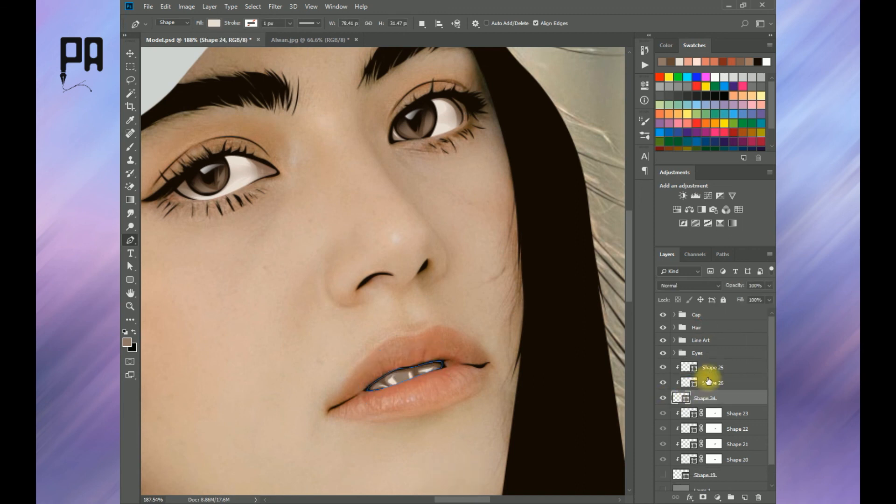
click(708, 372)
click(702, 497)
click(706, 383)
click(702, 498)
click(663, 367)
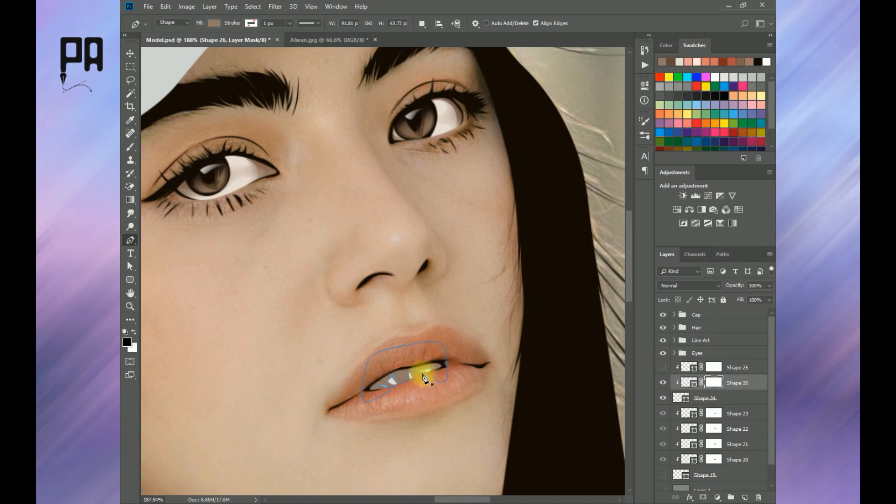
Step: Soften the medium brown teeth shading by brushing black along the teeth on Shape 26's mask
click(131, 150)
scroll(345, 384, up, 4)
mouse_move(463, 380)
mouse_down()
mouse_move(404, 391)
mouse_move(379, 388)
mouse_move(421, 375)
mouse_move(373, 381)
mouse_up()
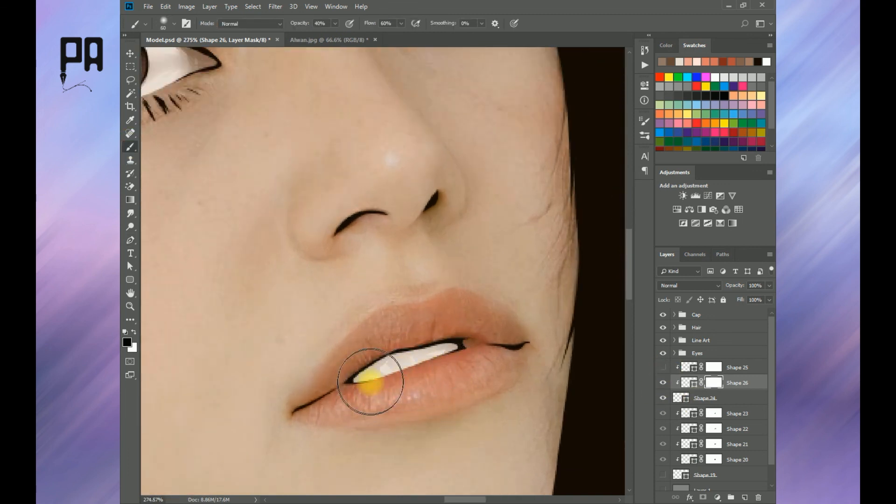
scroll(455, 380, down, 4)
Step: Show Shape 25 and soften its dark teeth shading by brushing black along the teeth on its mask
click(663, 367)
click(713, 368)
mouse_move(444, 380)
mouse_down()
mouse_move(410, 389)
mouse_move(456, 367)
mouse_move(379, 392)
mouse_up()
scroll(524, 388, down, 15)
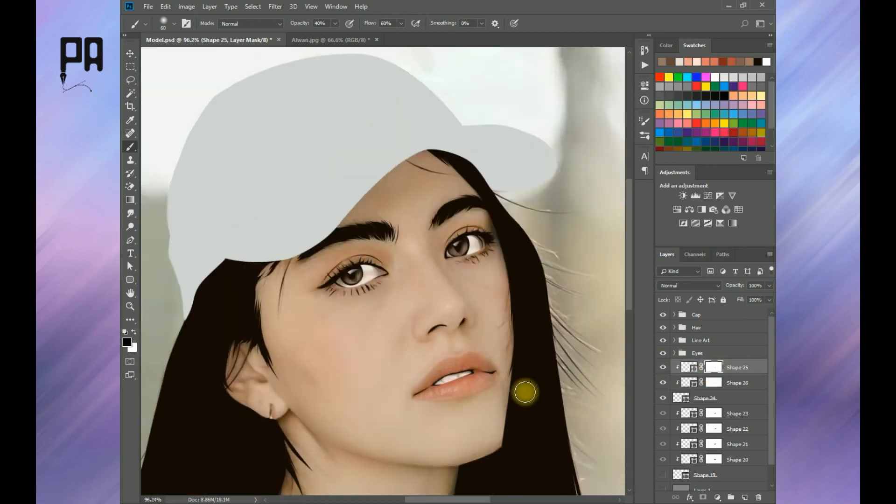
Step: Add a new layer above Shape 25 clipped to the teeth, switch to the Pen tool and hide Shape 24
scroll(448, 280, up, 10)
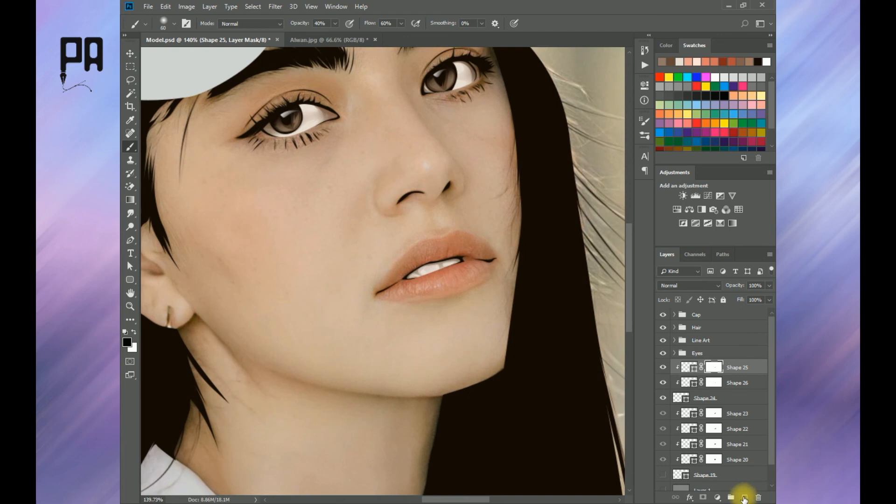
click(745, 497)
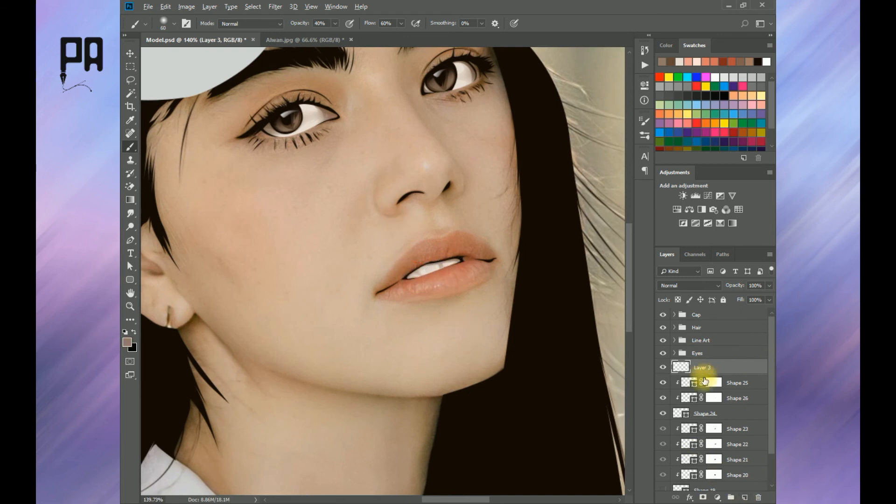
click(130, 241)
click(662, 414)
scroll(430, 284, up, 11)
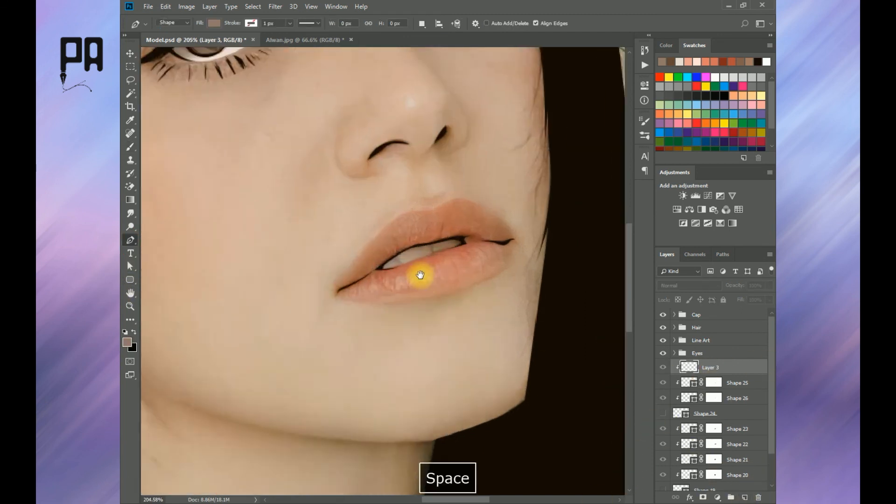
drag(397, 266, 396, 358)
Step: Draw a narrow closed pen shape over the gap beside the leftmost visible tooth
click(377, 345)
click(393, 361)
click(413, 359)
click(383, 325)
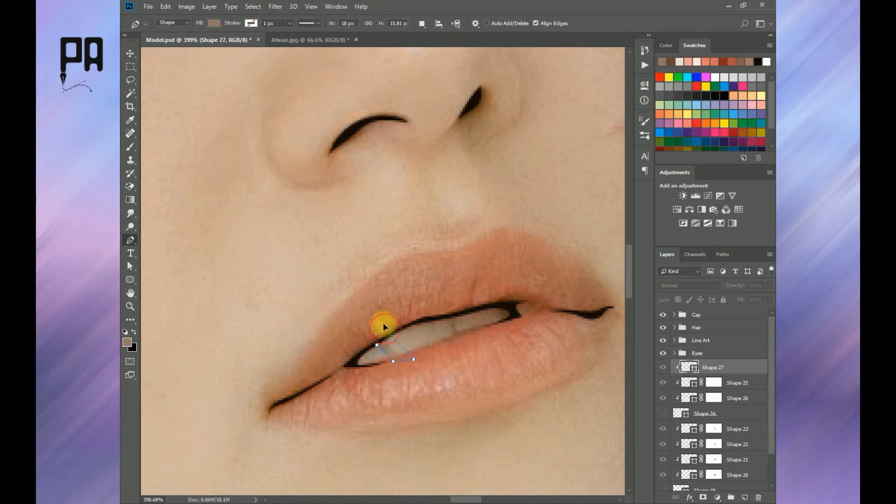
Step: Set the path operation to Combine Shapes and add closed shapes over the middle tooth gap and the teeth's right end
click(422, 23)
click(429, 37)
drag(448, 312, 461, 350)
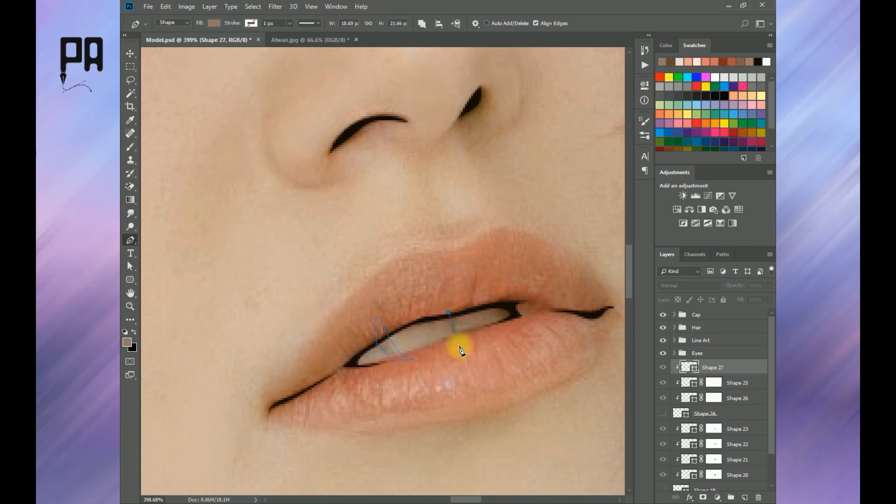
key(ctrl+z)
drag(455, 308, 445, 285)
click(448, 312)
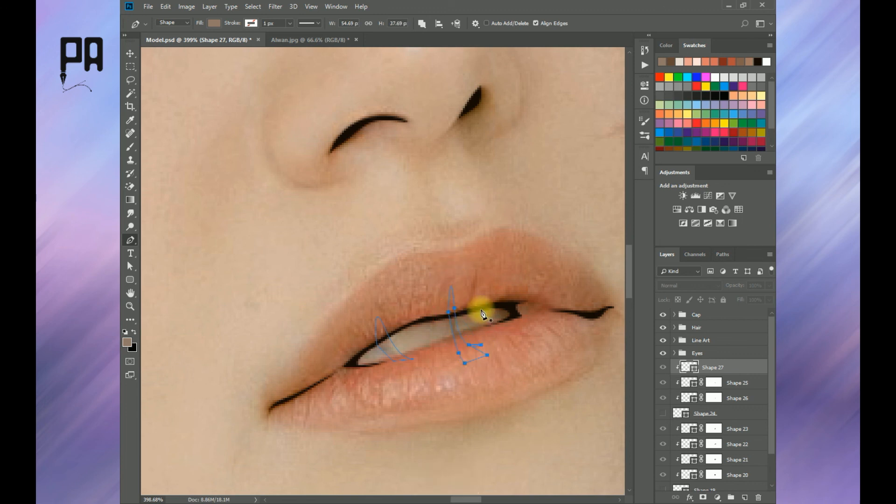
click(483, 306)
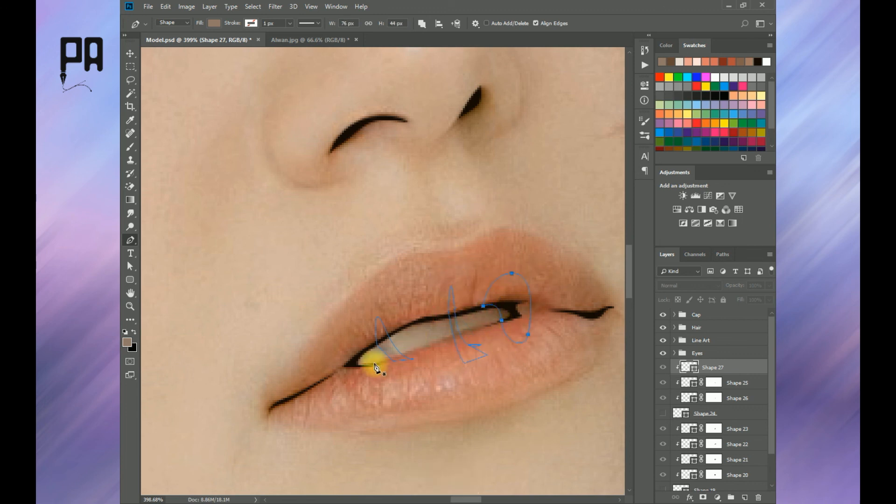
Step: Add a closed shading shape around the teeth's left corner to Shape 27 and show Shape 24
drag(370, 349, 377, 340)
drag(364, 335, 353, 340)
drag(333, 368, 335, 376)
click(384, 365)
click(663, 416)
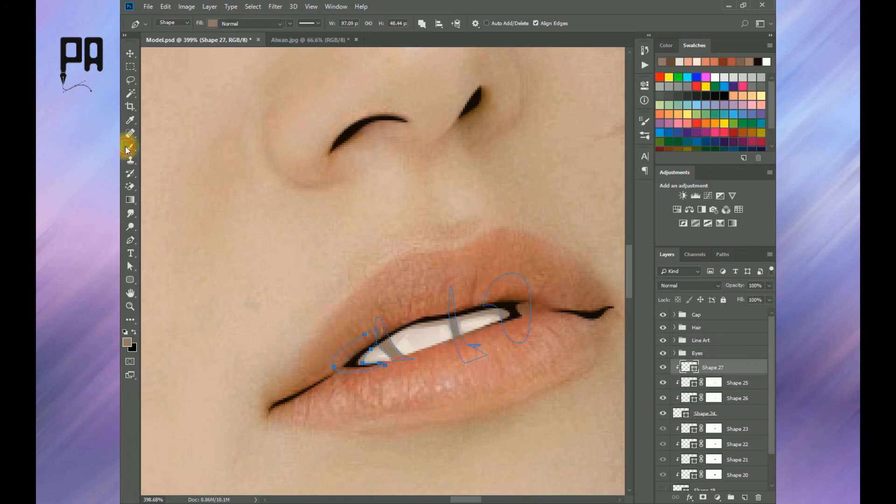
Step: Set the fill colour of the tooth gap shape, Shape 27, to #624d41
double_click(690, 368)
drag(426, 390, 427, 405)
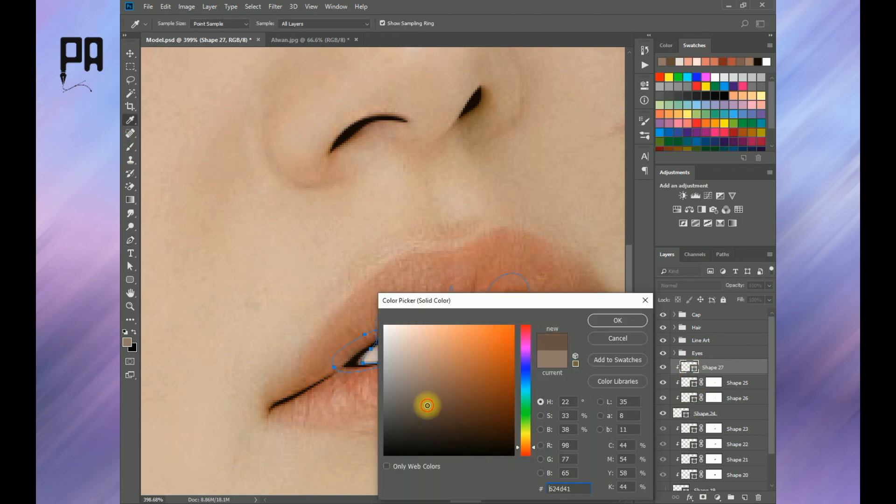
click(617, 320)
scroll(508, 334, down, 8)
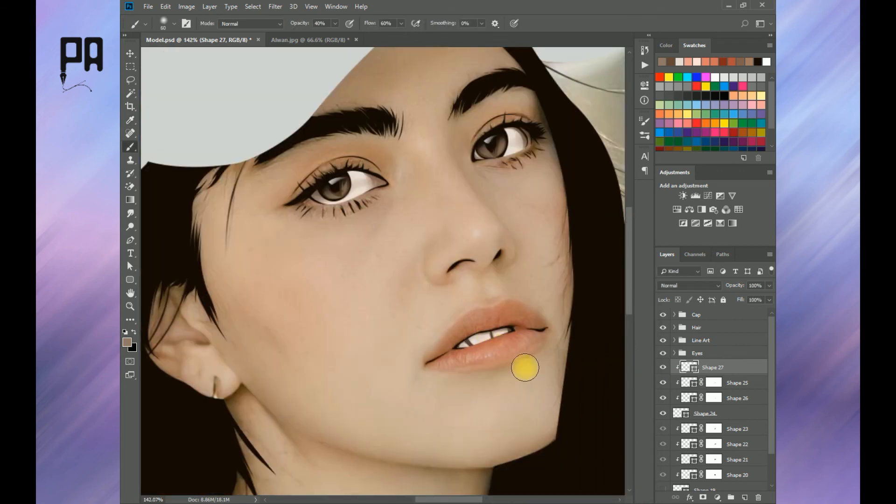
Step: Sample the dark brown eyes swatch from Alwan.jpg and fill Shape 27 in Model.psd with it
click(309, 39)
alt+click(443, 234)
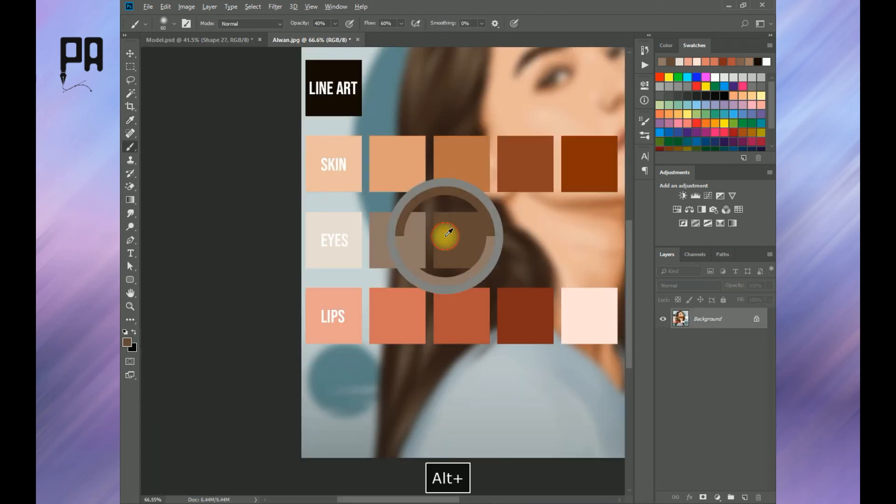
click(199, 40)
key(alt+Delete)
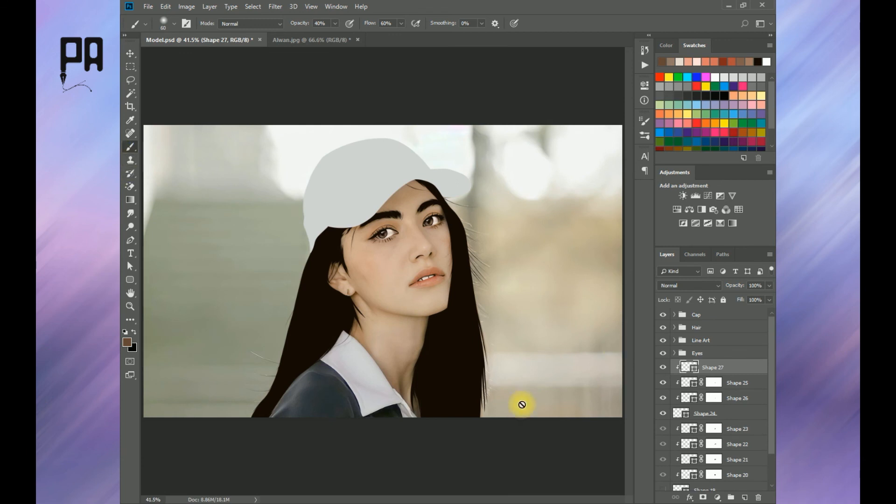
Step: Add a layer mask to Shape 27 and soften the tooth gap lines by brushing black on it
click(702, 499)
scroll(422, 279, up, 5)
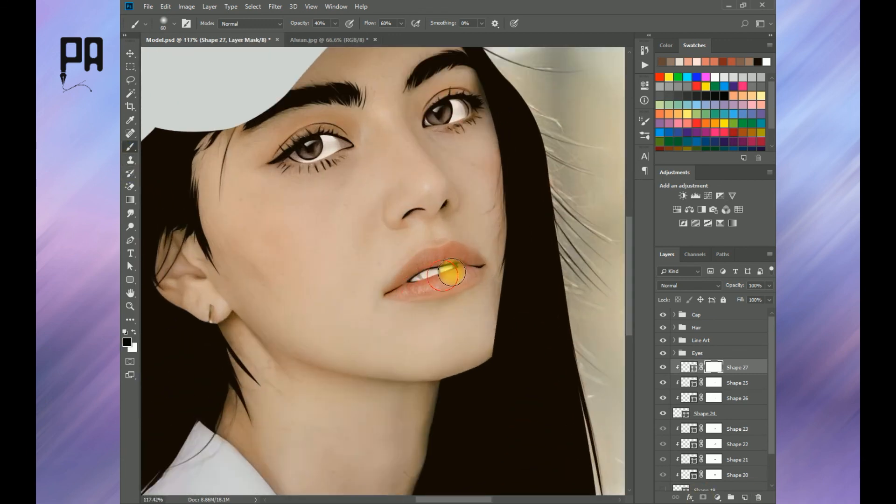
scroll(452, 275, down, 5)
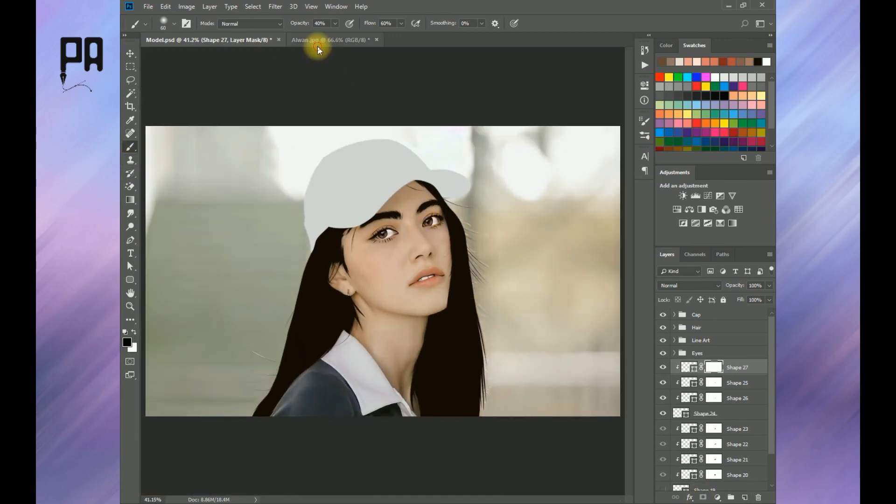
Step: Sample the cream eyes swatch from Alwan.jpg, add a new layer above Shape 27 in Model.psd, and switch to the Pen tool
click(322, 40)
alt+click(327, 213)
click(214, 40)
click(744, 498)
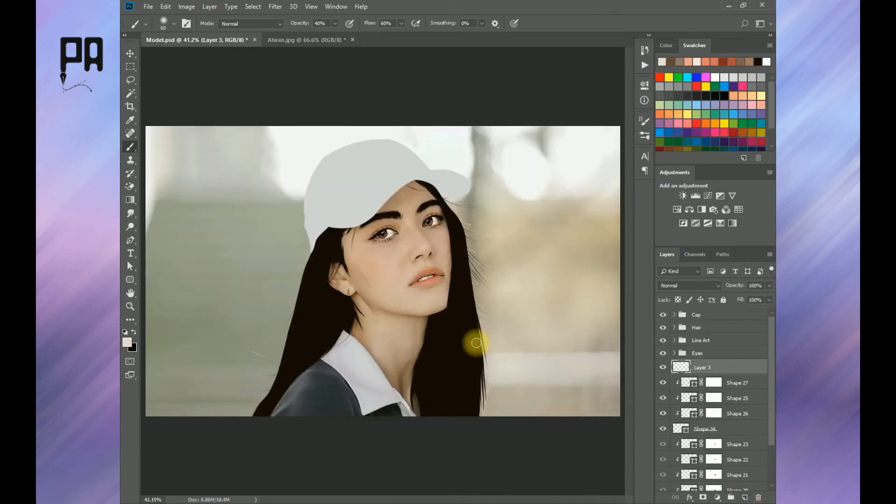
scroll(474, 344, up, 5)
scroll(474, 313, up, 5)
click(130, 240)
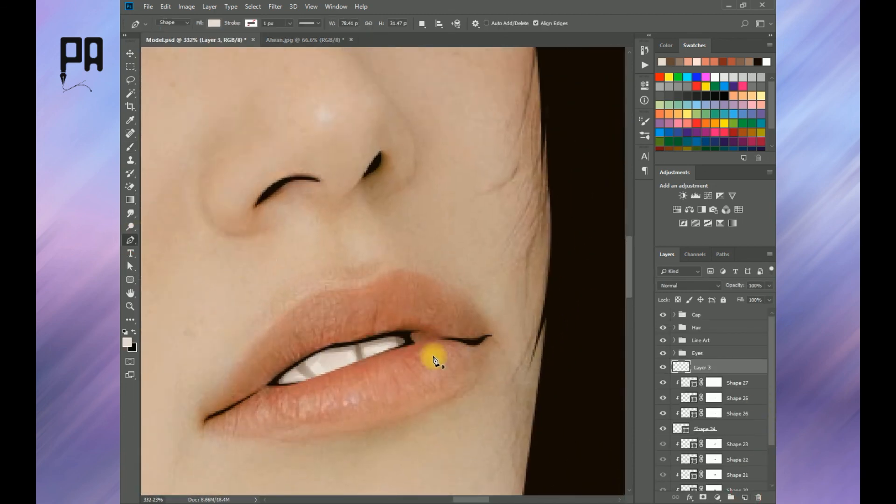
Step: Draw a small closed cream pen shape, about 13 by 6 px, where the lips meet at the teeth's right end
drag(416, 344, 433, 337)
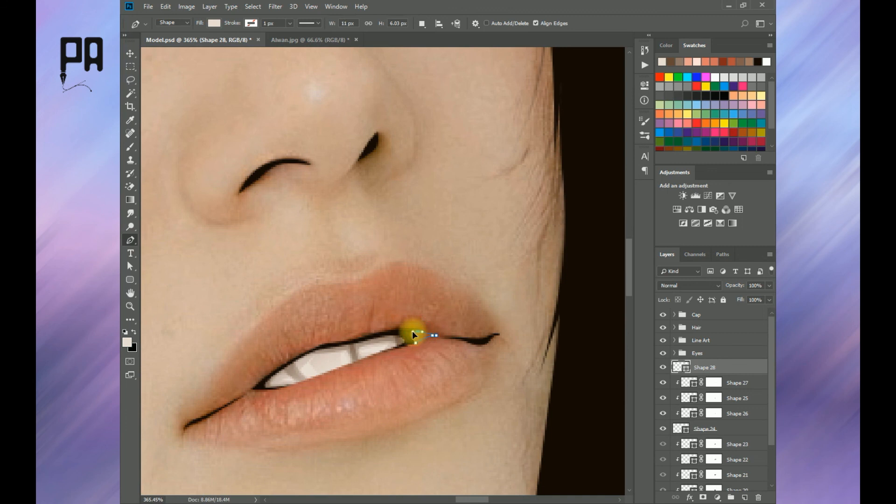
key(Return)
scroll(444, 354, down, 6)
Step: Add a layer mask to Shape 28, ready the Brush tool, and preview the portrait with the Shape 19 lip colour shown
click(702, 497)
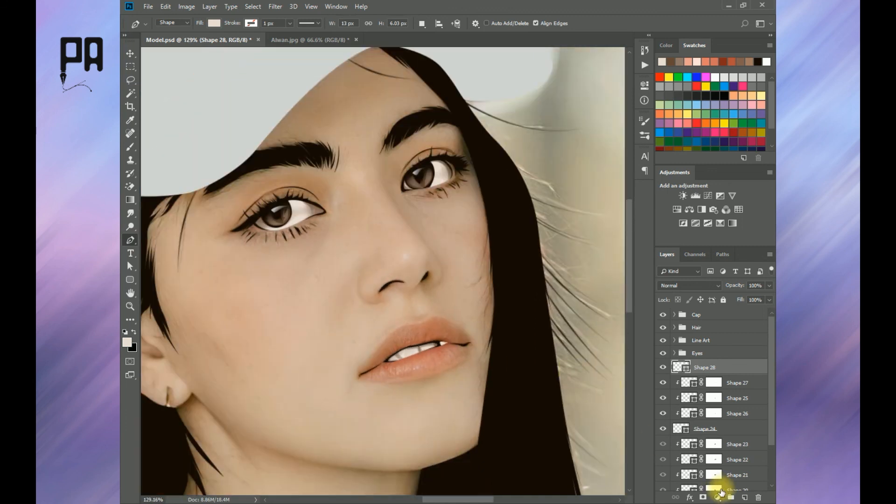
click(131, 147)
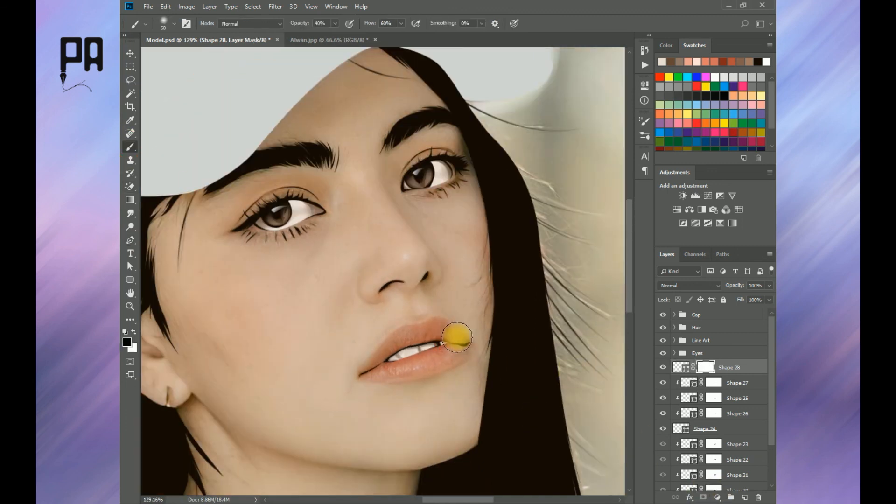
scroll(702, 394, down, 4)
click(663, 453)
scroll(479, 326, down, 8)
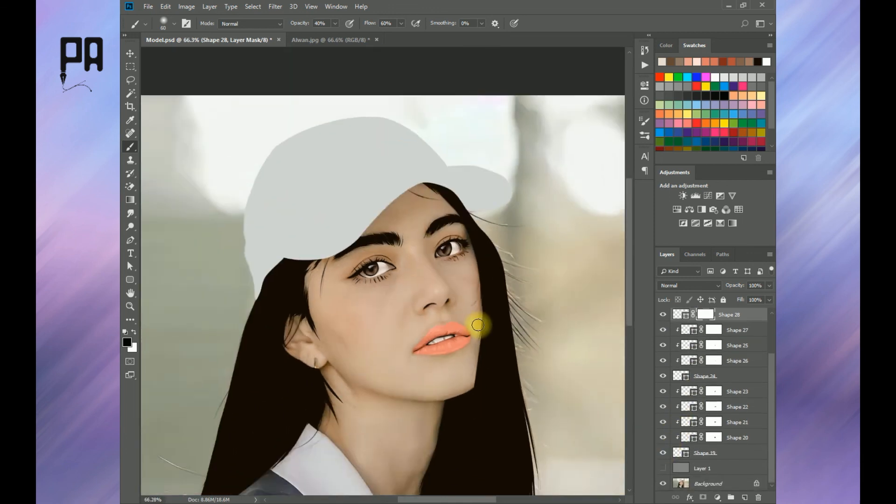
scroll(473, 332, up, 3)
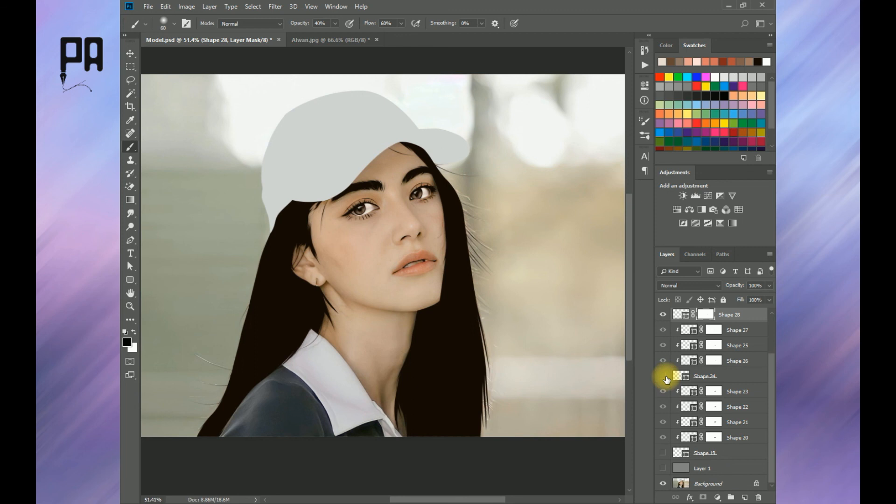
Step: Sample a brown swatch from Alwan.jpg and add a new clipped layer directly above Shape 27 in Model.psd
click(327, 41)
alt+click(397, 238)
key(ctrl+Tab)
key(d)
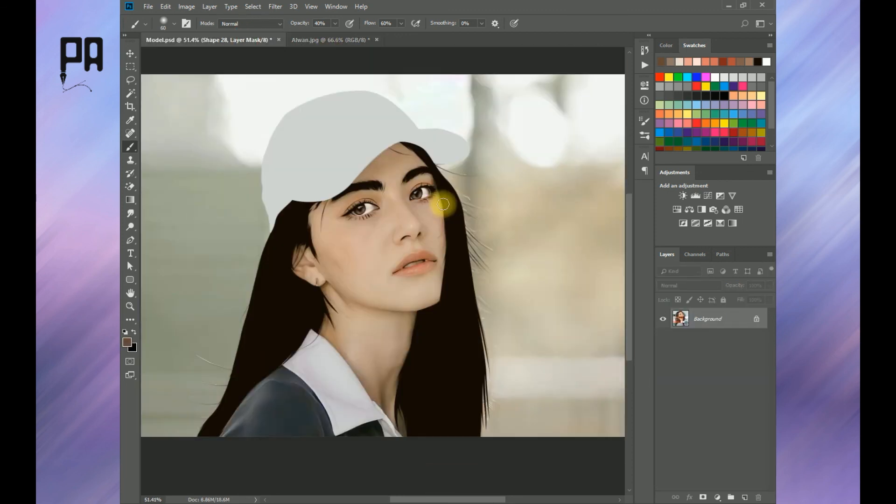
click(747, 391)
click(744, 498)
alt+click(309, 214)
scroll(441, 310, up, 2)
scroll(298, 274, up, 1)
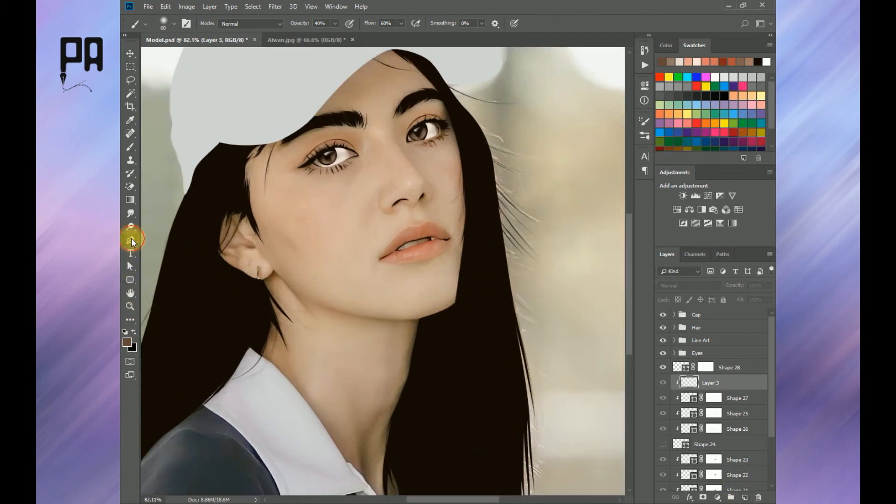
Step: Draw a closed brown pen shape around the whole mouth, about 188 by 179 px, clipped over the teeth
click(131, 240)
click(443, 216)
drag(434, 280, 455, 246)
click(443, 216)
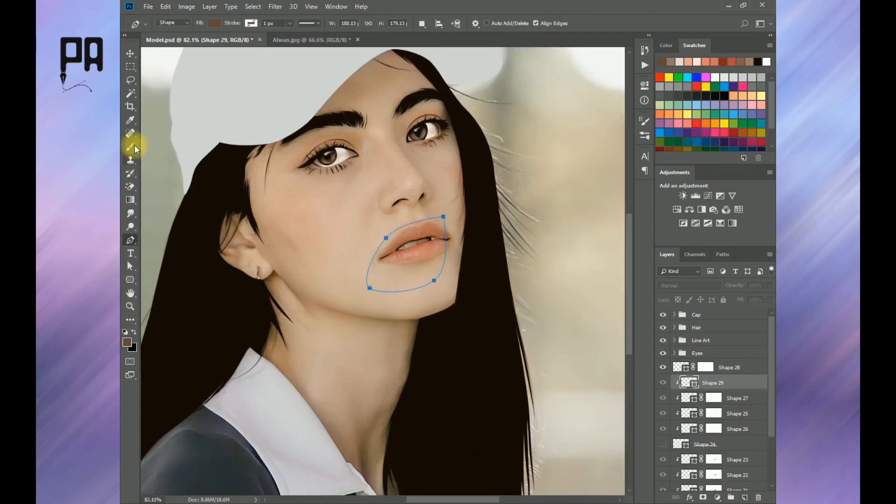
Step: Add a layer mask to Shape 29 with the Brush tool ready, and show the teeth base layer Shape 24
click(131, 147)
click(702, 498)
scroll(400, 274, up, 4)
click(663, 444)
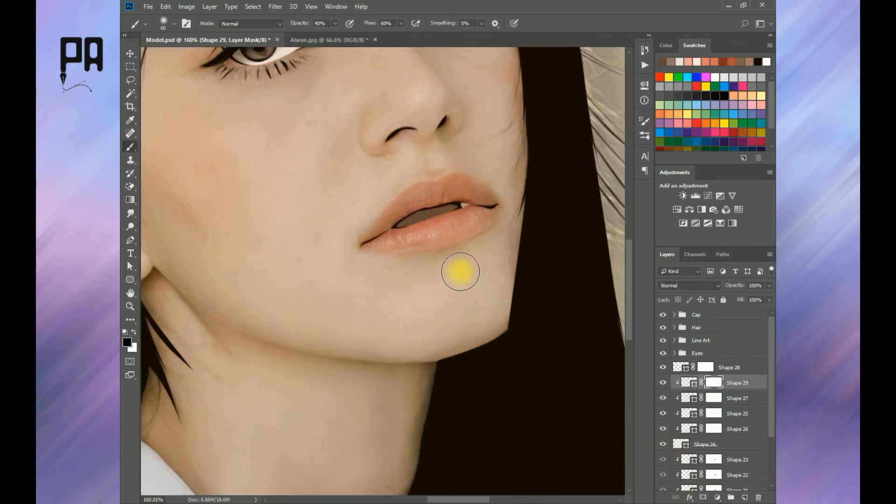